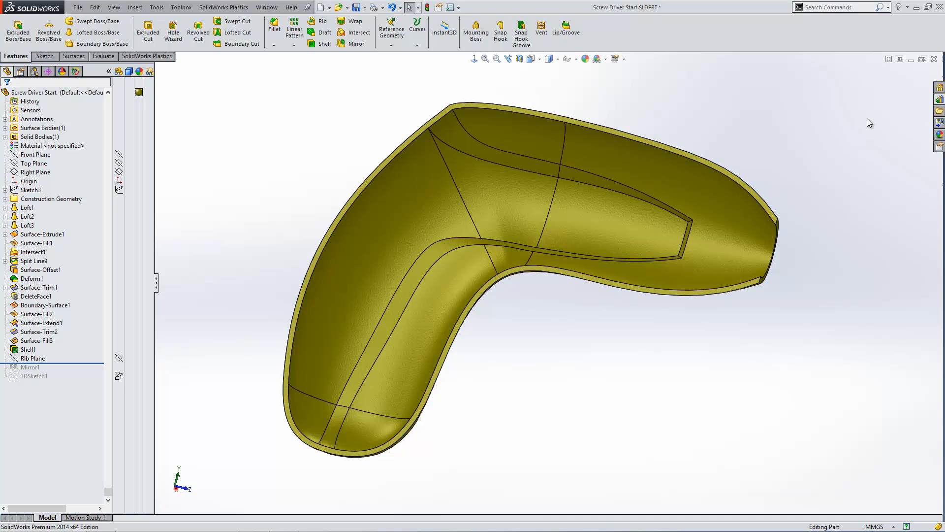
Insert the Slide Button library feature from the Design Library's Customer Day folder, using the Right Plane as placement plane.
{"action": "left_click", "coordinate": [940, 99]}
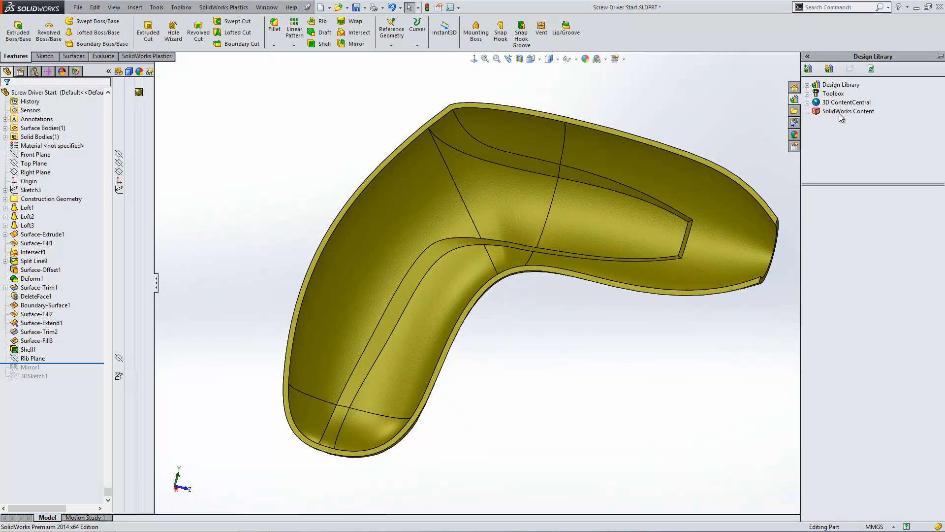
{"action": "left_click", "coordinate": [813, 86]}
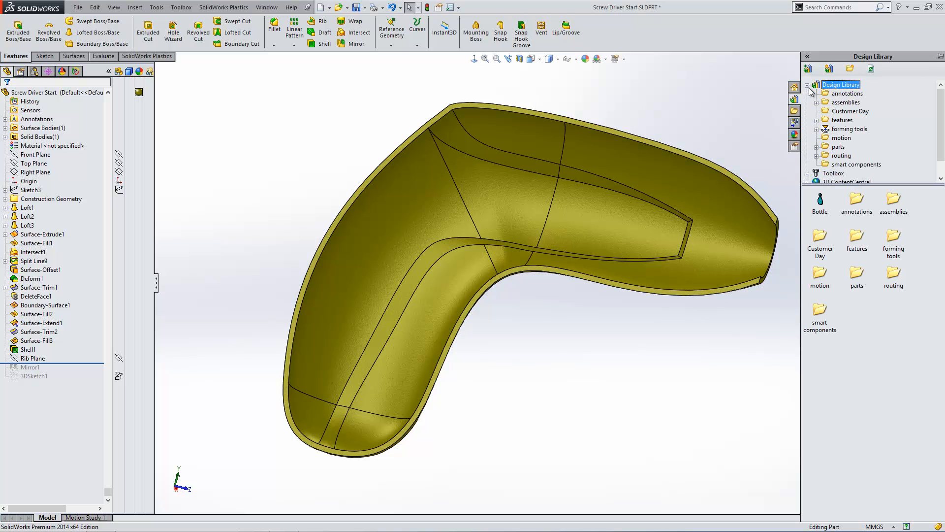
{"action": "left_click", "coordinate": [855, 113]}
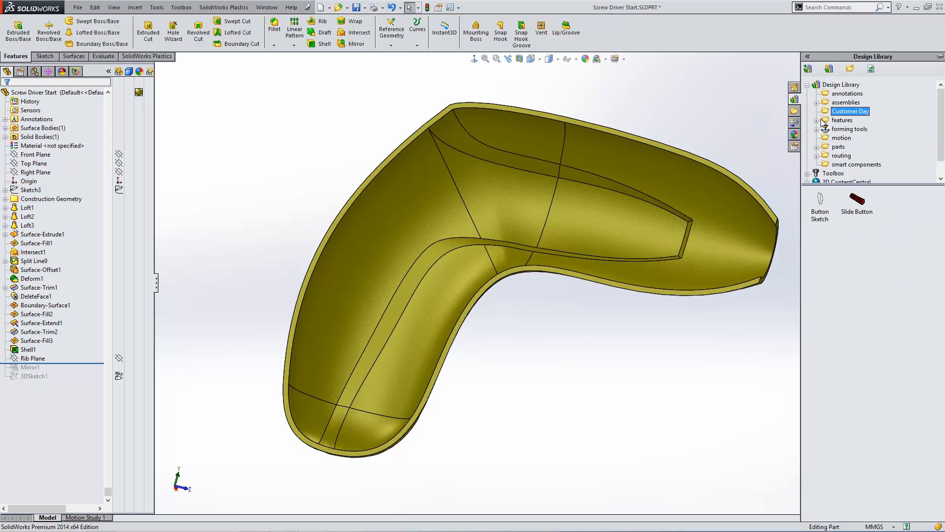
{"action": "left_click", "coordinate": [856, 200]}
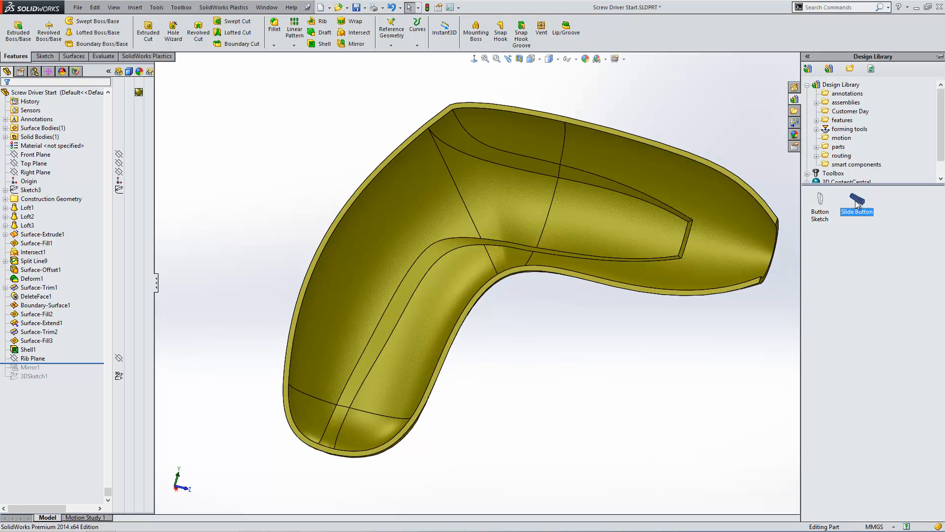
{"action": "mouse_move", "coordinate": [860, 204]}
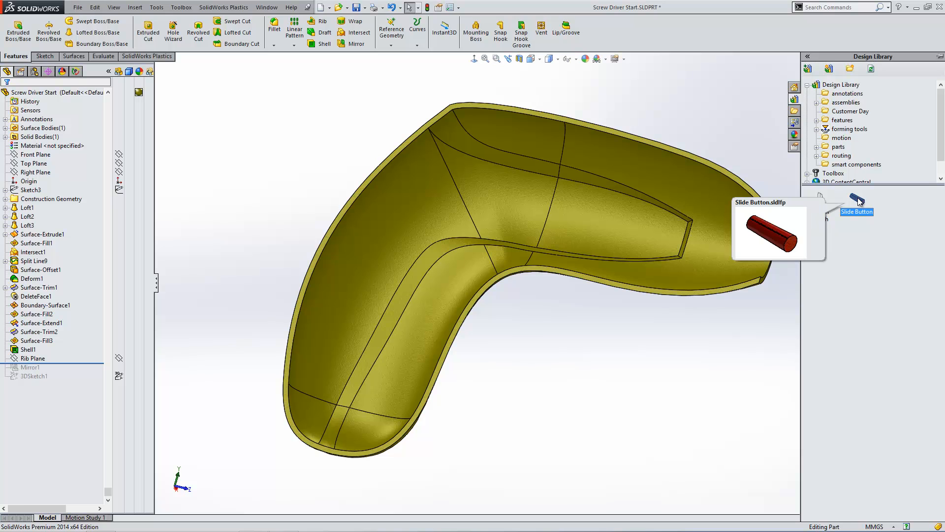
{"action": "left_click_drag", "start_coordinate": [858, 198], "coordinate": [669, 207]}
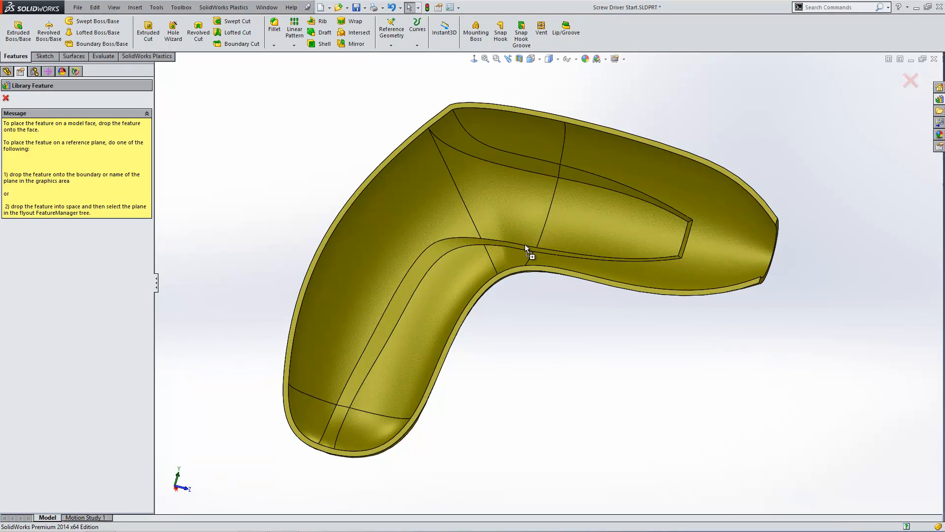
{"action": "left_click_drag", "start_coordinate": [525, 245], "coordinate": [525, 244]}
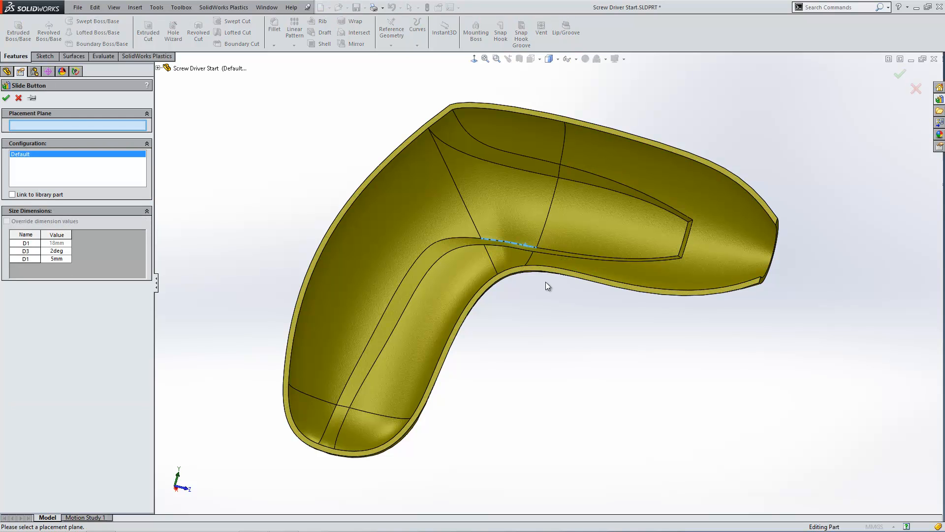
{"action": "left_click", "coordinate": [158, 69]}
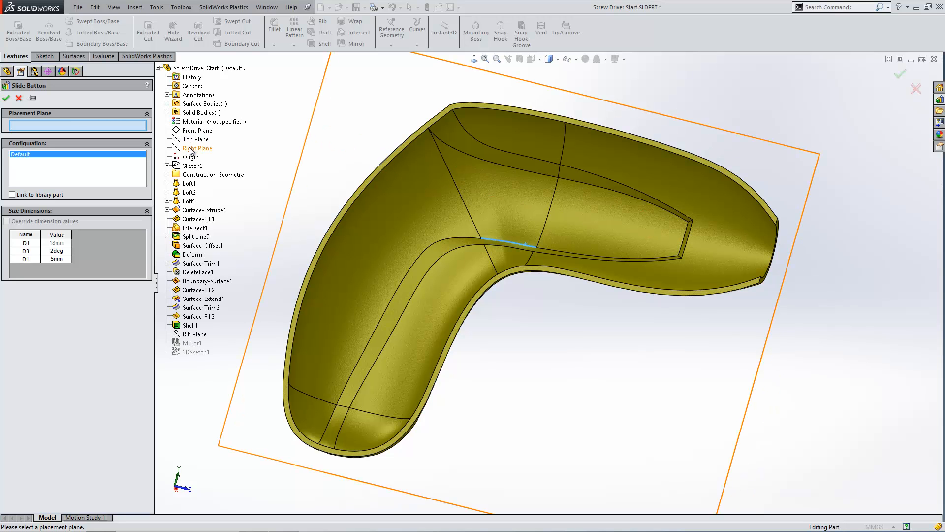
{"action": "left_click", "coordinate": [190, 149]}
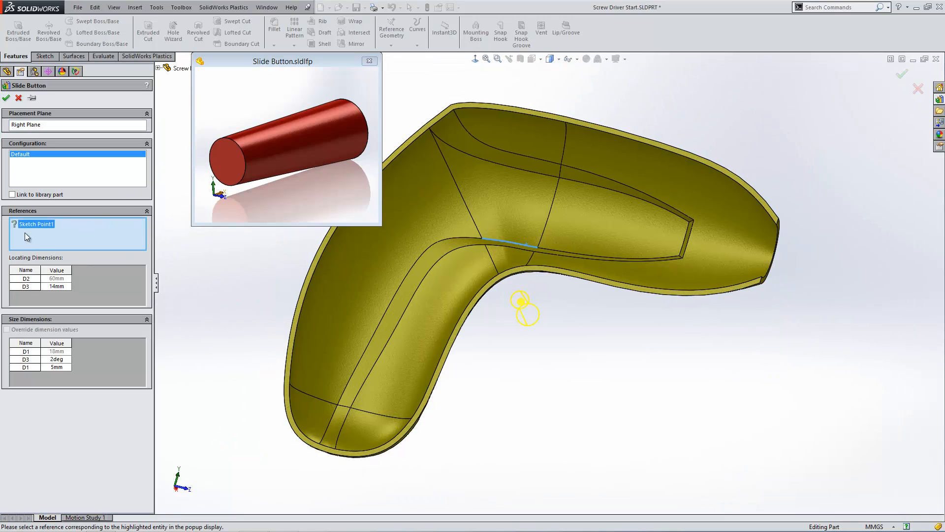
Match the Slide Button's Sketch Point1 reference to the part's origin.
{"action": "left_click", "coordinate": [158, 68]}
{"action": "left_click", "coordinate": [158, 69]}
{"action": "left_click", "coordinate": [158, 68]}
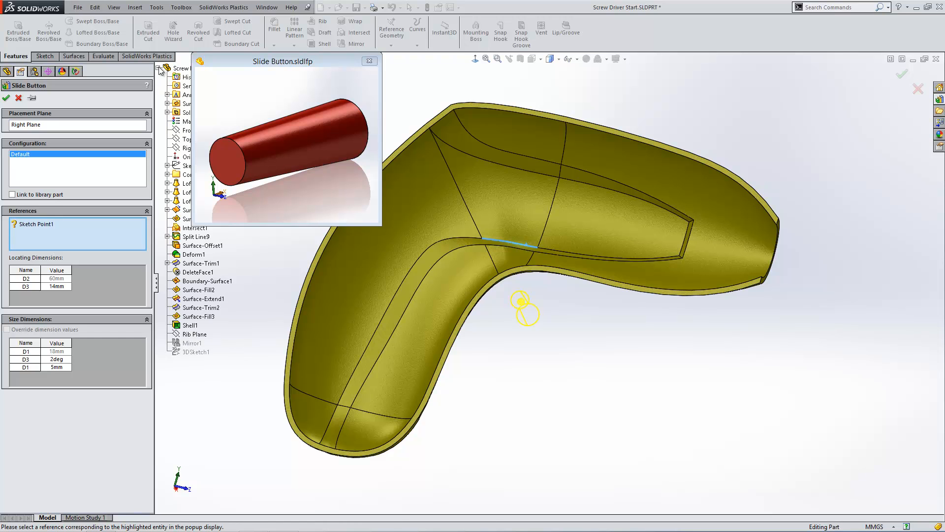
{"action": "left_click", "coordinate": [187, 155]}
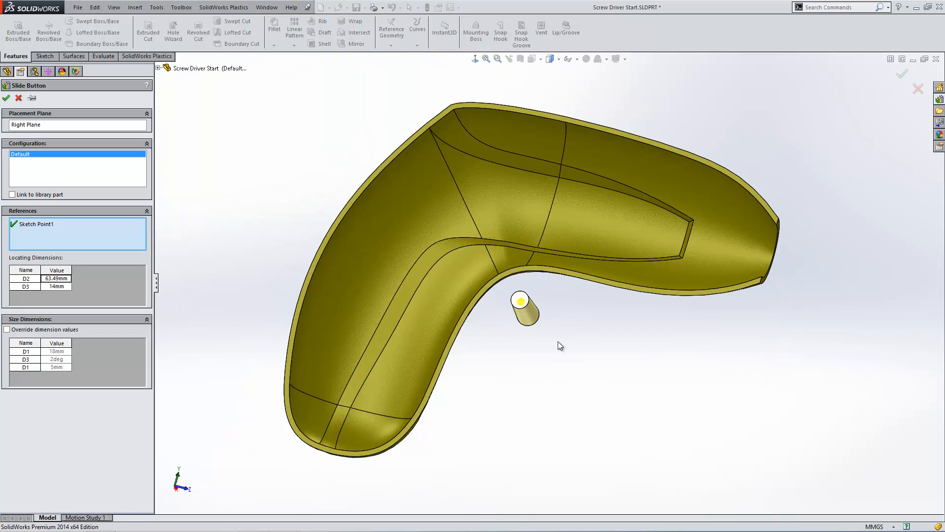
Set the Slide Button's locating dimensions D2 to 60 mm and D3 to 14 mm and finish placing it.
{"action": "left_click", "coordinate": [59, 278]}
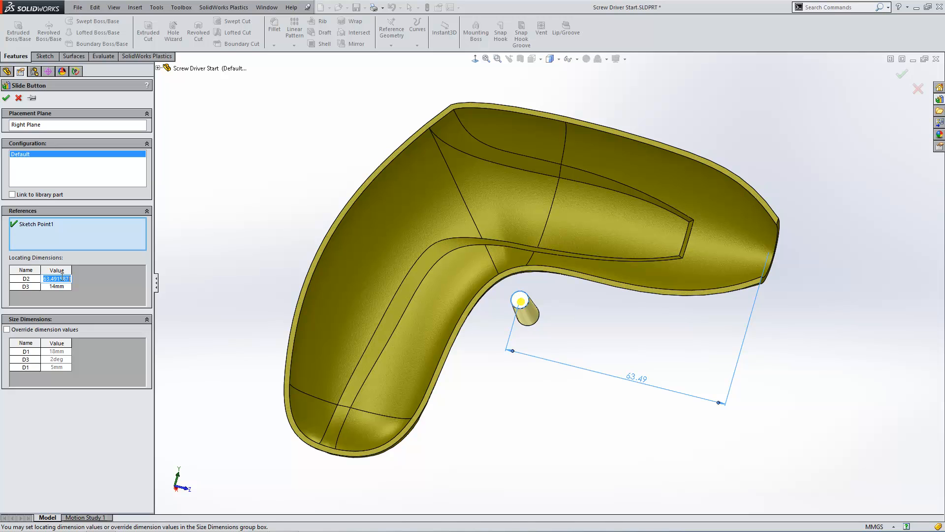
{"action": "type", "text": "60"}
{"action": "key", "text": "Return"}
{"action": "left_click", "coordinate": [61, 286]}
{"action": "type", "text": "14"}
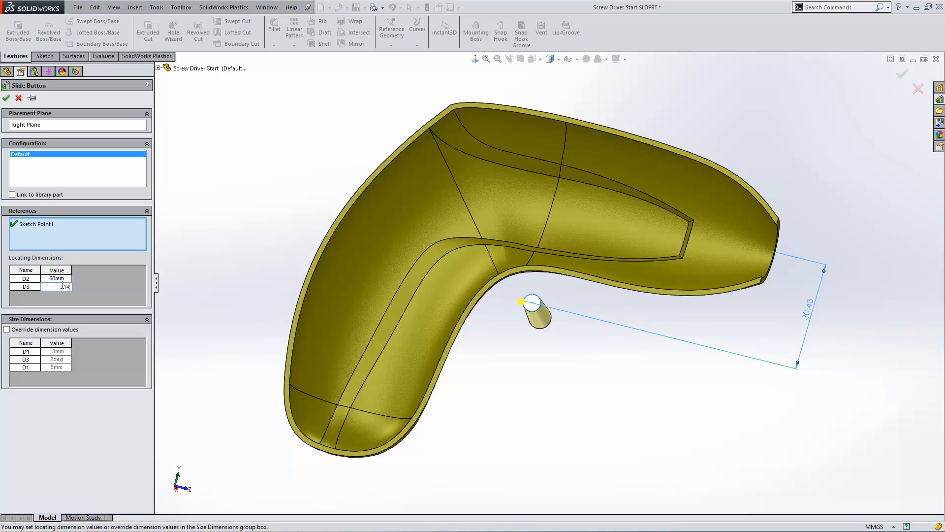
{"action": "key", "text": "Return"}
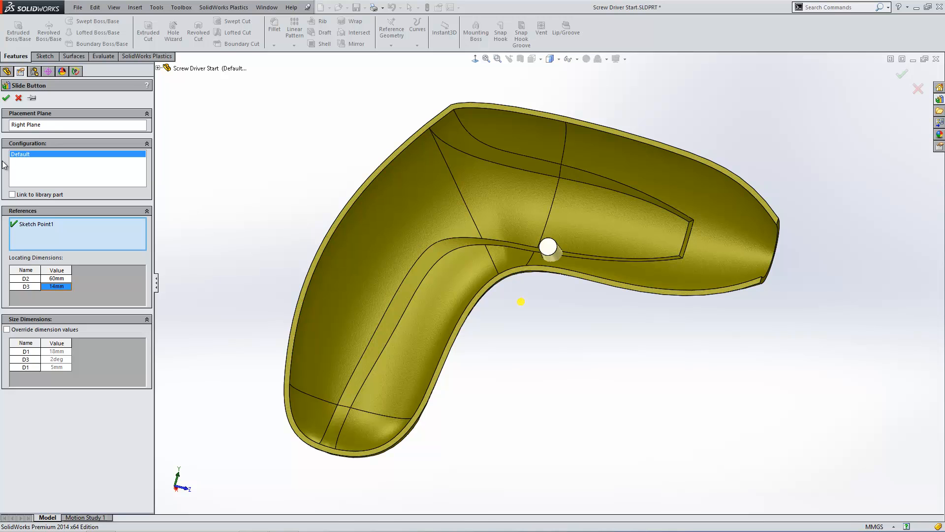
{"action": "left_click", "coordinate": [6, 98]}
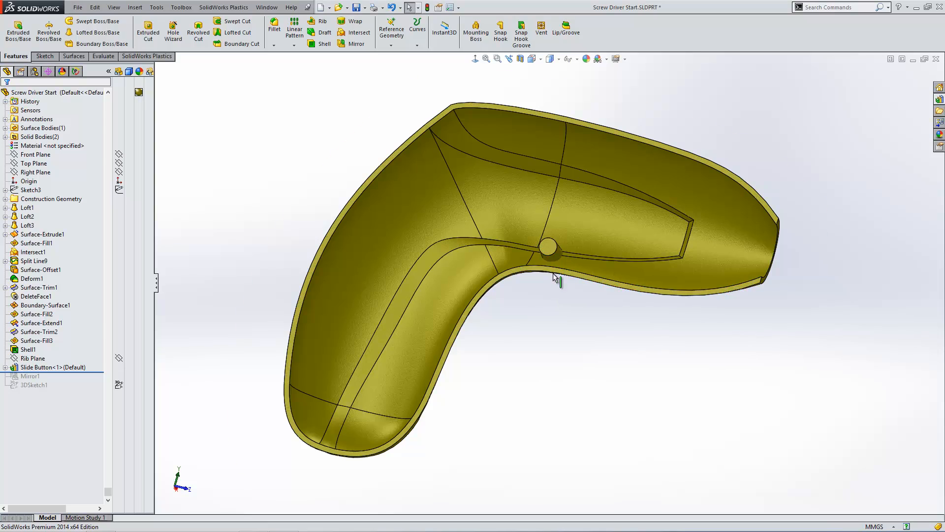
Start an Indent with the RH Case as target body and the Slide Button's side face inside the case as tool body region.
{"action": "scroll", "coordinate": [553, 279], "scroll_direction": "down", "scroll_amount": 5}
{"action": "middle_click_drag", "start_coordinate": [552, 280], "coordinate": [558, 272]}
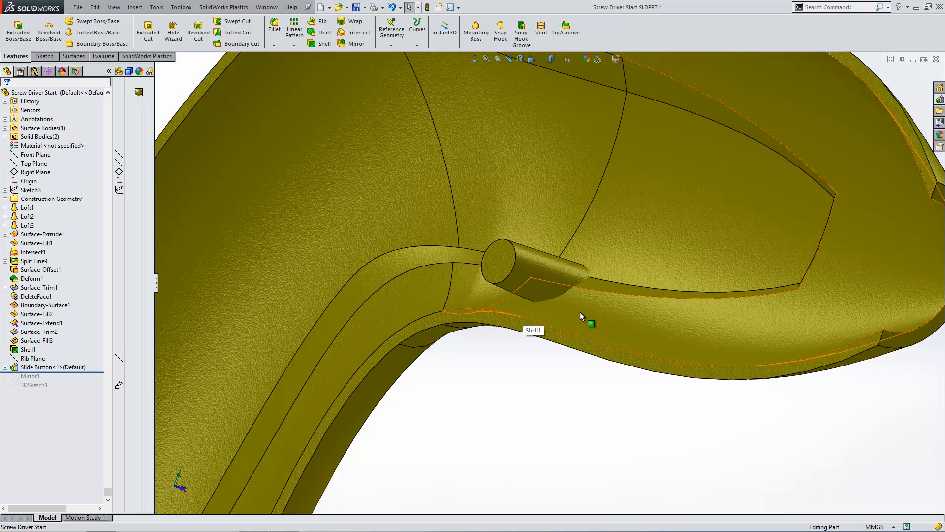
{"action": "left_click", "coordinate": [562, 277]}
{"action": "left_click", "coordinate": [525, 373]}
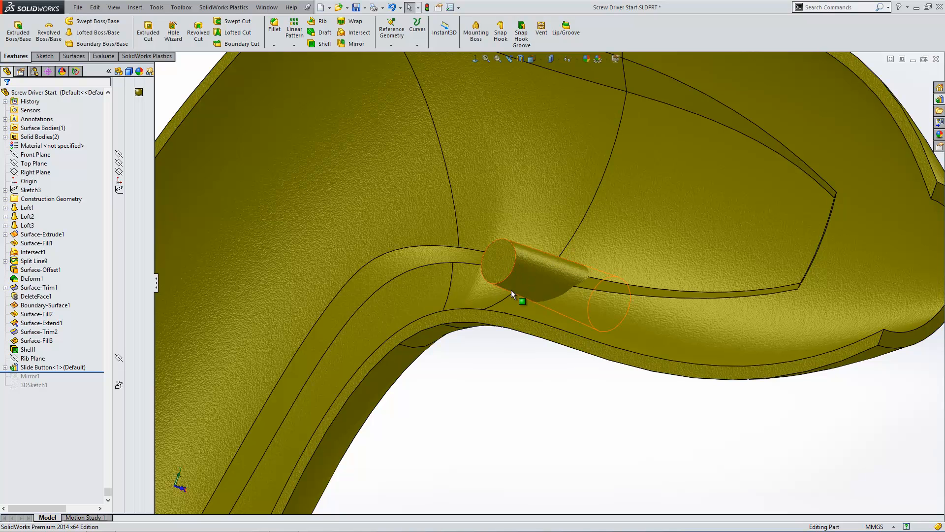
{"action": "left_click", "coordinate": [559, 275]}
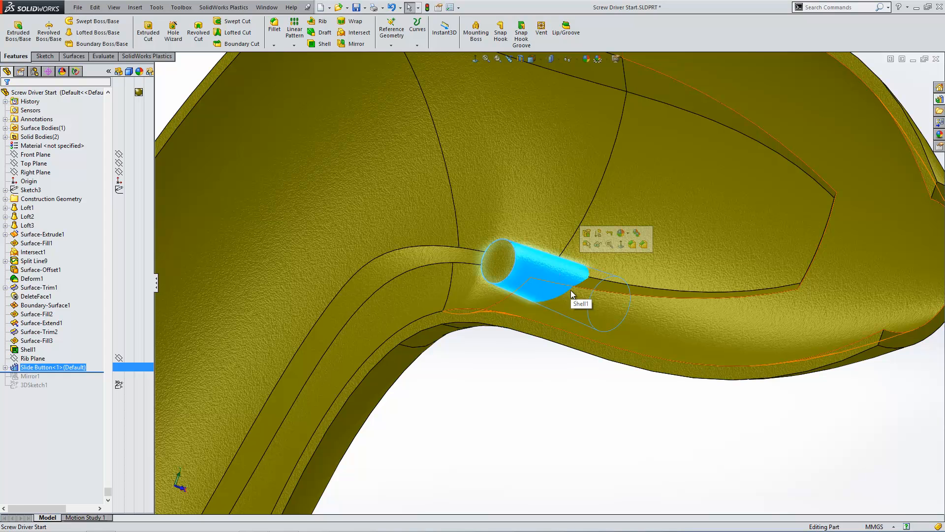
{"action": "left_click", "coordinate": [512, 391]}
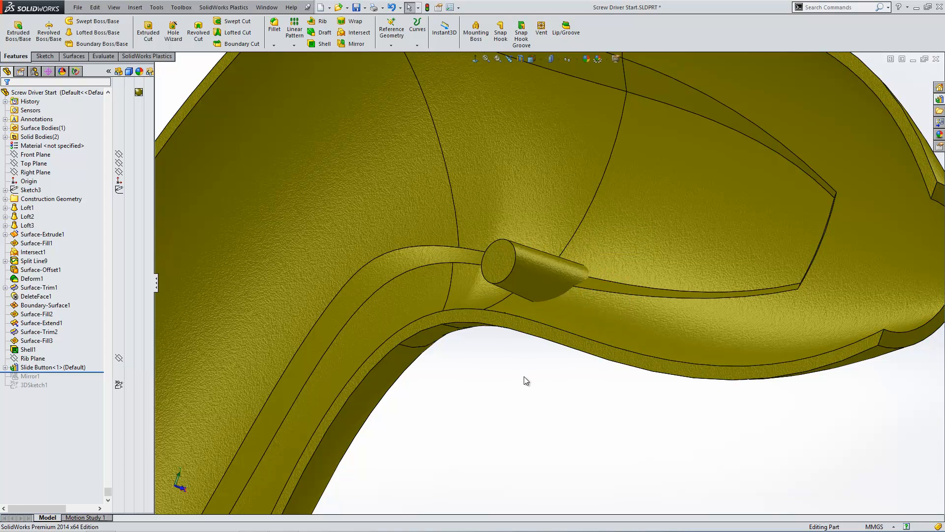
{"action": "left_click", "coordinate": [134, 7]}
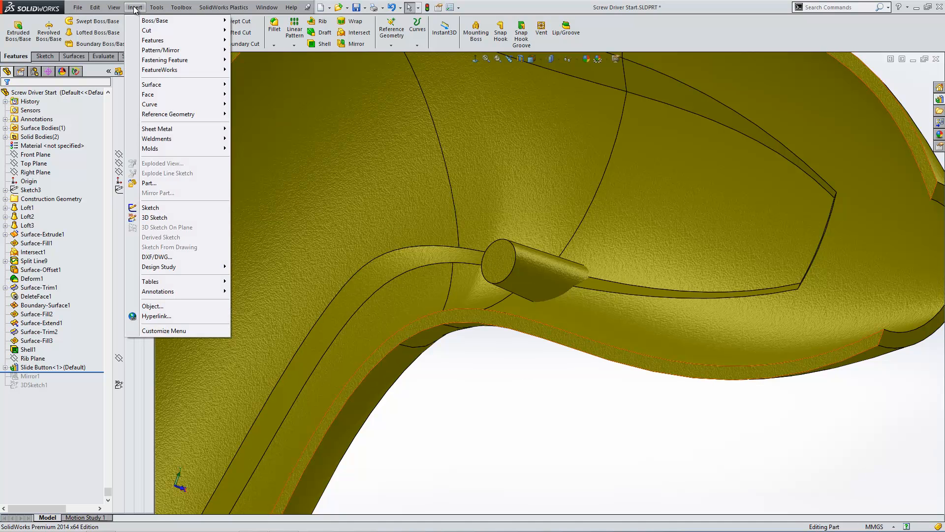
{"action": "mouse_move", "coordinate": [195, 40]}
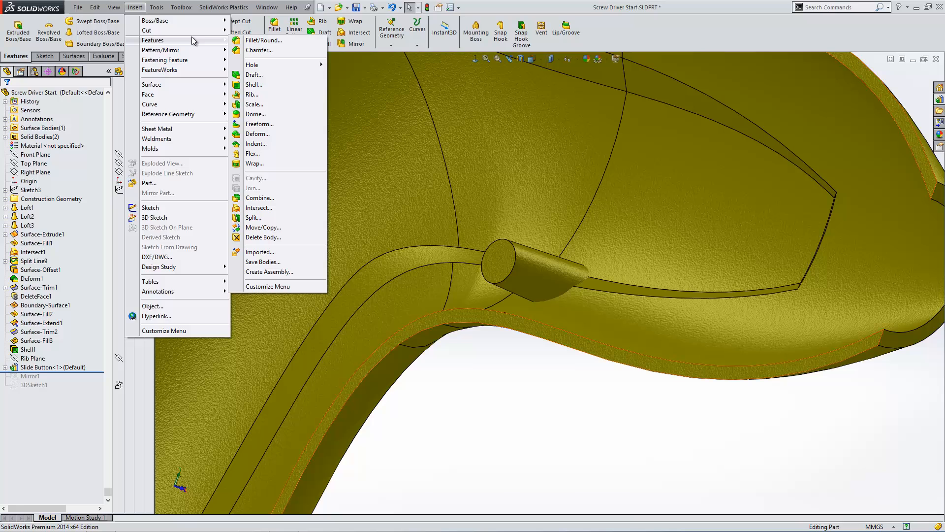
{"action": "left_click", "coordinate": [264, 144]}
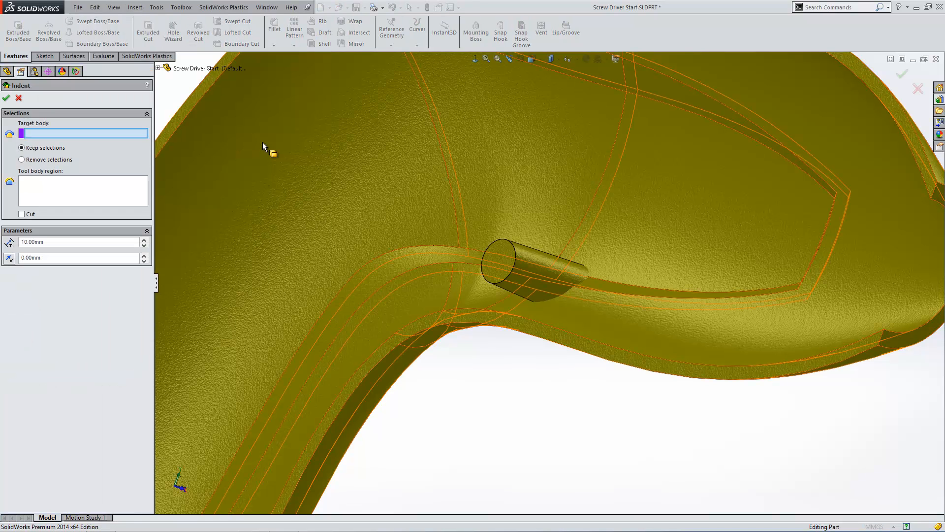
{"action": "left_click", "coordinate": [518, 170]}
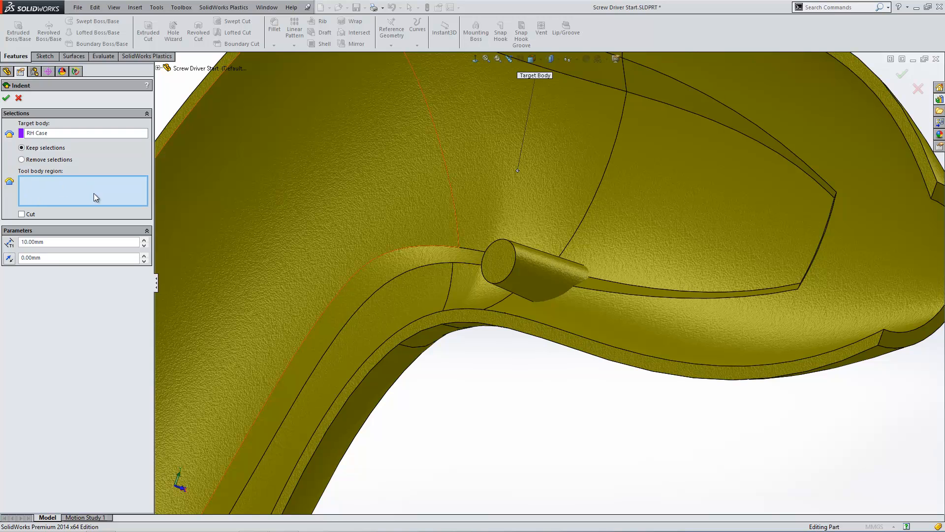
{"action": "left_click", "coordinate": [530, 274]}
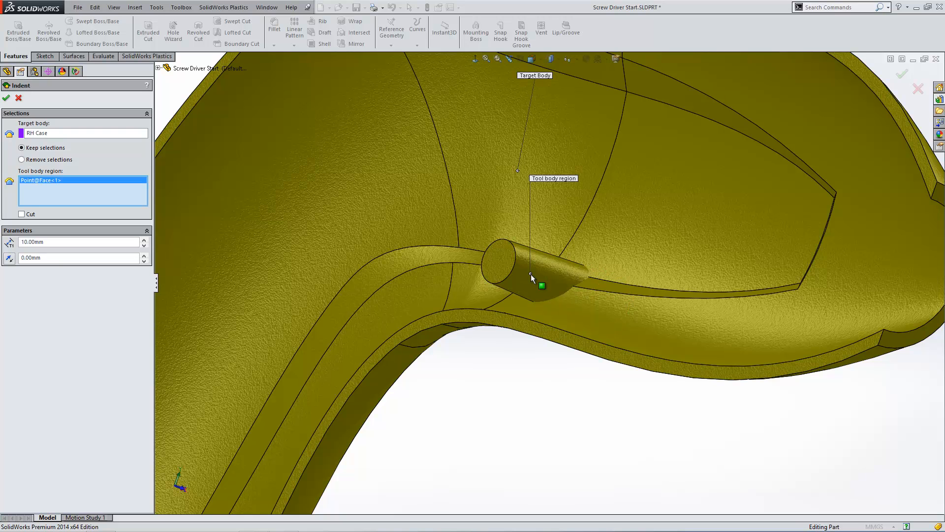
Give the indent a thickness of 1 mm and a clearance of 0.25 mm and complete it.
{"action": "left_click_drag", "start_coordinate": [63, 242], "coordinate": [0, 242]}
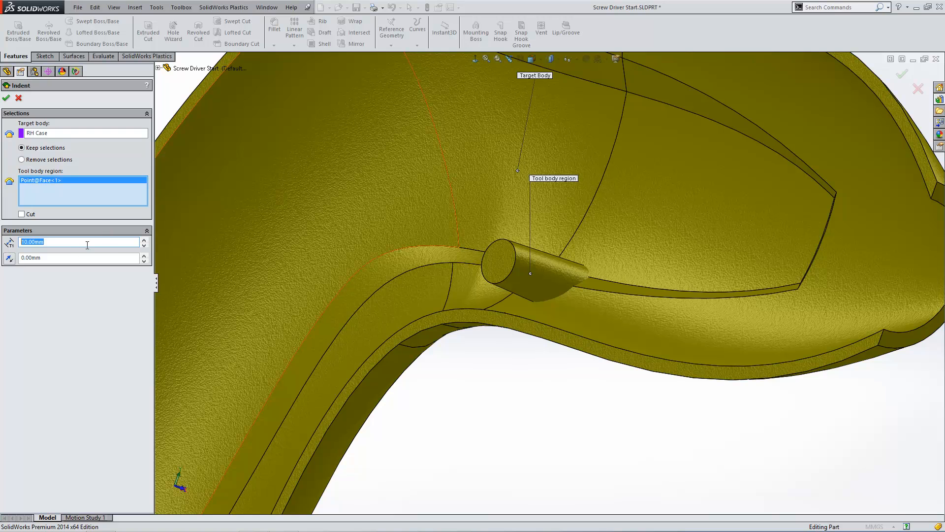
{"action": "type", "text": "1"}
{"action": "key", "text": "Return"}
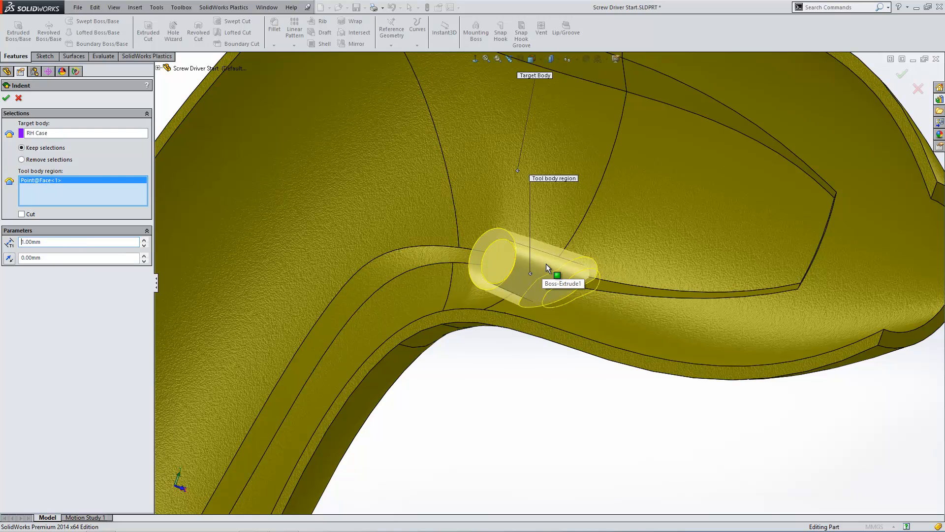
{"action": "left_click", "coordinate": [54, 257]}
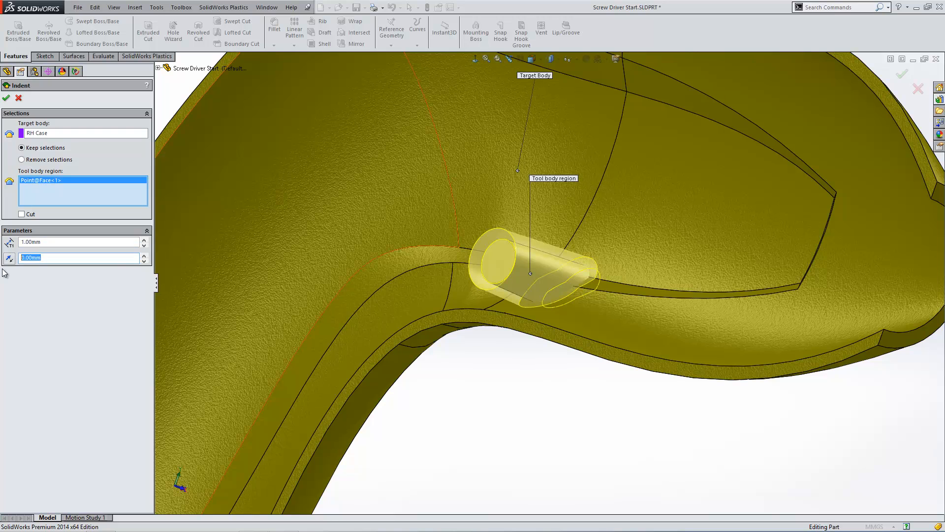
{"action": "type", "text": "0.25"}
{"action": "key", "text": "Return"}
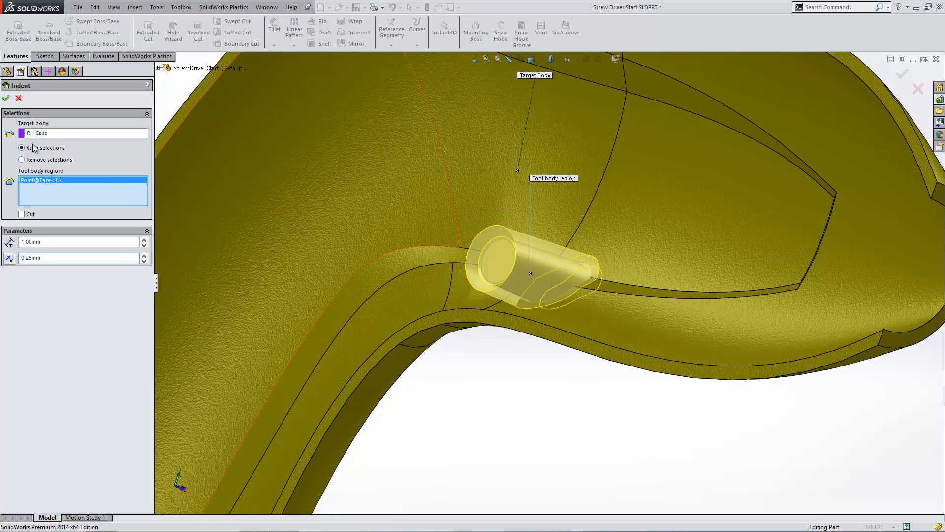
{"action": "left_click", "coordinate": [6, 100]}
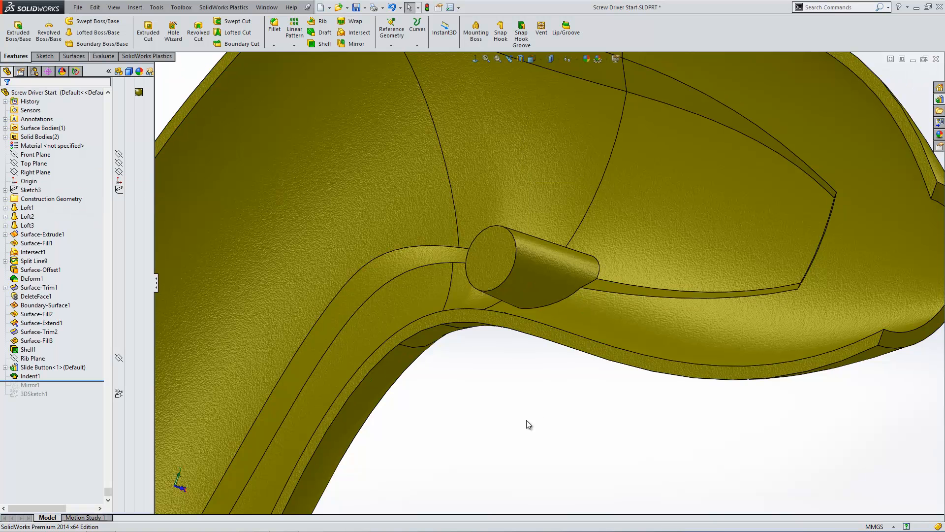
Sketch a circle about 8.7 mm in diameter on the indent's round end face, centred on that face.
{"action": "middle_click_drag", "start_coordinate": [540, 369], "coordinate": [432, 293]}
{"action": "left_click", "coordinate": [445, 260]}
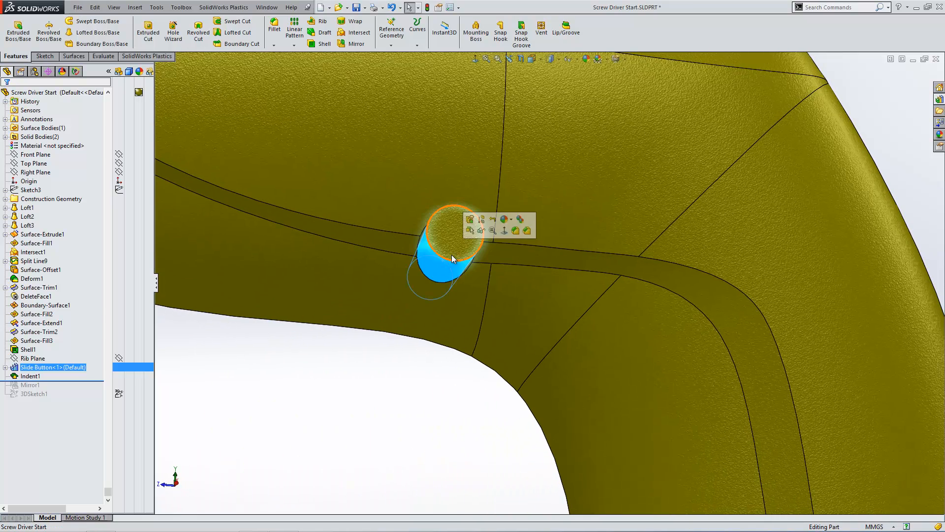
{"action": "left_click", "coordinate": [481, 235]}
{"action": "middle_click_drag", "start_coordinate": [483, 241], "coordinate": [579, 309]}
{"action": "left_click", "coordinate": [425, 247]}
{"action": "scroll", "coordinate": [430, 231], "scroll_direction": "down", "scroll_amount": 1}
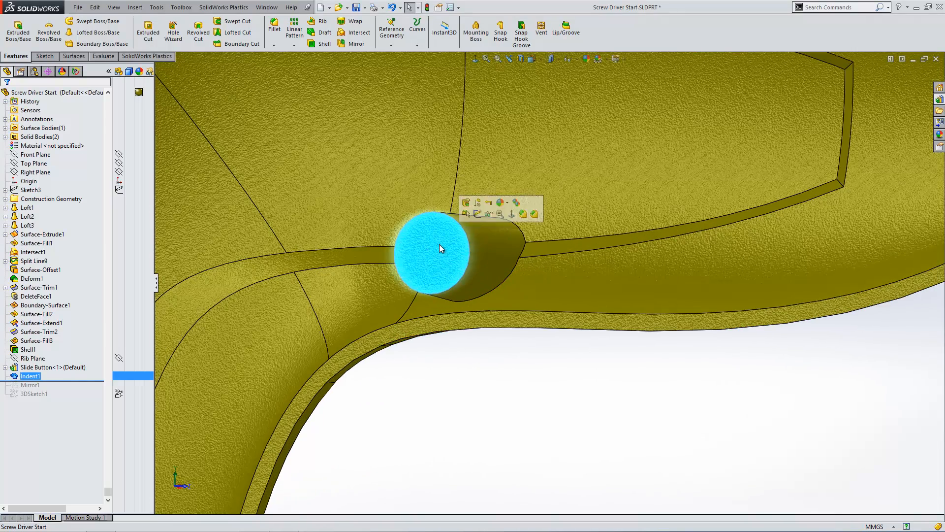
{"action": "left_click", "coordinate": [482, 216]}
{"action": "left_click", "coordinate": [82, 21]}
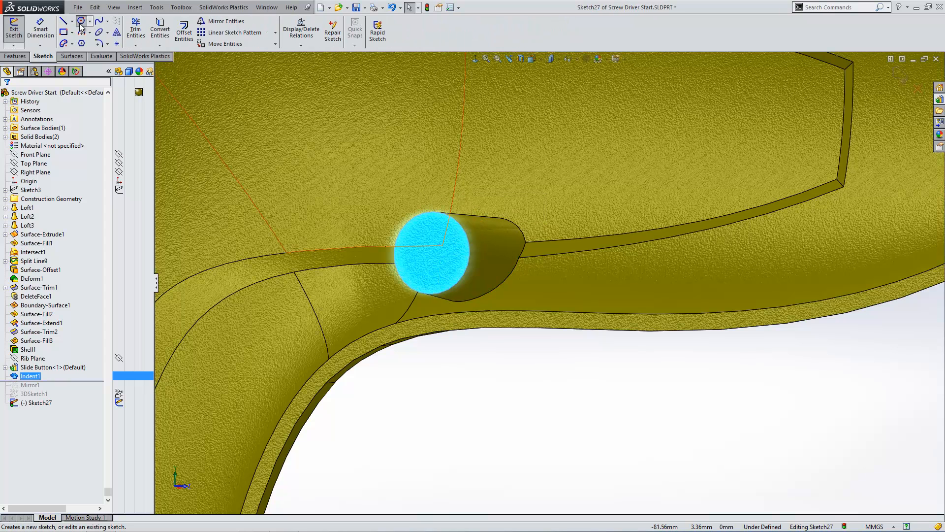
{"action": "left_click", "coordinate": [432, 252]}
{"action": "left_click", "coordinate": [473, 271]}
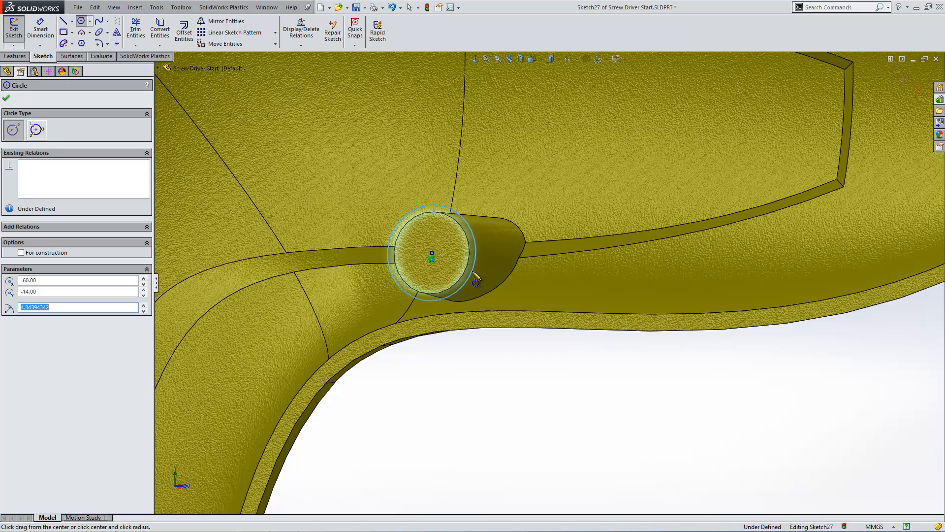
Dimension the sketched circle with a diameter of 8 mm.
{"action": "key", "text": "s"}
{"action": "left_click", "coordinate": [500, 279]}
{"action": "left_click", "coordinate": [468, 199]}
{"action": "left_click", "coordinate": [487, 183]}
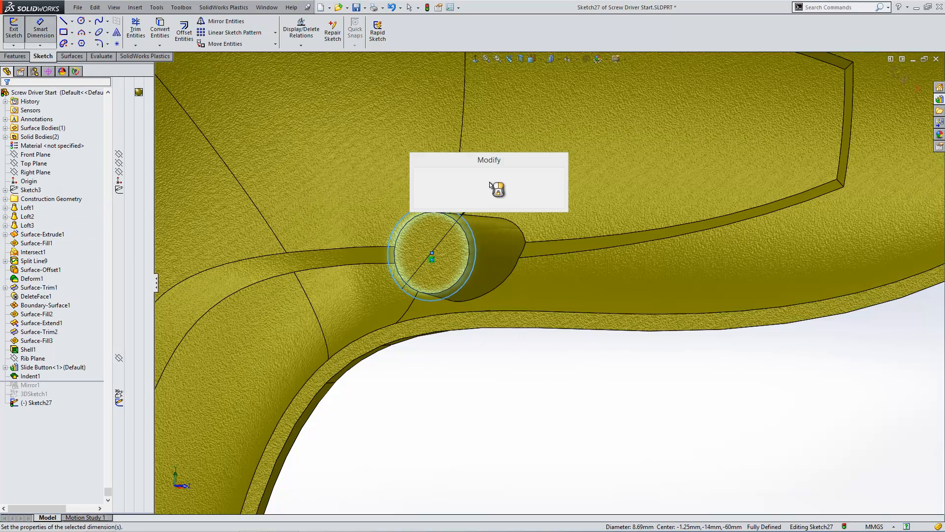
{"action": "type", "text": "8"}
{"action": "key", "text": "Return"}
{"action": "key", "text": "Escape"}
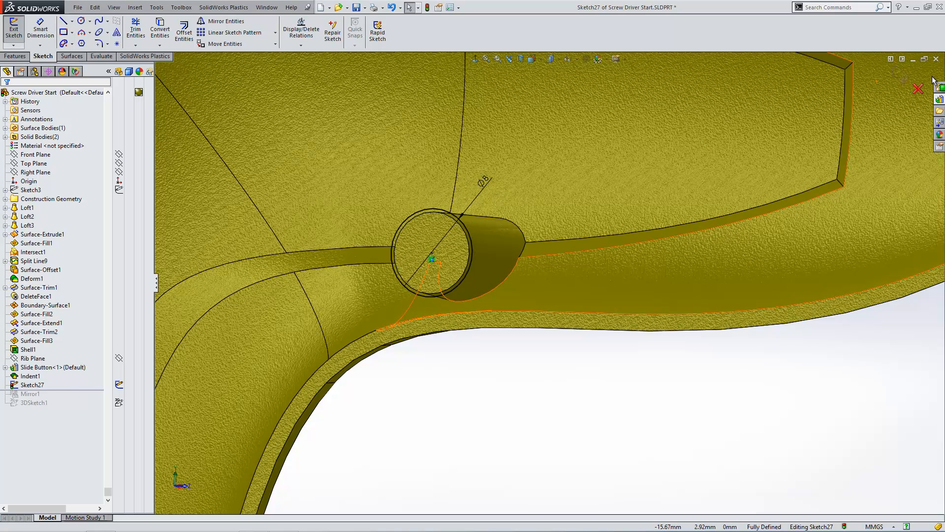
Cut-extrude the 8 mm circle sketch into the indent with a blind depth of 6.5 mm.
{"action": "left_click", "coordinate": [903, 76]}
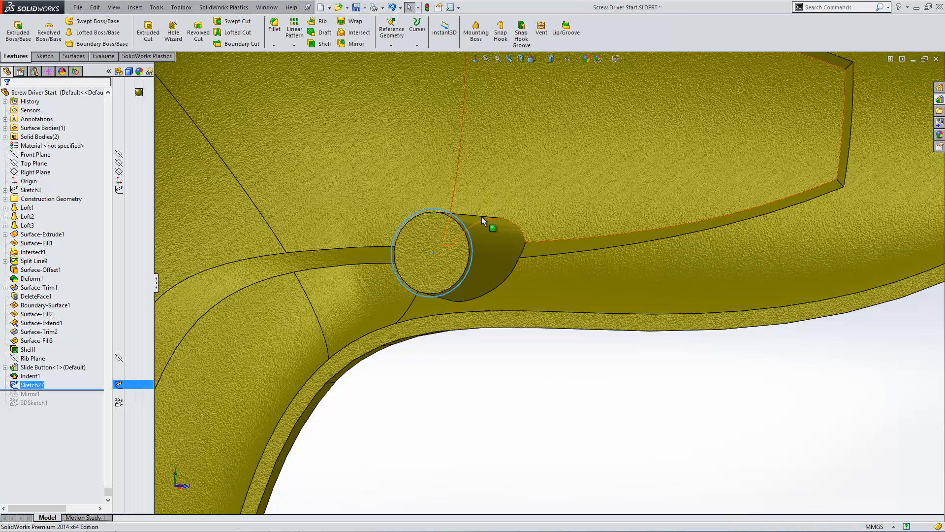
{"action": "left_click", "coordinate": [148, 30]}
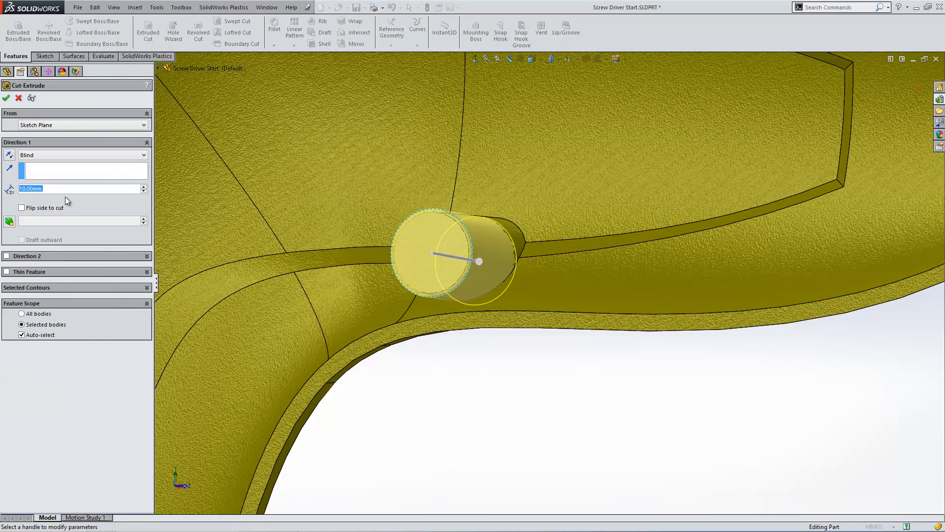
{"action": "type", "text": "6.5"}
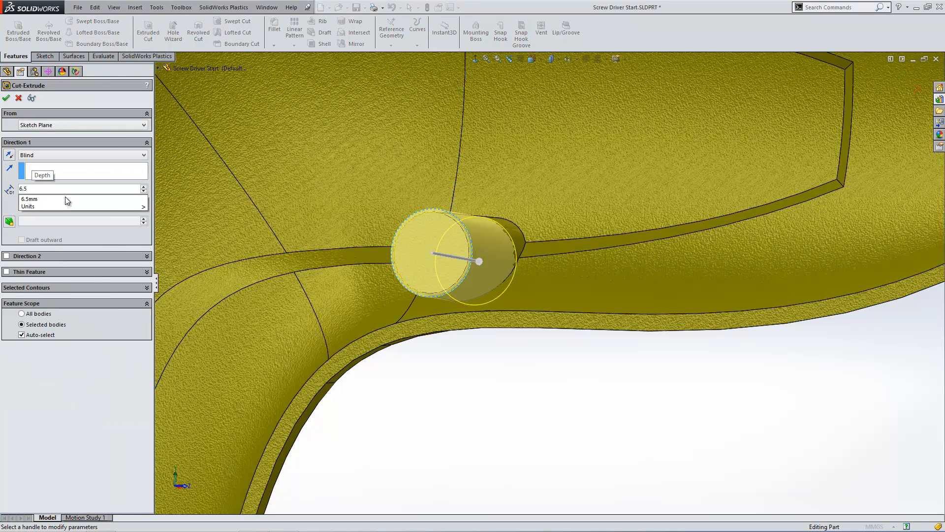
{"action": "key", "text": "Return"}
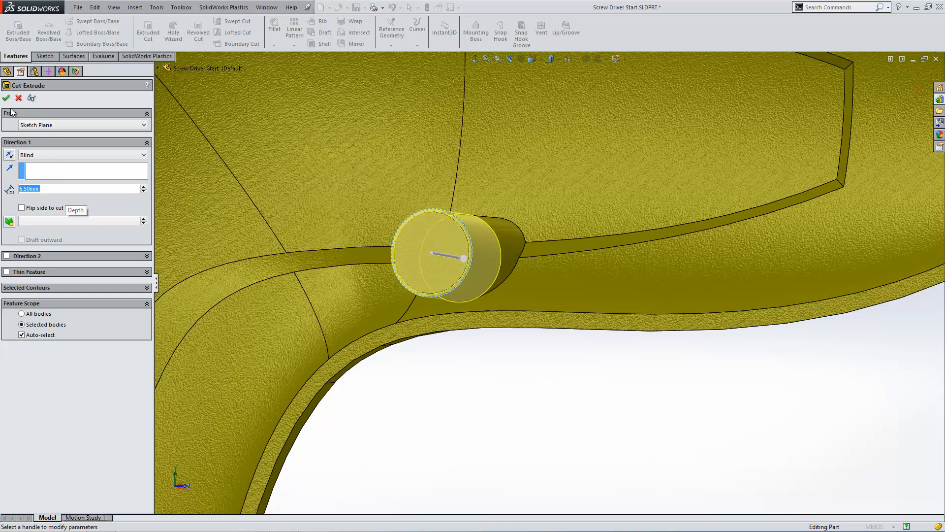
{"action": "key", "text": "Return"}
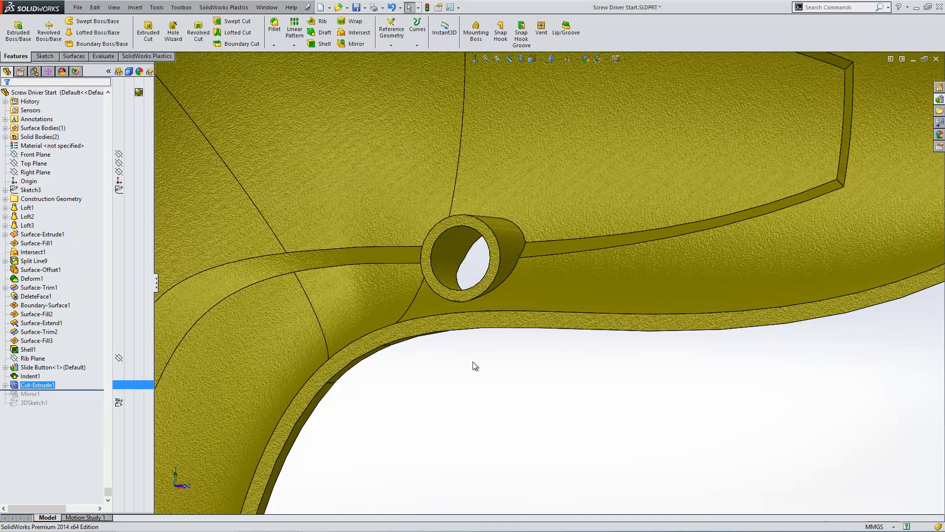
Open a new sketch on the Rib Plane, with a section view cut at that plane and seen face-on.
{"action": "middle_click_drag", "start_coordinate": [486, 300], "coordinate": [507, 312]}
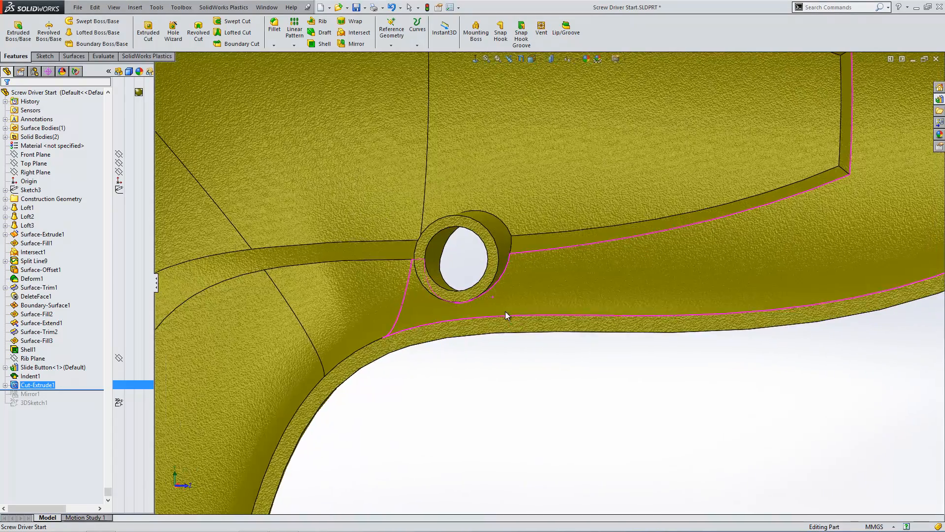
{"action": "key", "text": "f"}
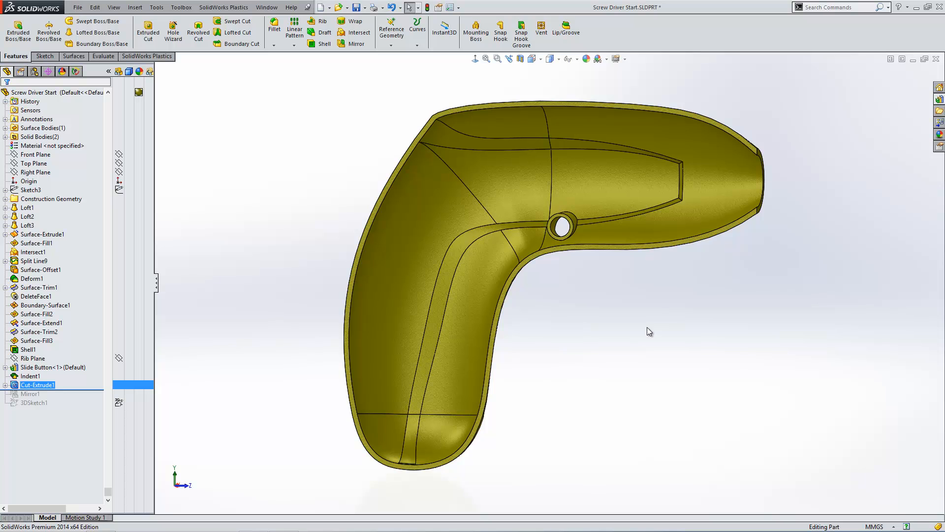
{"action": "left_click", "coordinate": [32, 359]}
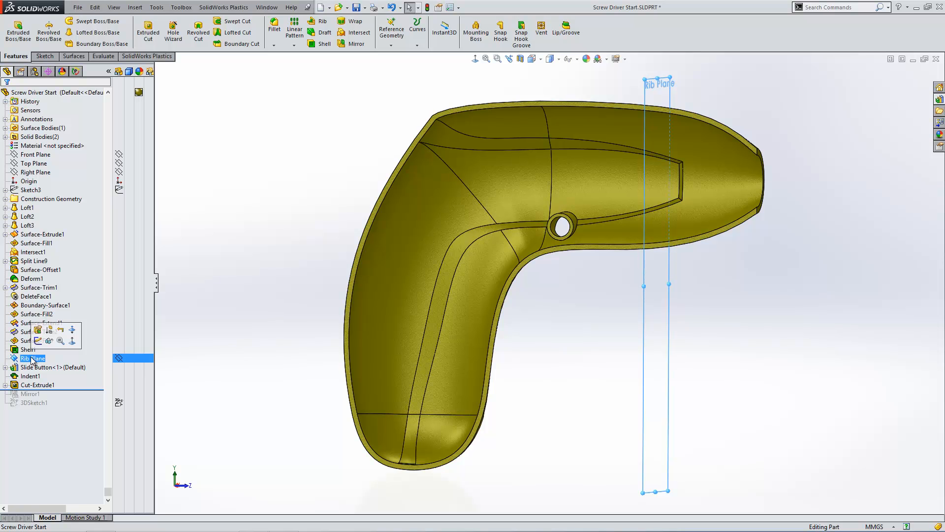
{"action": "left_click", "coordinate": [645, 310]}
{"action": "left_click", "coordinate": [680, 274]}
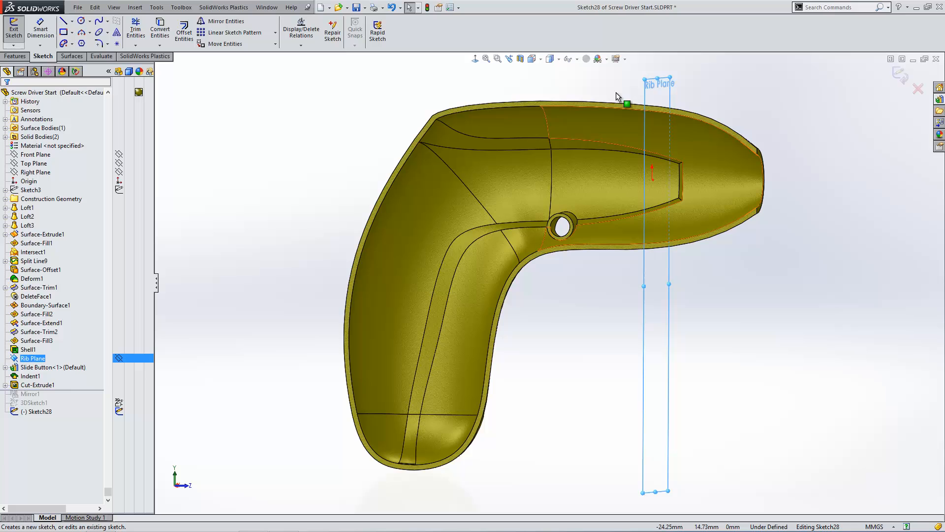
{"action": "left_click", "coordinate": [521, 60]}
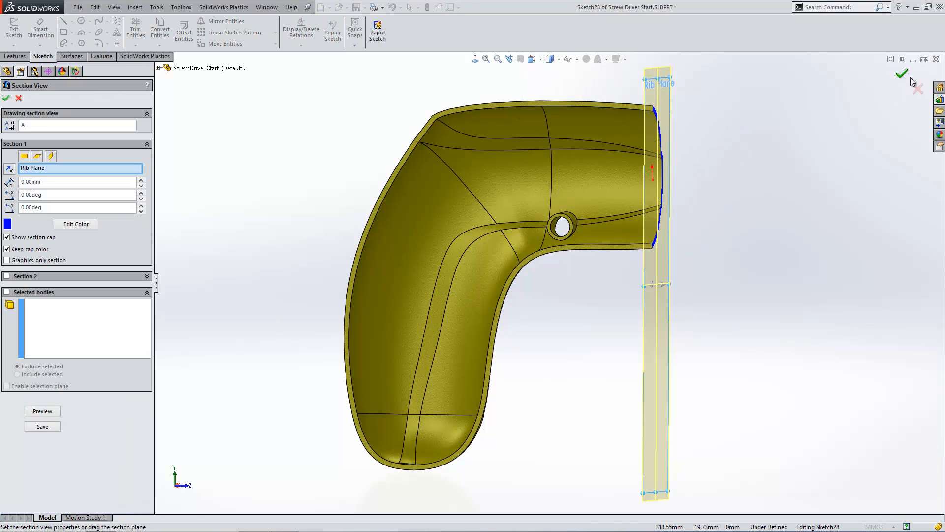
{"action": "left_click", "coordinate": [902, 74]}
{"action": "key", "text": "ctrl+8"}
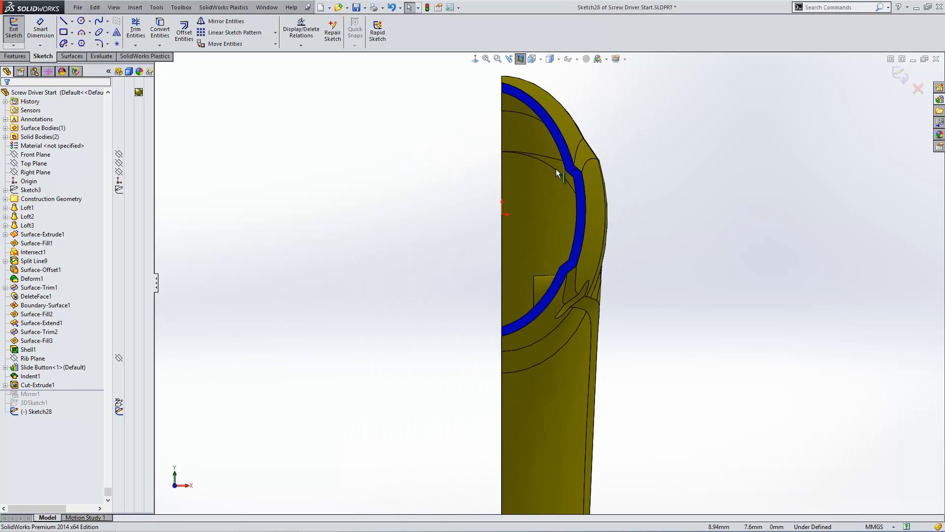
Sketch a circle of about 10.7 mm radius centred on the origin and a vertical line crossing it to the right of its centre.
{"action": "left_click", "coordinate": [83, 25]}
{"action": "left_click", "coordinate": [502, 215]}
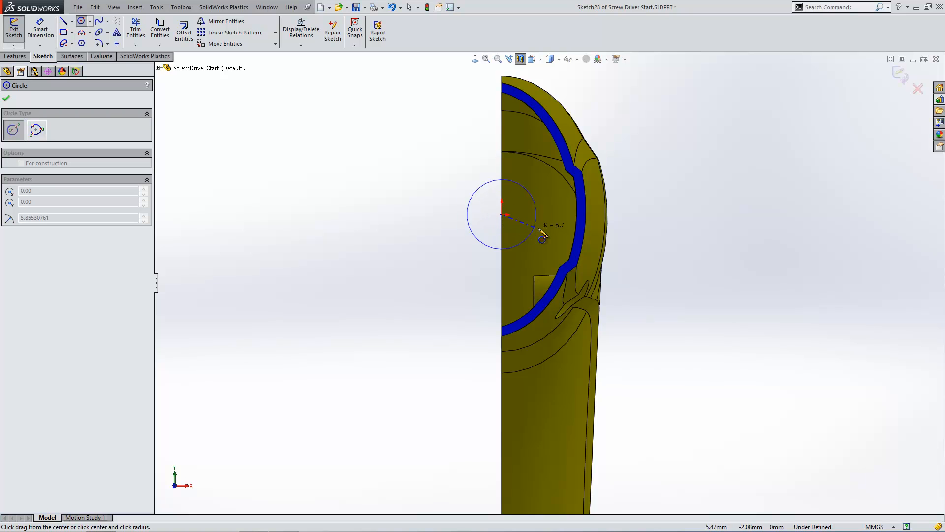
{"action": "left_click", "coordinate": [568, 245]}
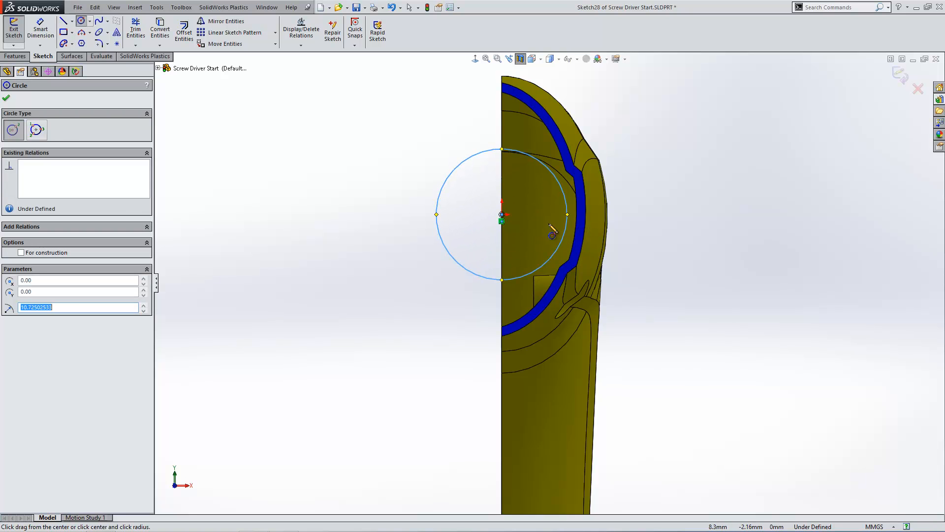
{"action": "left_click", "coordinate": [64, 22]}
{"action": "left_click", "coordinate": [520, 123]}
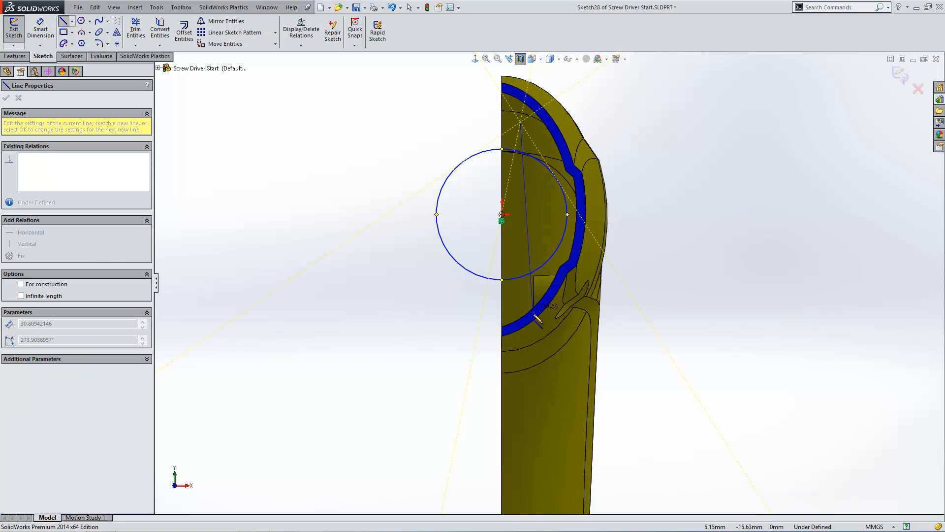
{"action": "left_click", "coordinate": [521, 309]}
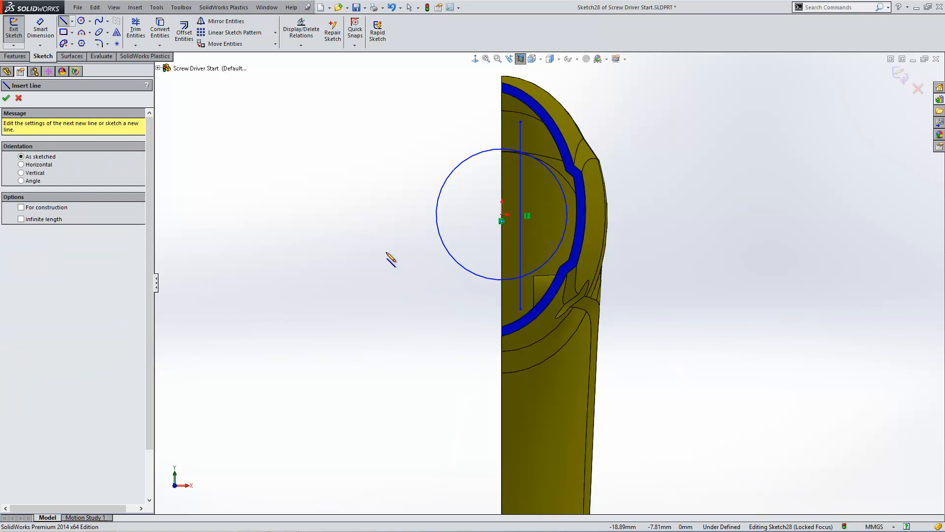
Trim away the circle's arc to the left of the vertical line and the line's segment inside the circle.
{"action": "left_click", "coordinate": [136, 29]}
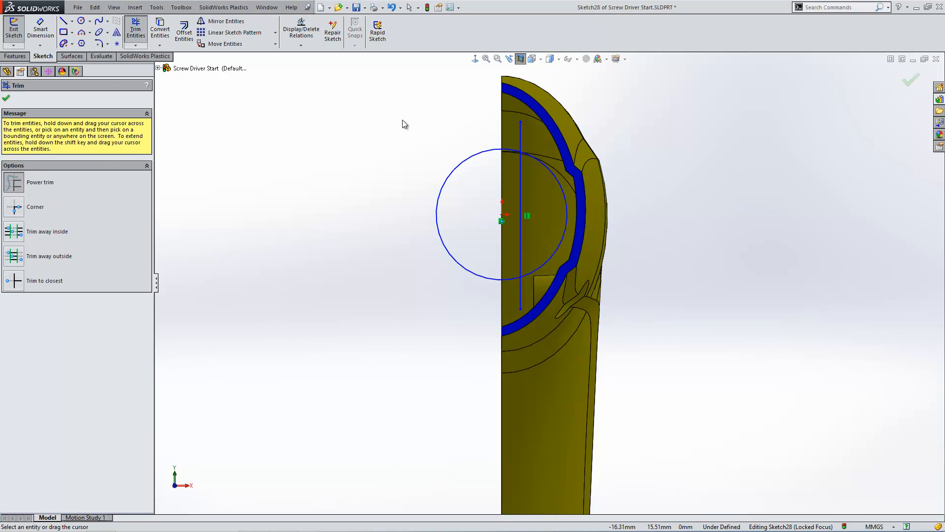
{"action": "mouse_move", "coordinate": [444, 140]}
{"action": "left_mouse_down"}
{"action": "mouse_move", "coordinate": [534, 205]}
{"action": "mouse_move", "coordinate": [522, 194]}
{"action": "left_mouse_up"}
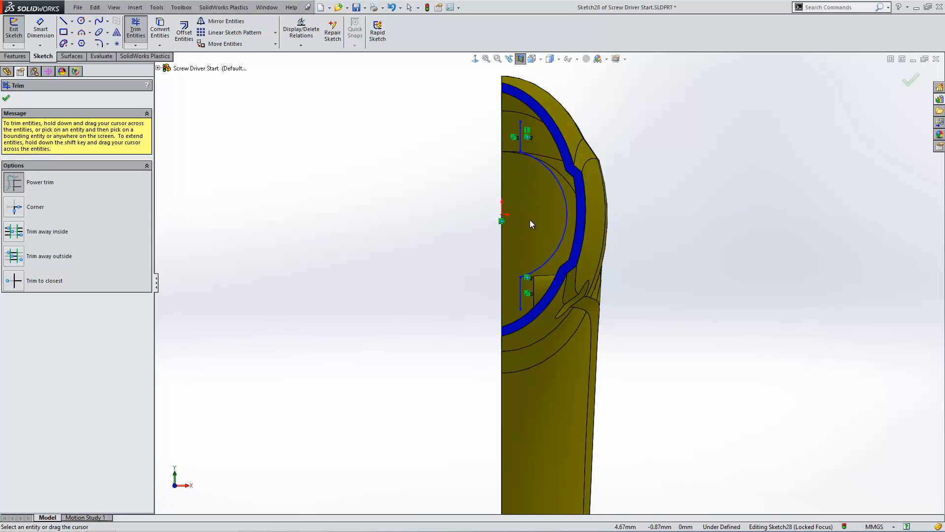
{"action": "key", "text": "Escape"}
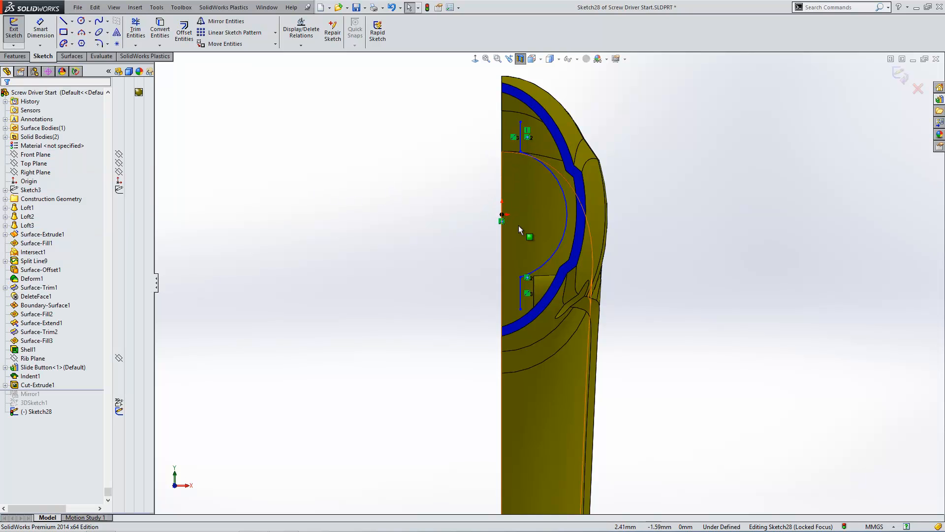
Dimension the upper vertical line's horizontal distance from the origin as 5.4 mm.
{"action": "left_click", "coordinate": [41, 38]}
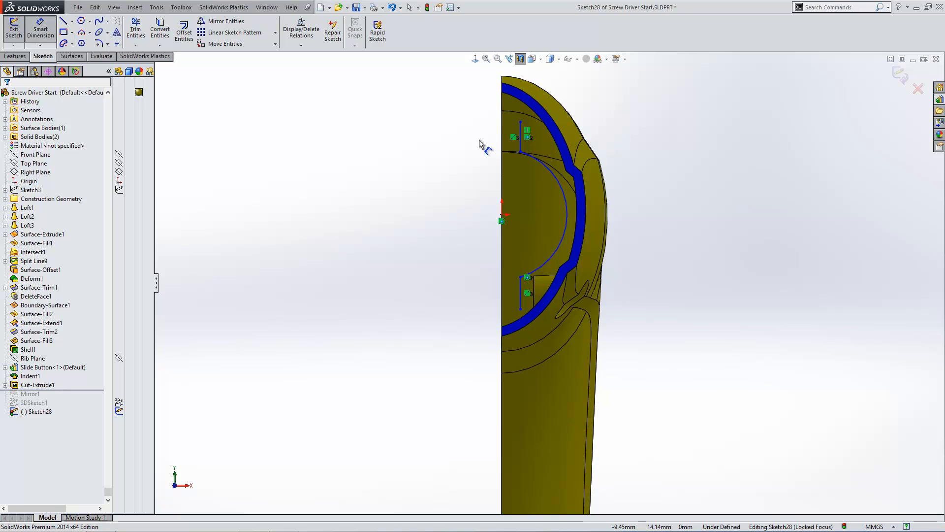
{"action": "left_click", "coordinate": [521, 148]}
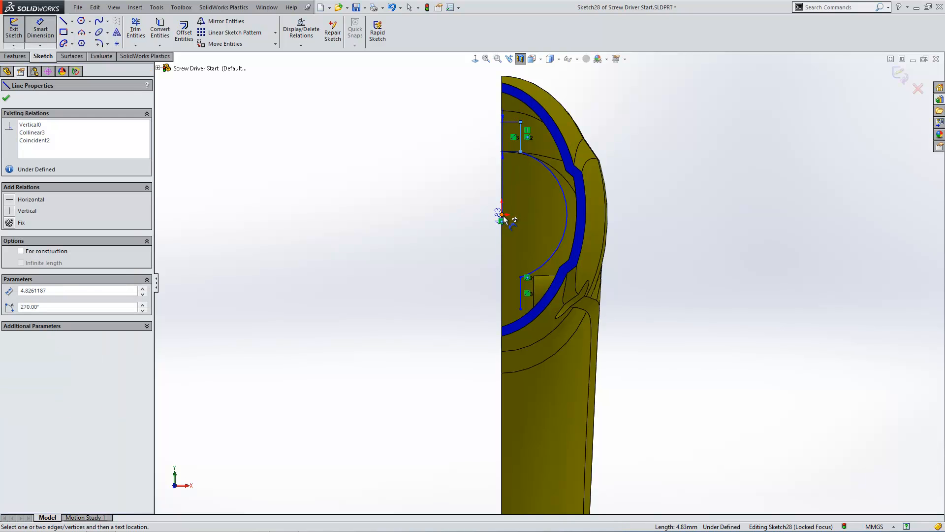
{"action": "left_click", "coordinate": [501, 215]}
{"action": "left_click", "coordinate": [543, 215]}
{"action": "type", "text": "5.4"}
{"action": "key", "text": "Return"}
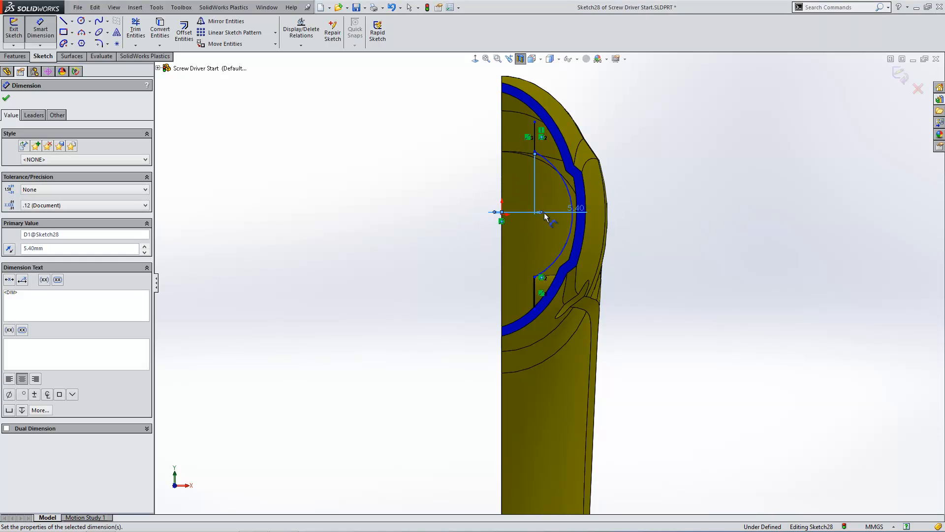
Dimension the arc with a radius of 12 mm and move the 5.4 mm dimension text inward, clear of the wall.
{"action": "left_click", "coordinate": [564, 181]}
{"action": "left_click", "coordinate": [632, 139]}
{"action": "type", "text": "12"}
{"action": "key", "text": "Return"}
{"action": "key", "text": "Escape"}
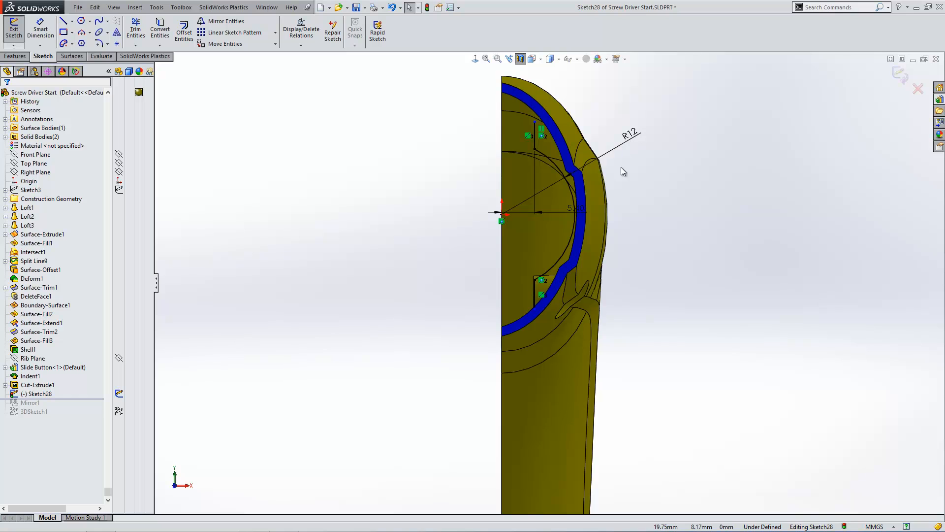
{"action": "left_click_drag", "start_coordinate": [579, 208], "coordinate": [552, 203]}
{"action": "left_click", "coordinate": [650, 192]}
Exit the rib sketch and turn off the section view of the case.
{"action": "left_click", "coordinate": [899, 75]}
{"action": "middle_click_drag", "start_coordinate": [545, 274], "coordinate": [638, 265]}
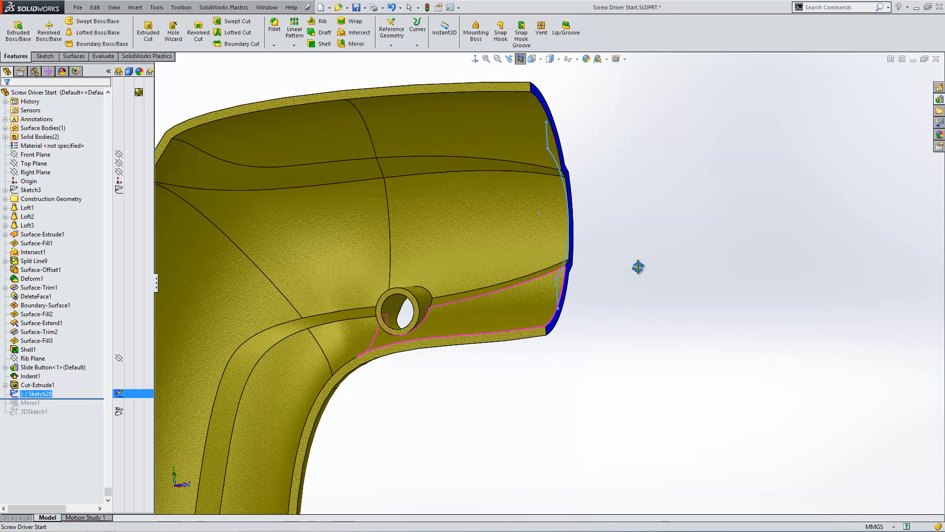
{"action": "left_click", "coordinate": [521, 59]}
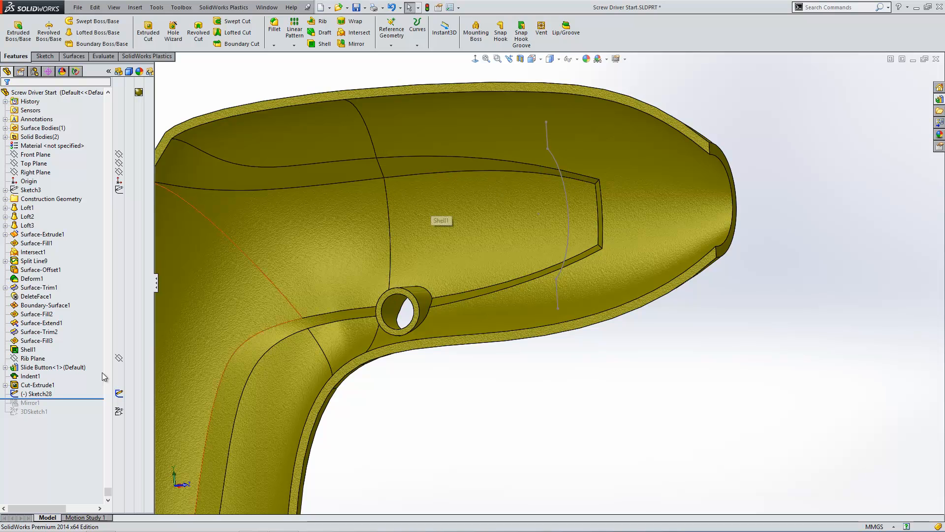
Start a Rib feature from the Rib Plane sketch with a thickness of 1 mm.
{"action": "left_click", "coordinate": [37, 393]}
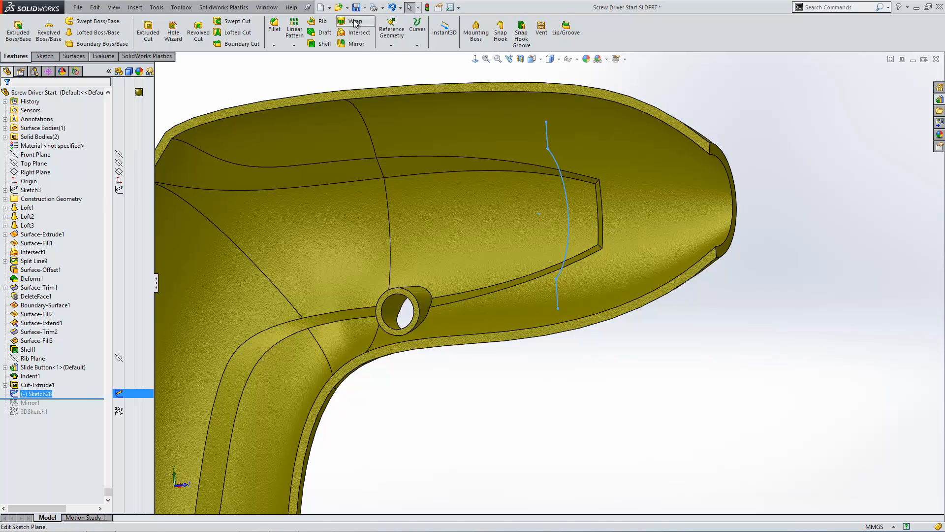
{"action": "left_click", "coordinate": [319, 21]}
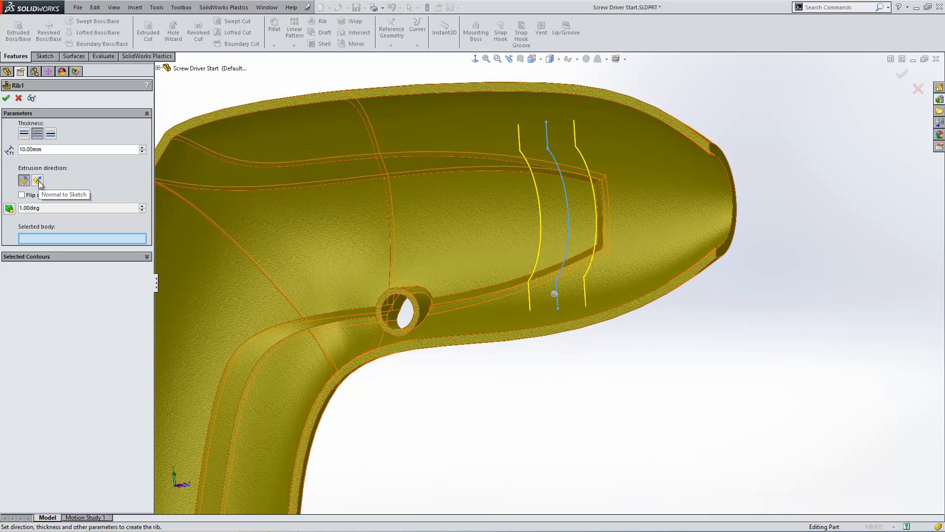
{"action": "left_click_drag", "start_coordinate": [48, 149], "coordinate": [1, 166]}
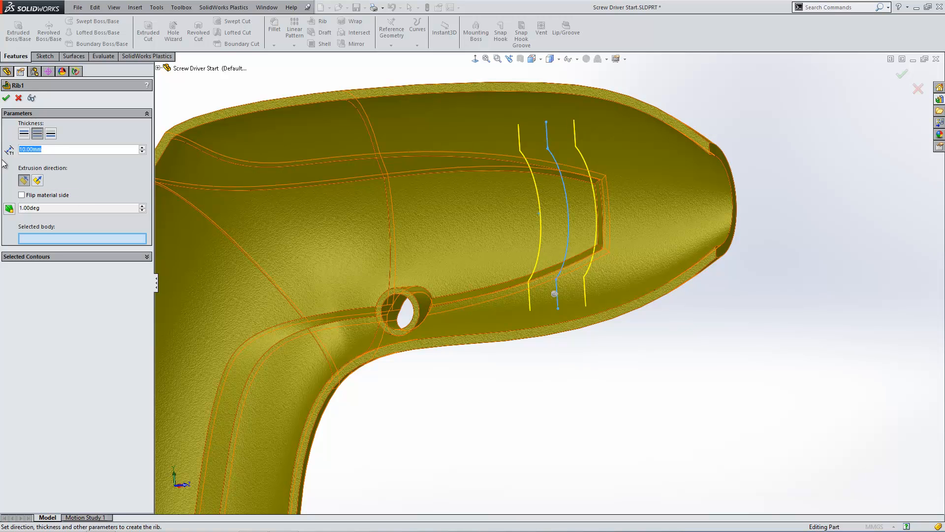
{"action": "type", "text": "1"}
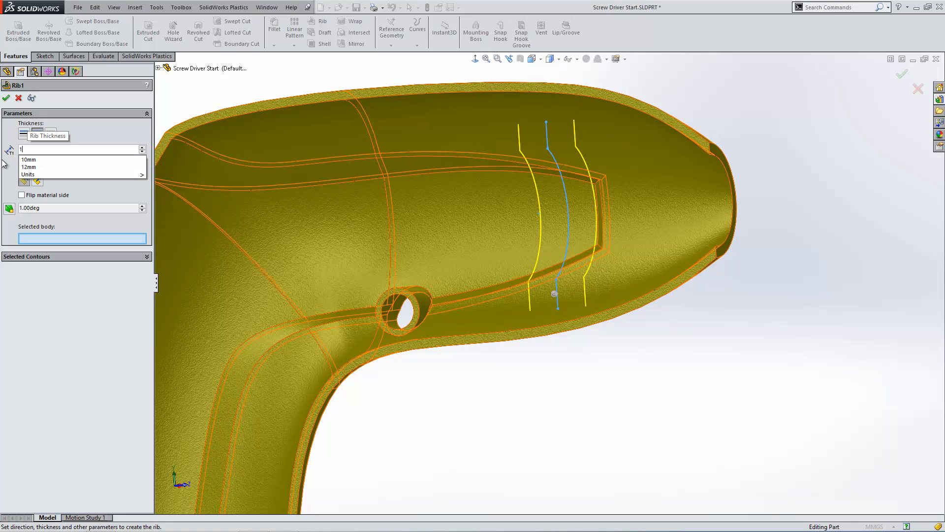
{"action": "key", "text": "Return"}
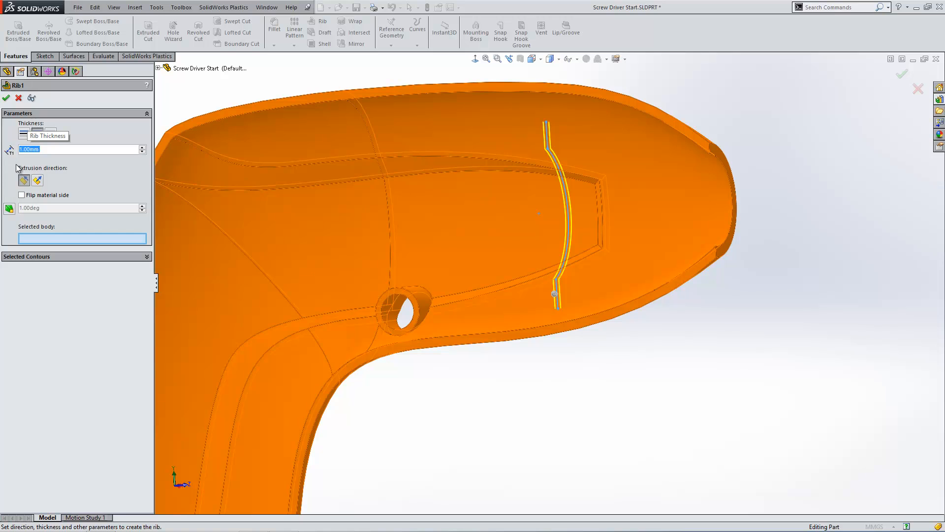
Add a 2-degree outward draft to the rib, with the thickness measured at the sketch plane.
{"action": "left_click", "coordinate": [10, 209]}
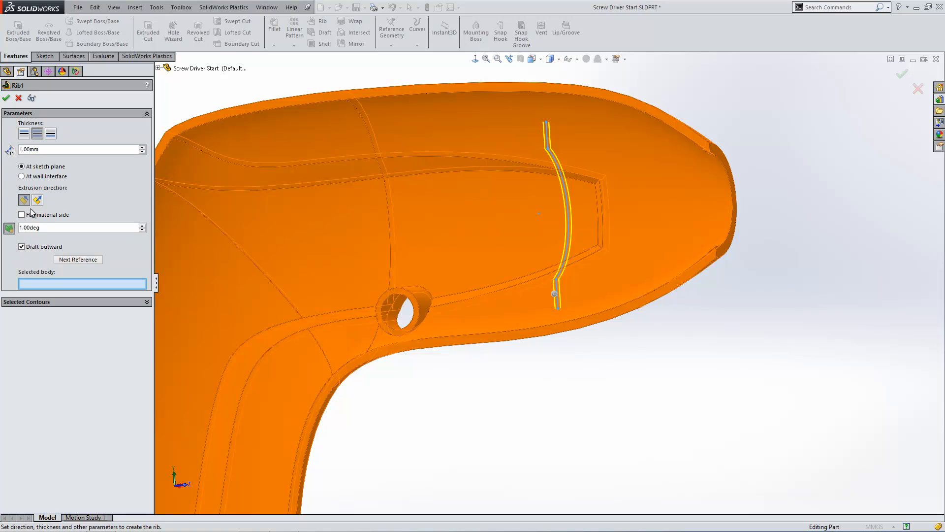
{"action": "double_click", "coordinate": [23, 229]}
{"action": "type", "text": "2"}
{"action": "key", "text": "Return"}
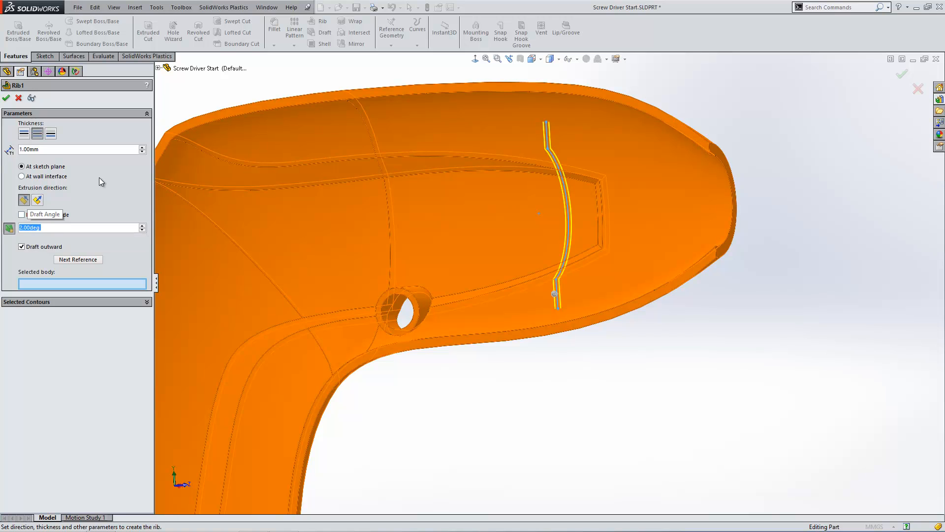
{"action": "left_click", "coordinate": [56, 175]}
{"action": "left_click", "coordinate": [57, 167]}
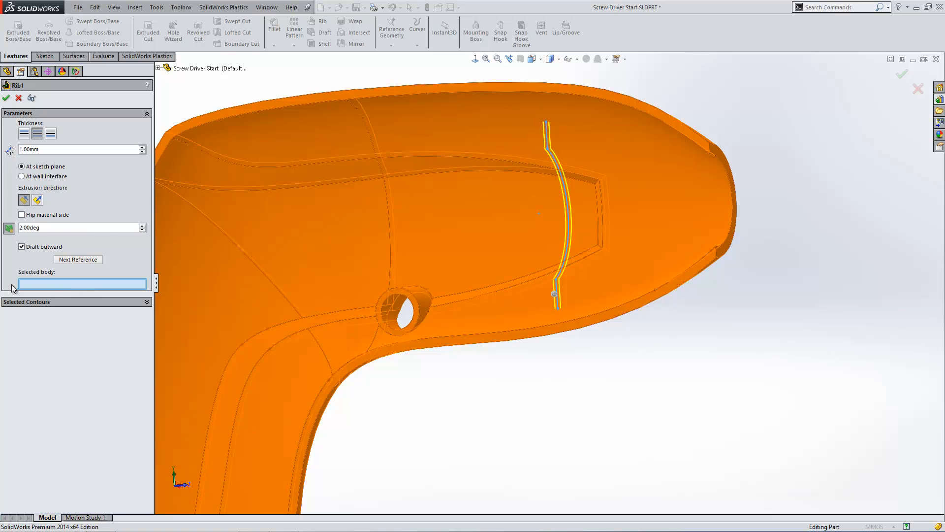
Choose the RH Case as the rib's body, flip the material side and complete the rib.
{"action": "left_click", "coordinate": [368, 170]}
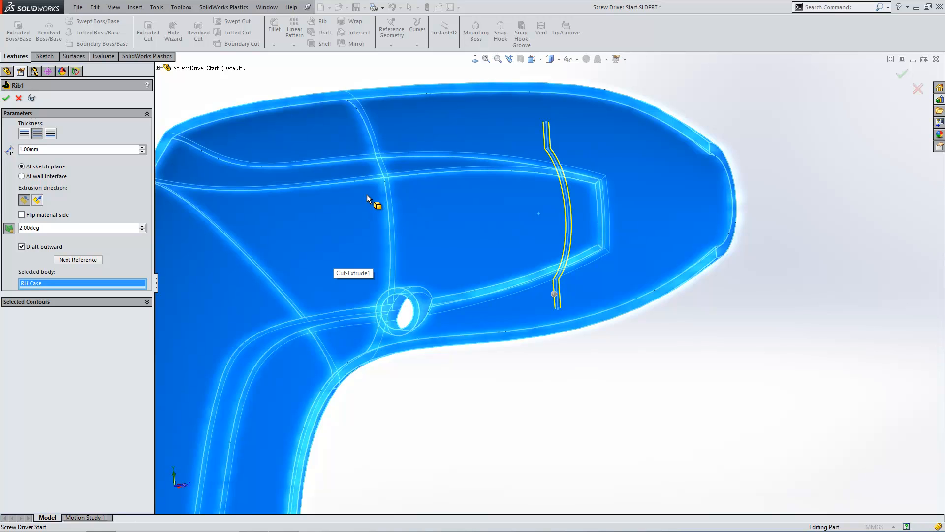
{"action": "scroll", "coordinate": [559, 296], "scroll_direction": "down", "scroll_amount": 4}
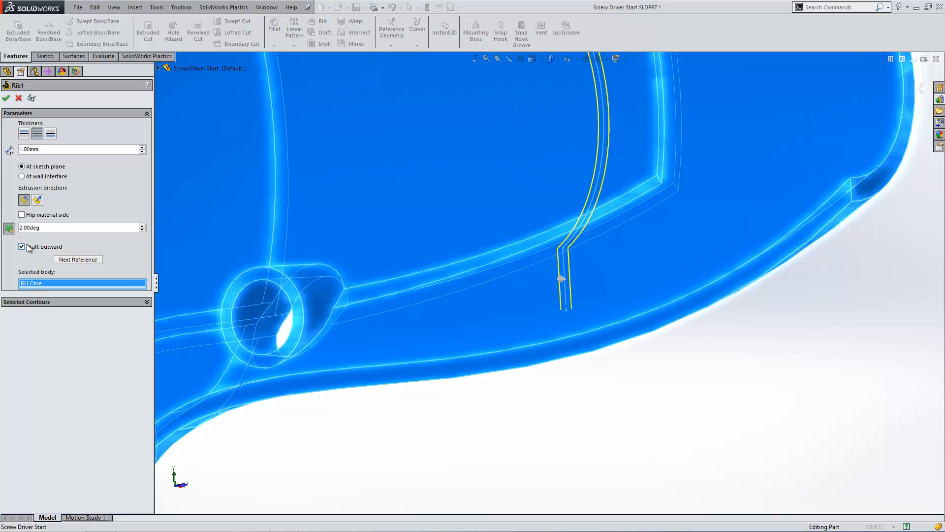
{"action": "left_click", "coordinate": [39, 218]}
{"action": "left_click", "coordinate": [7, 97]}
{"action": "scroll", "coordinate": [405, 252], "scroll_direction": "up", "scroll_amount": 5}
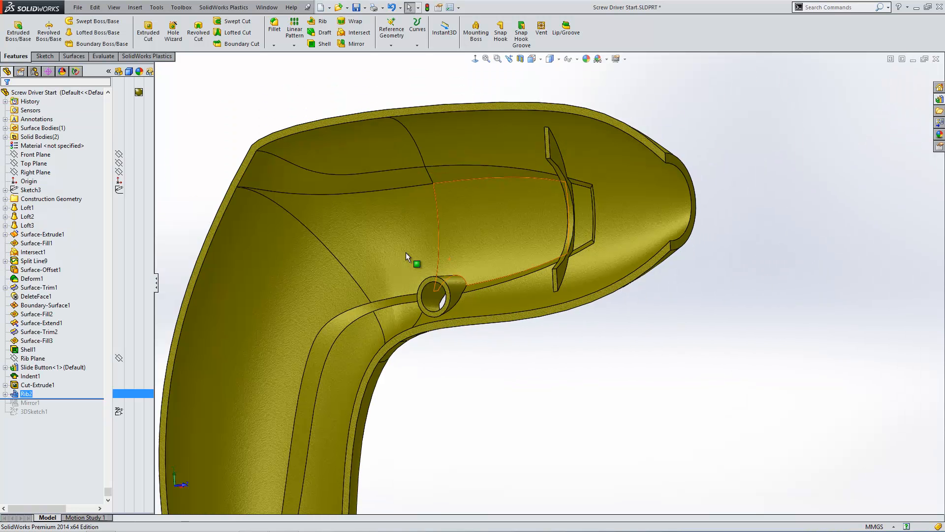
Start a linear pattern with the new rib inside the case as the feature to pattern.
{"action": "left_click", "coordinate": [557, 350]}
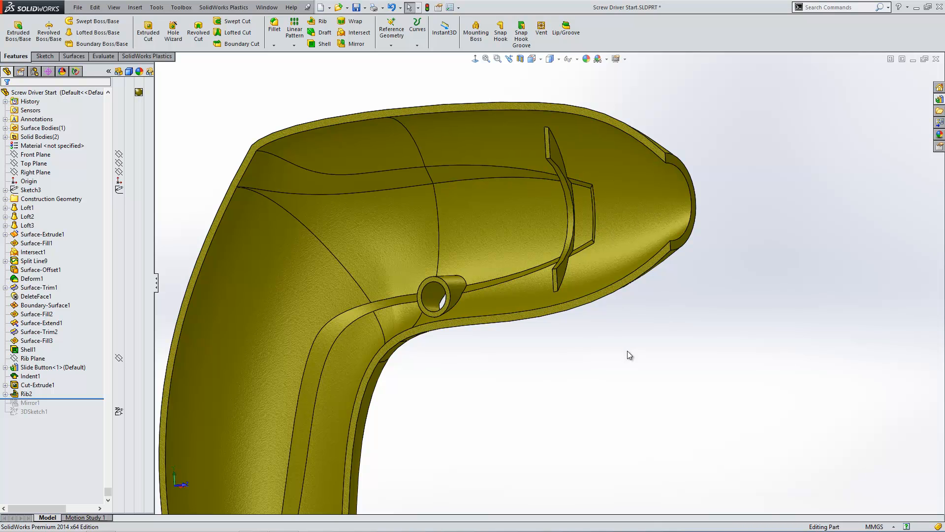
{"action": "left_click", "coordinate": [298, 32]}
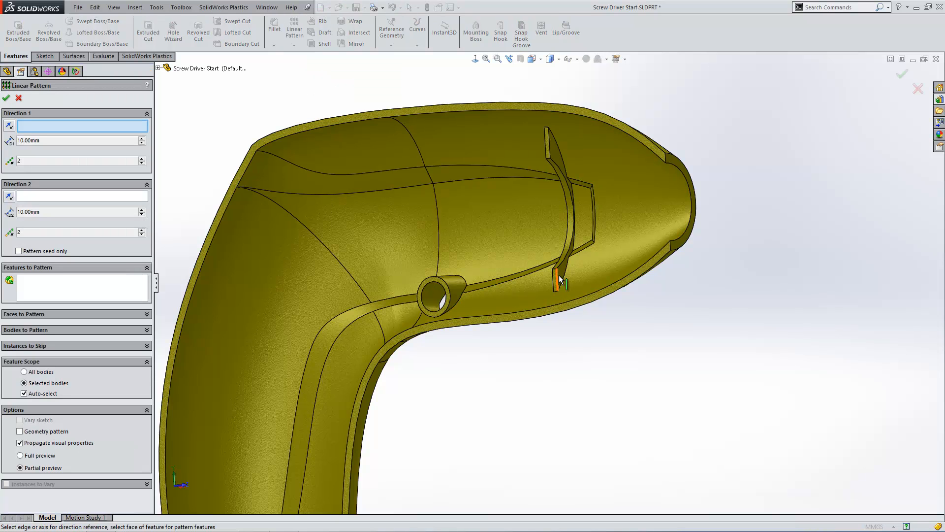
{"action": "scroll", "coordinate": [563, 271], "scroll_direction": "down", "scroll_amount": 2}
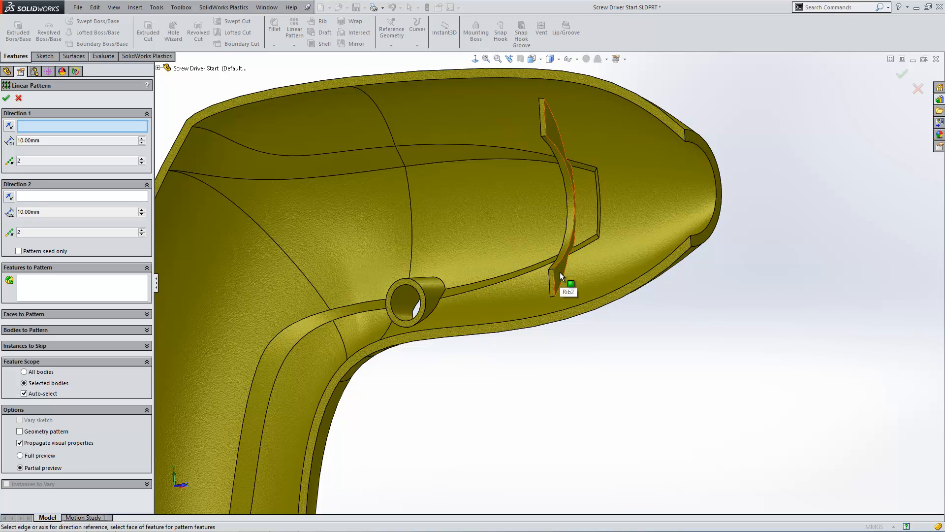
{"action": "left_click", "coordinate": [75, 291]}
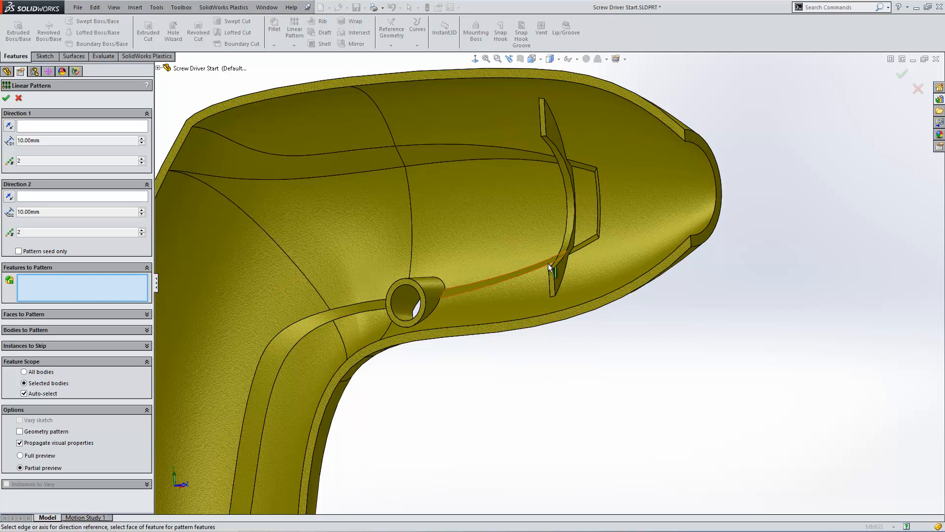
{"action": "left_click", "coordinate": [558, 270]}
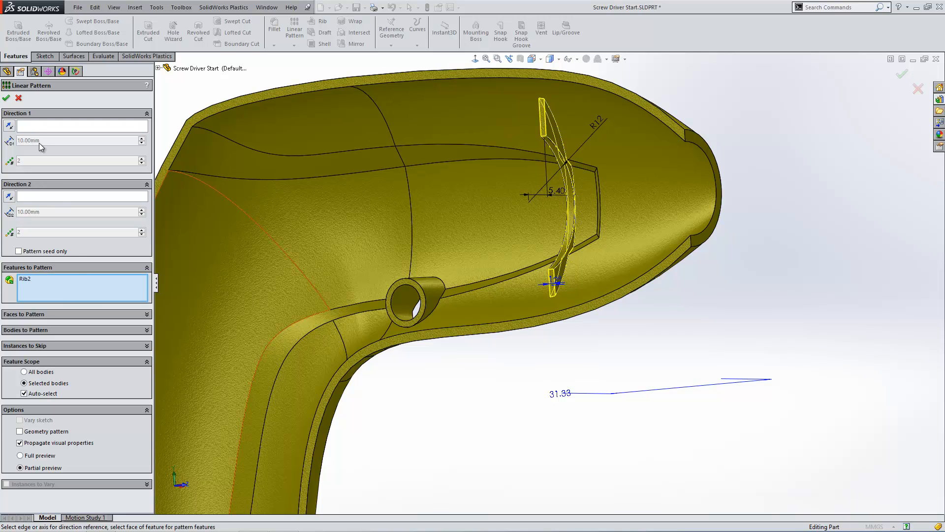
Use the rib's thickness dimension as the first pattern direction, set its spacing to 20 mm and reverse it towards the handle.
{"action": "left_click", "coordinate": [32, 123]}
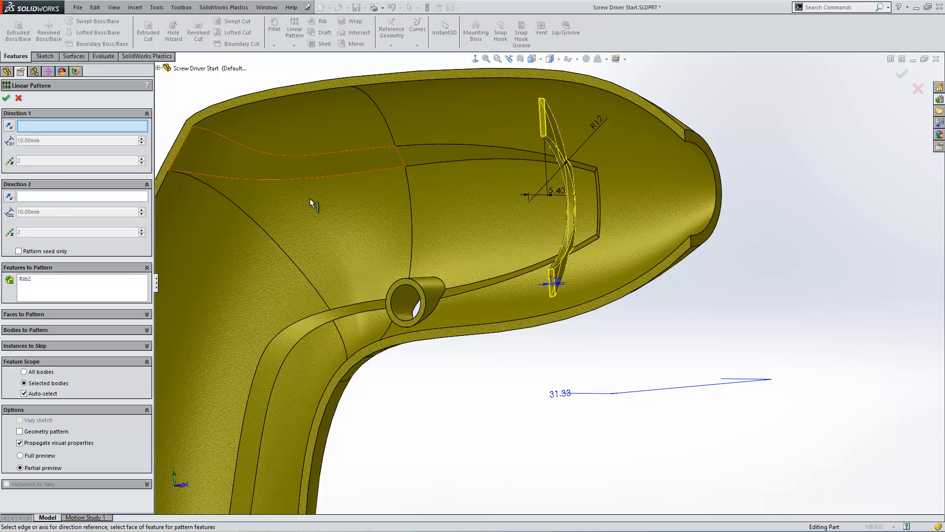
{"action": "left_click", "coordinate": [552, 282]}
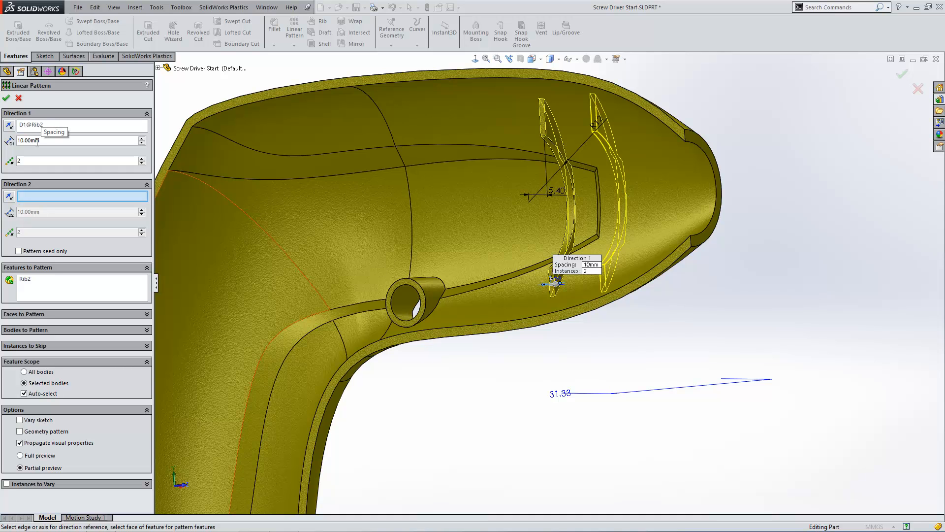
{"action": "left_click_drag", "start_coordinate": [39, 141], "coordinate": [6, 153]}
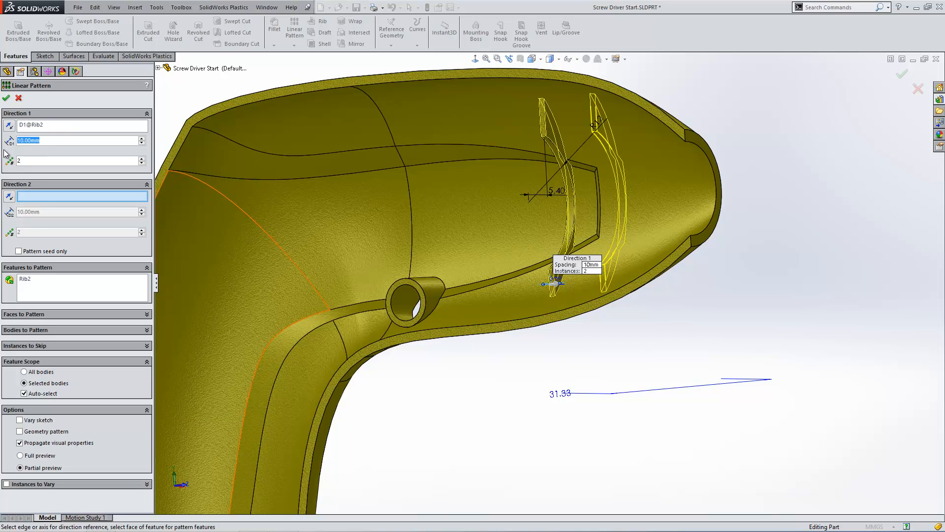
{"action": "type", "text": "20"}
{"action": "key", "text": "Return"}
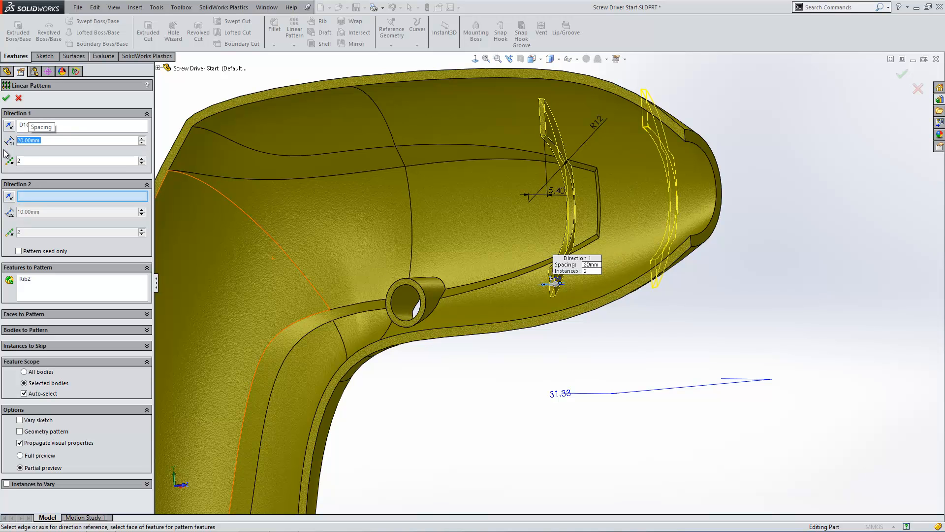
{"action": "left_click", "coordinate": [9, 126]}
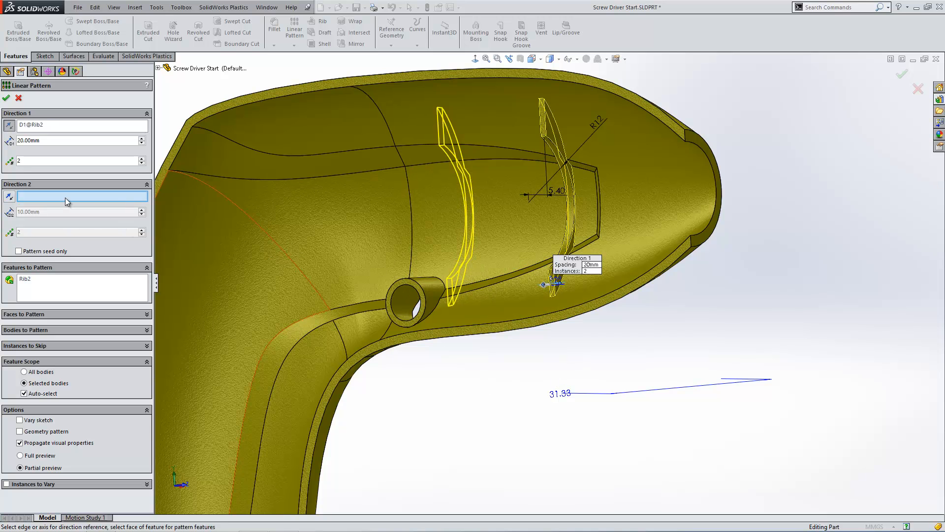
Use the rib's short edge as the second pattern direction, patterning the seed only with a spacing of 25 mm.
{"action": "left_click", "coordinate": [543, 138]}
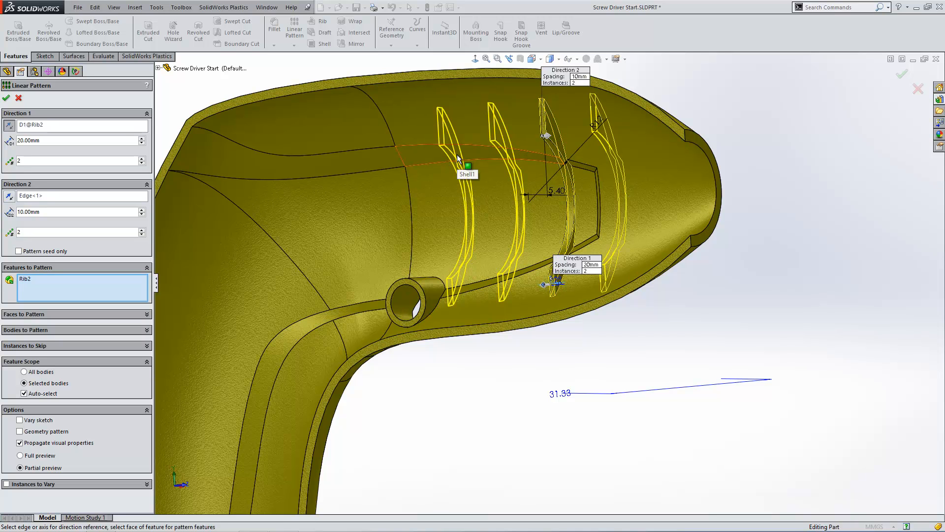
{"action": "left_click", "coordinate": [45, 252]}
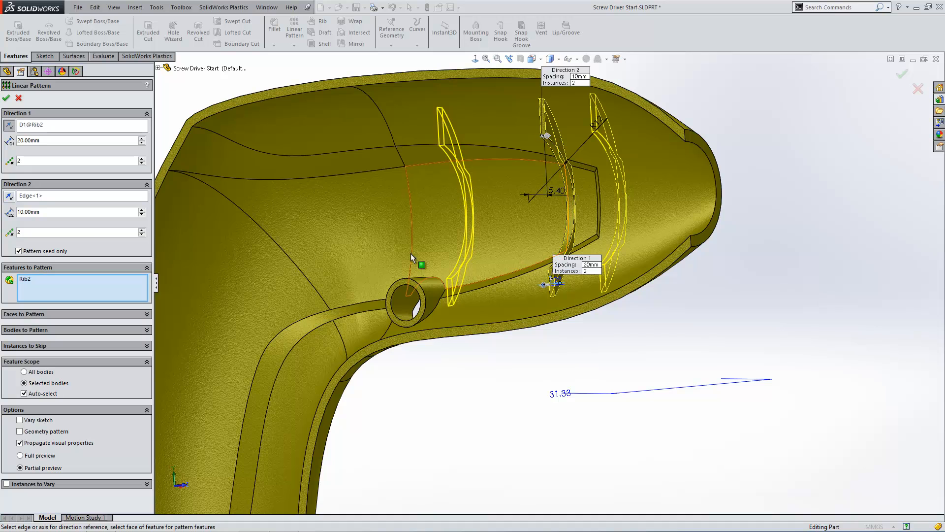
{"action": "left_click", "coordinate": [57, 213]}
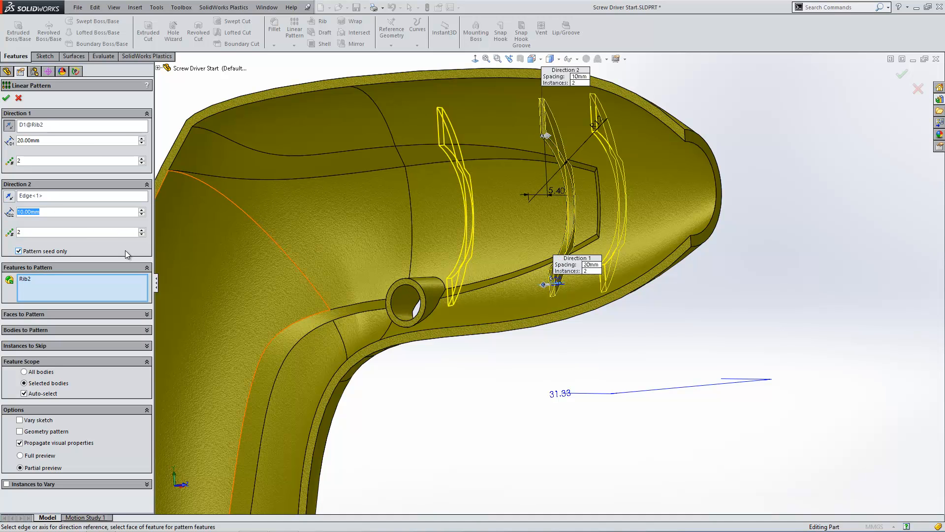
{"action": "type", "text": "25"}
{"action": "key", "text": "Return"}
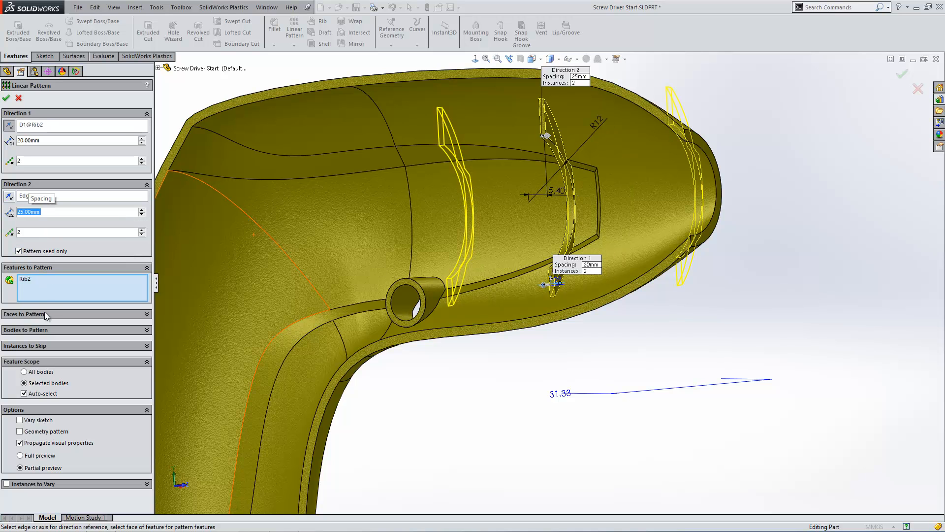
Enable varying instances and add the rib sketch's 5.4 mm offset and R12 radius as second-direction dimensions to vary.
{"action": "middle_click_drag", "start_coordinate": [647, 133], "coordinate": [719, 173]}
{"action": "scroll", "coordinate": [704, 201], "scroll_direction": "down", "scroll_amount": 5}
{"action": "middle_click_drag", "start_coordinate": [690, 217], "coordinate": [742, 220]}
{"action": "scroll", "coordinate": [629, 266], "scroll_direction": "up", "scroll_amount": 3}
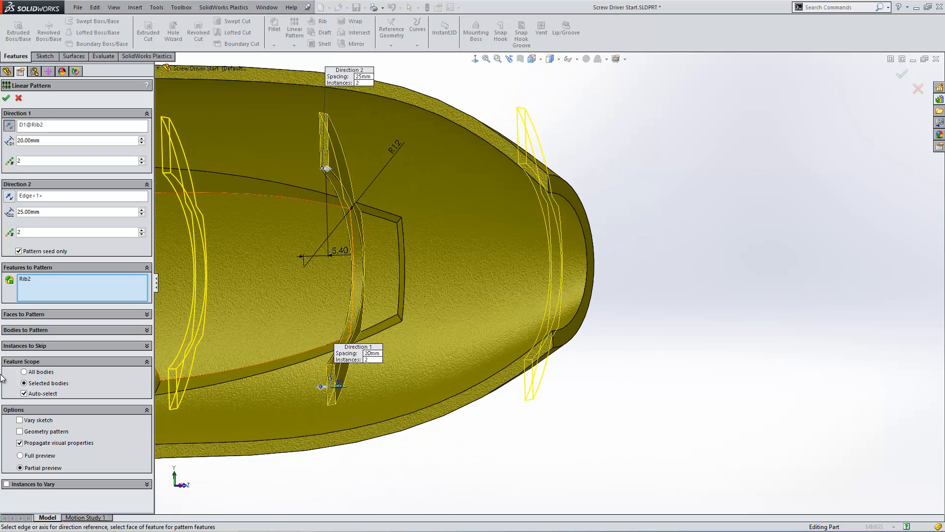
{"action": "left_click", "coordinate": [6, 484]}
{"action": "left_click_drag", "start_coordinate": [149, 345], "coordinate": [150, 486]}
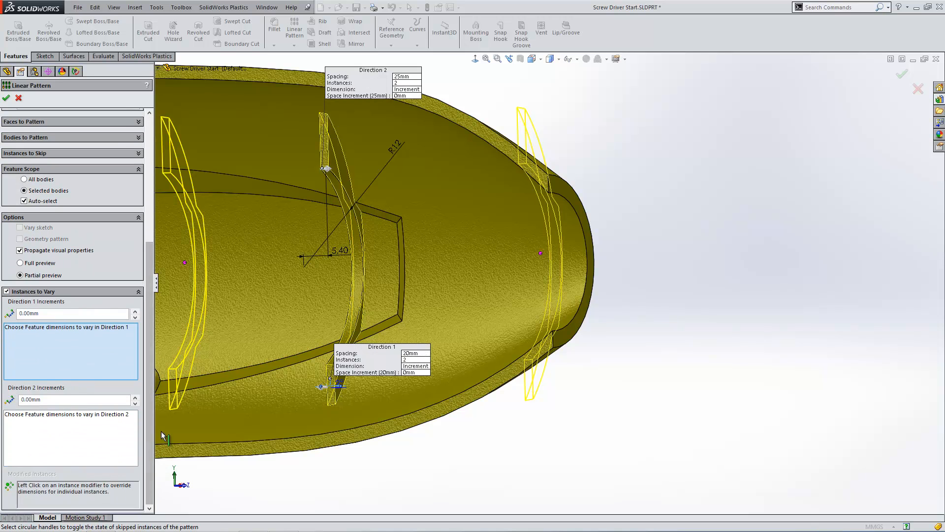
{"action": "left_click", "coordinate": [64, 429]}
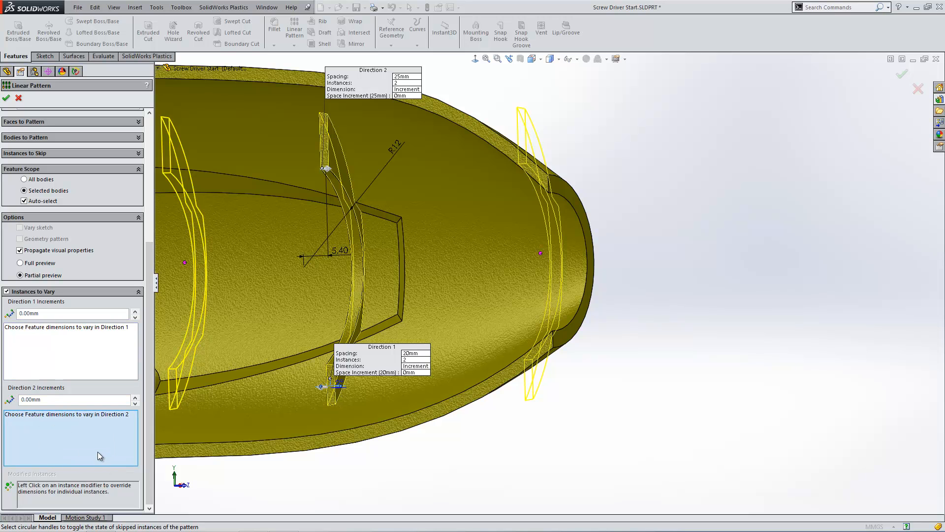
{"action": "left_click", "coordinate": [342, 253]}
{"action": "left_click", "coordinate": [399, 144]}
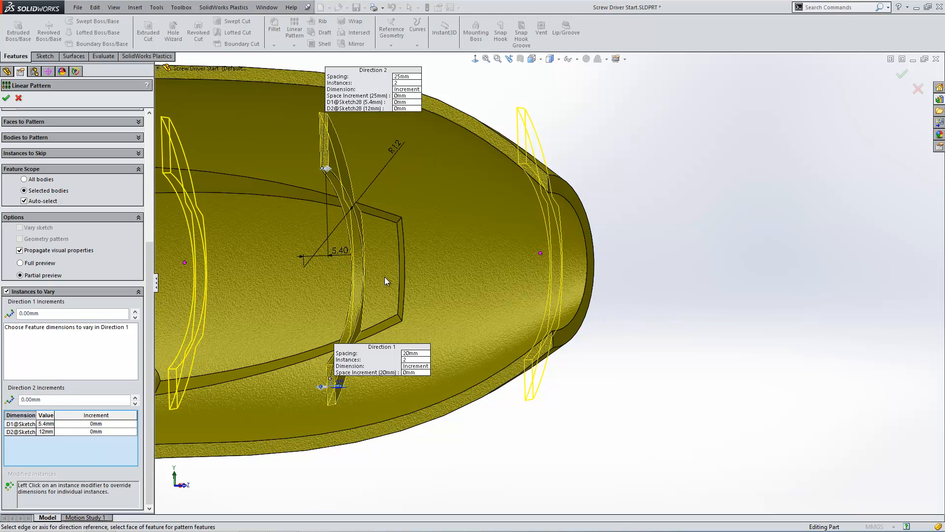
{"action": "left_click", "coordinate": [290, 334]}
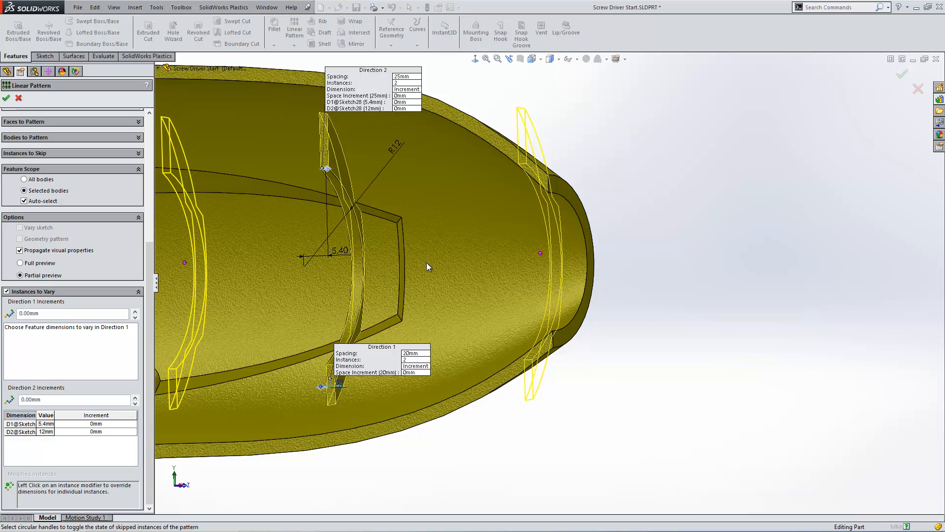
Override the pattern instance nearest the nose, setting its 5.4 mm dimension to 2 mm and its 12 mm radius to 4 mm.
{"action": "left_click", "coordinate": [541, 255]}
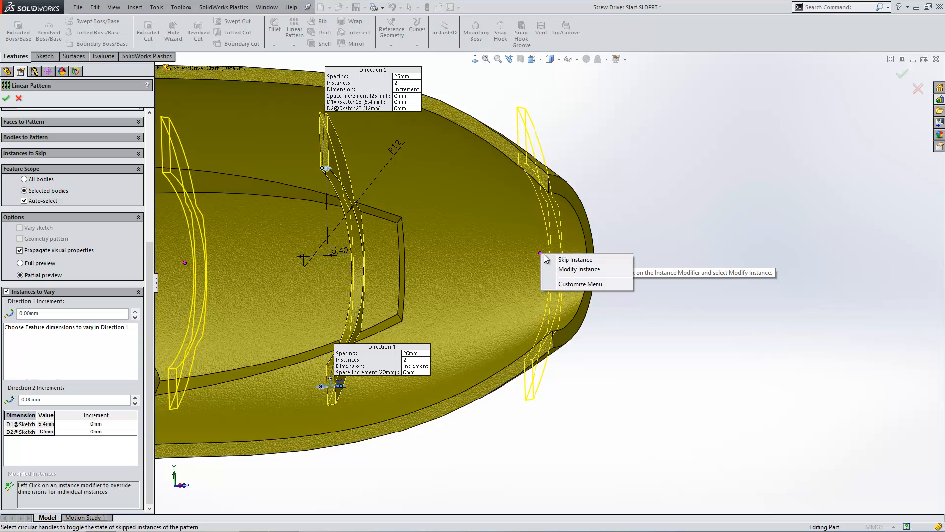
{"action": "left_click", "coordinate": [566, 269]}
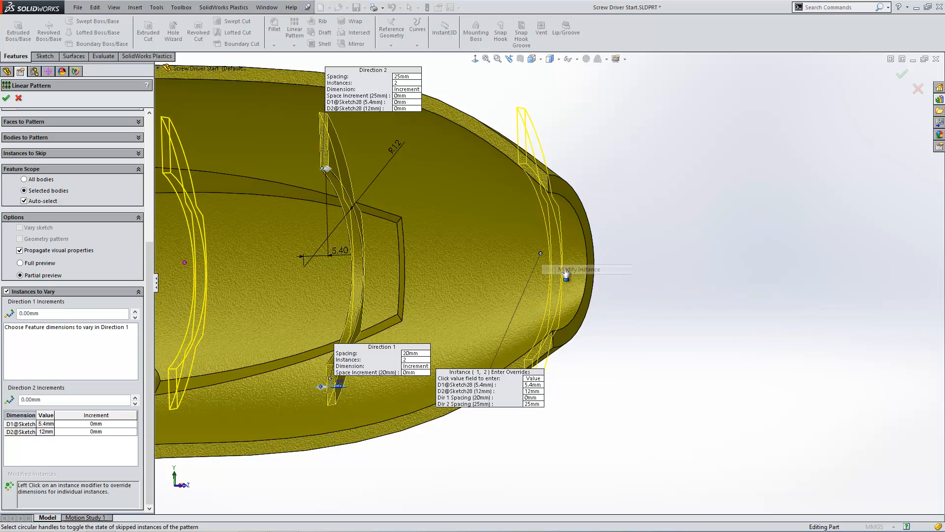
{"action": "left_click", "coordinate": [531, 386]}
{"action": "type", "text": "32"}
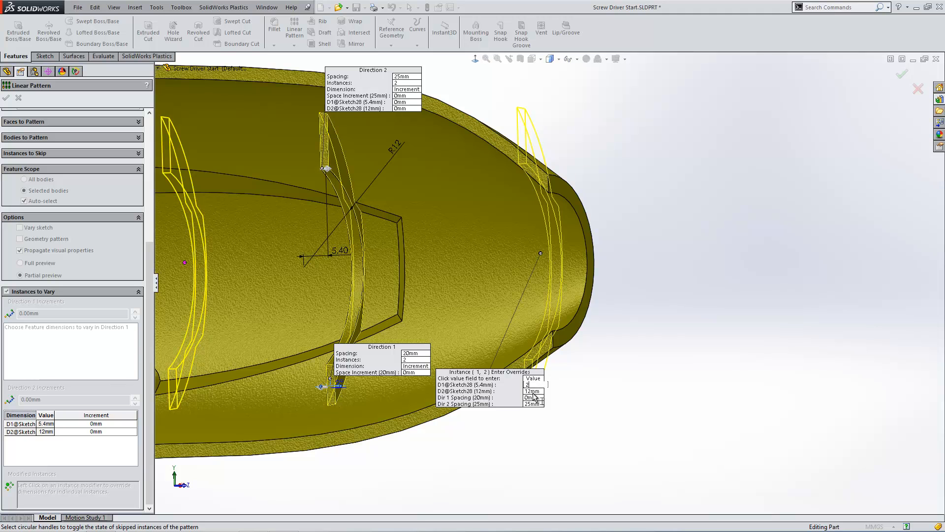
{"action": "key", "text": "Return"}
{"action": "left_click", "coordinate": [531, 391]}
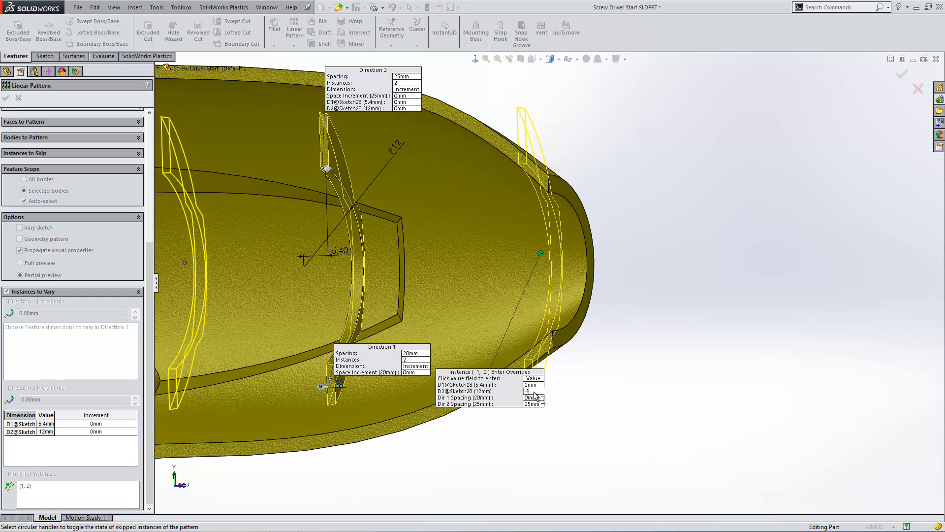
{"action": "key", "text": "Return"}
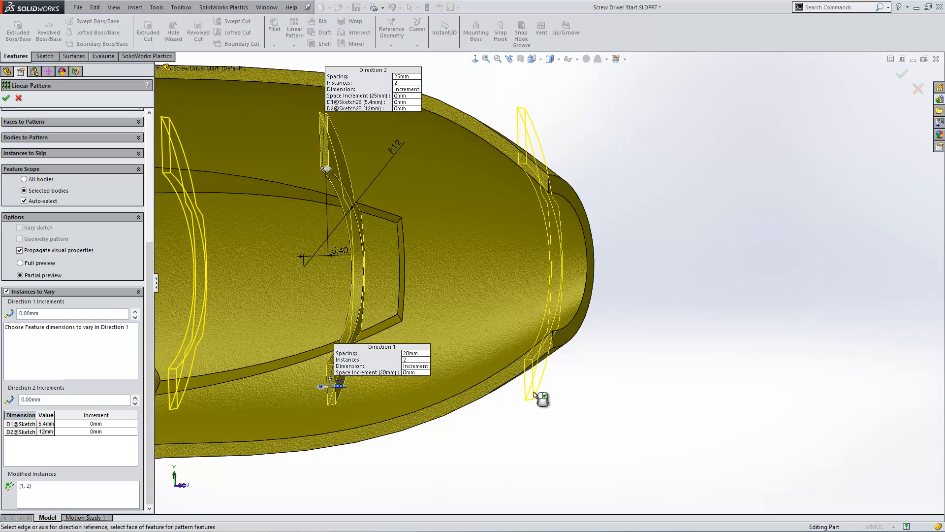
Limit the pattern's feature scope to the RH Case body instead of automatic selection and complete the pattern.
{"action": "left_click", "coordinate": [32, 200]}
{"action": "left_click", "coordinate": [416, 168]}
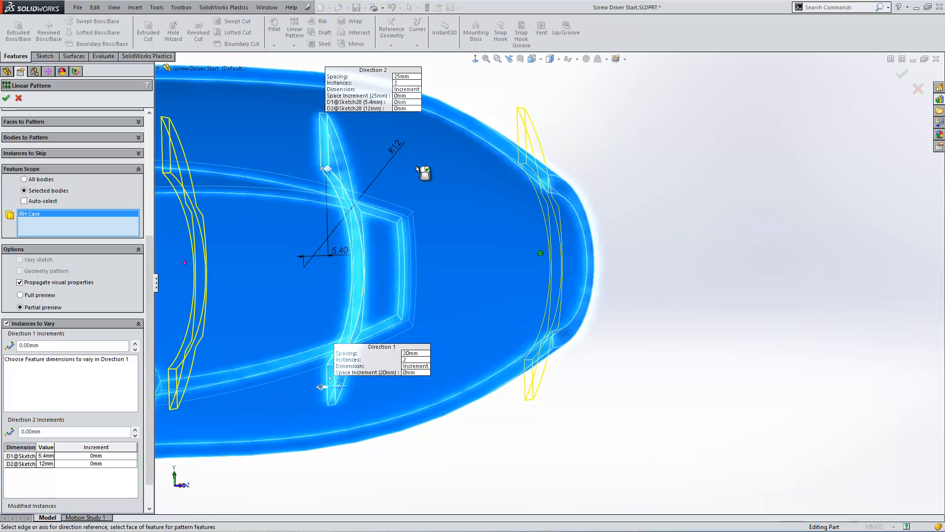
{"action": "left_click", "coordinate": [6, 97]}
Roll the feature history forward past the mirror feature and the 3D sketch, and hide the mirrored case half.
{"action": "middle_click_drag", "start_coordinate": [620, 300], "coordinate": [448, 274]}
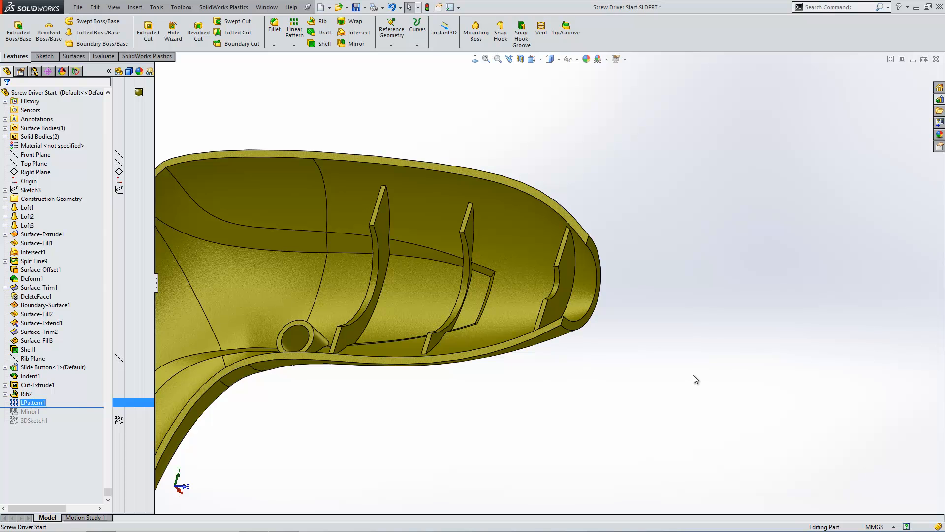
{"action": "key", "text": "f"}
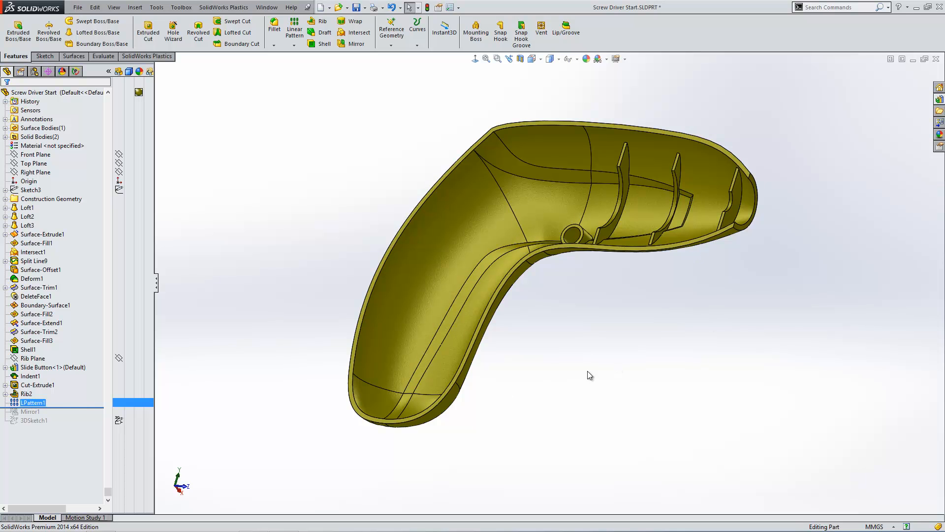
{"action": "left_click_drag", "start_coordinate": [69, 408], "coordinate": [71, 416]}
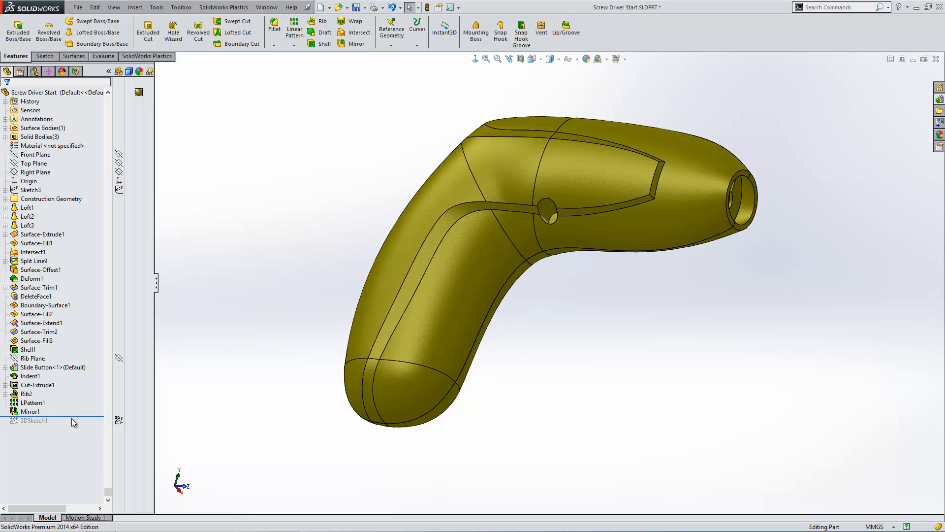
{"action": "left_click_drag", "start_coordinate": [72, 417], "coordinate": [71, 425]}
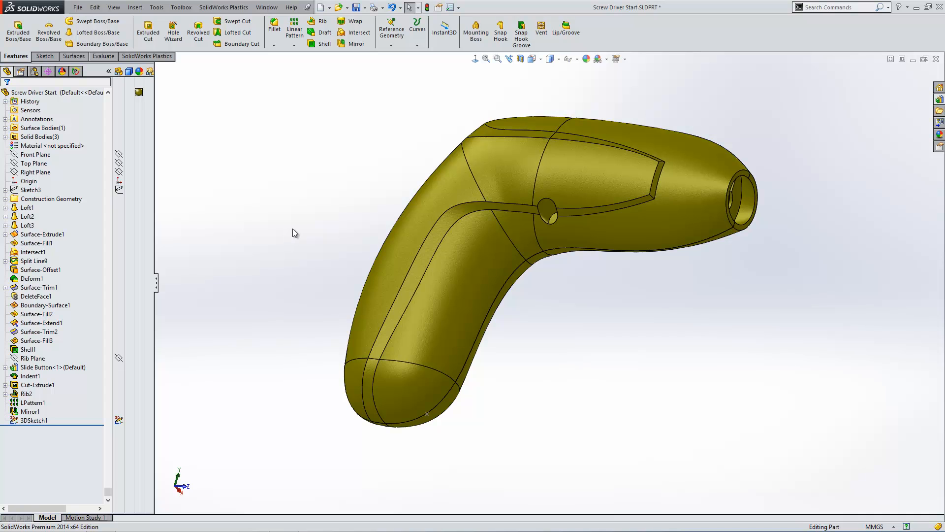
{"action": "left_click", "coordinate": [620, 165]}
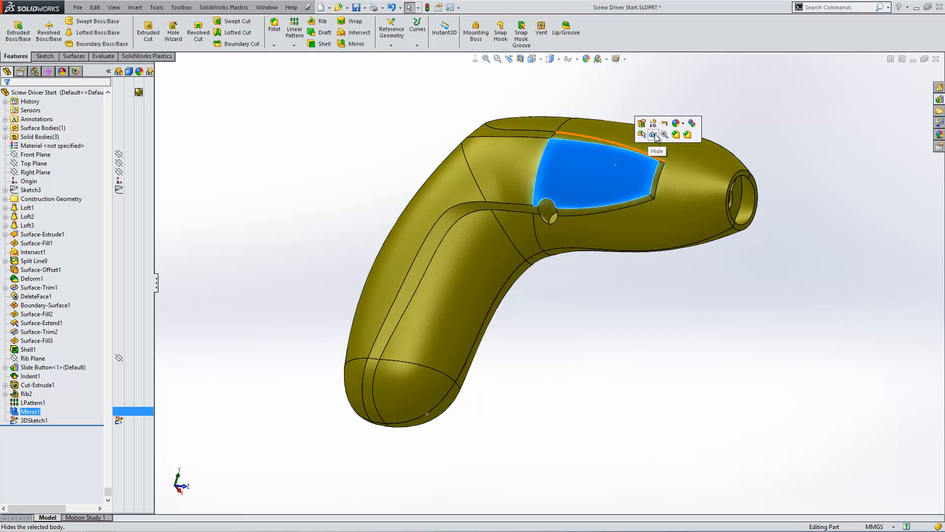
{"action": "left_click", "coordinate": [658, 137]}
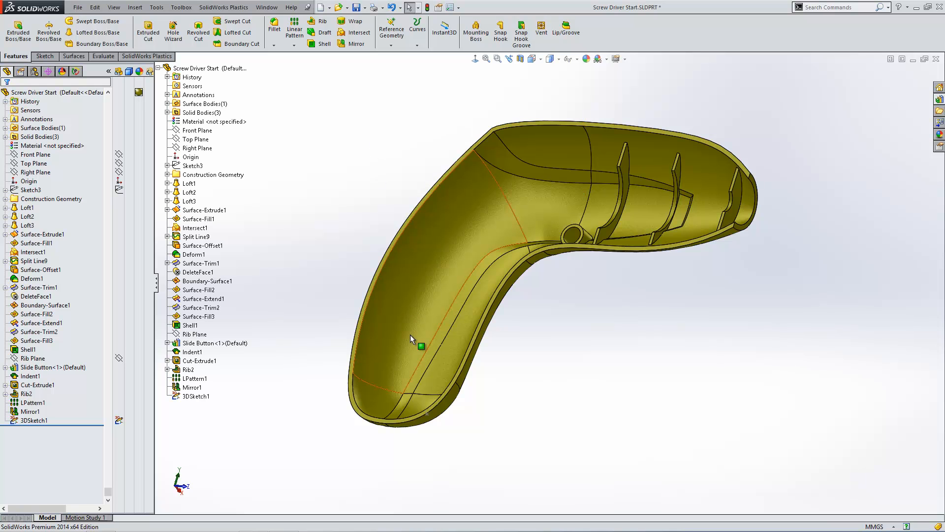
Examine the 3D sketch point on the inner face at the end of the handle.
{"action": "middle_click_drag", "start_coordinate": [416, 333], "coordinate": [446, 384]}
{"action": "scroll", "coordinate": [425, 434], "scroll_direction": "down", "scroll_amount": 5}
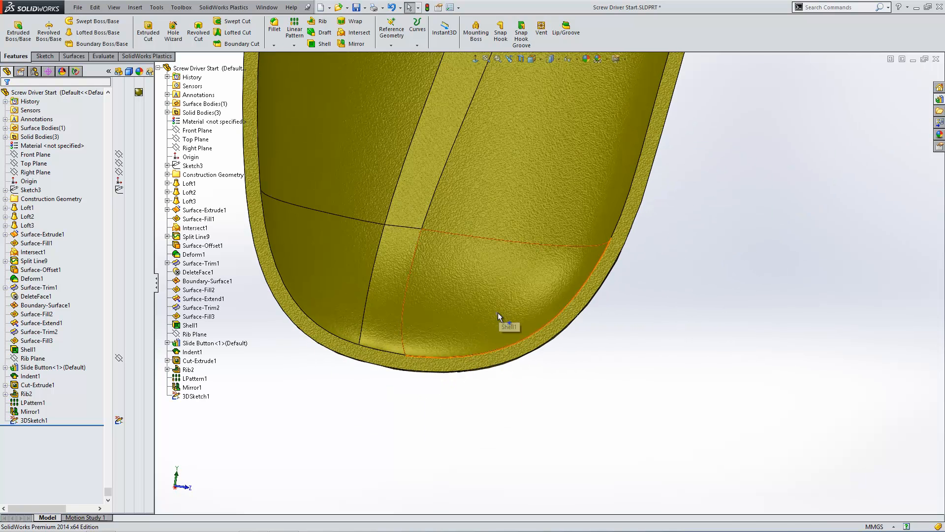
{"action": "left_click", "coordinate": [494, 309]}
{"action": "left_click", "coordinate": [474, 303]}
{"action": "scroll", "coordinate": [462, 322], "scroll_direction": "up", "scroll_amount": 3}
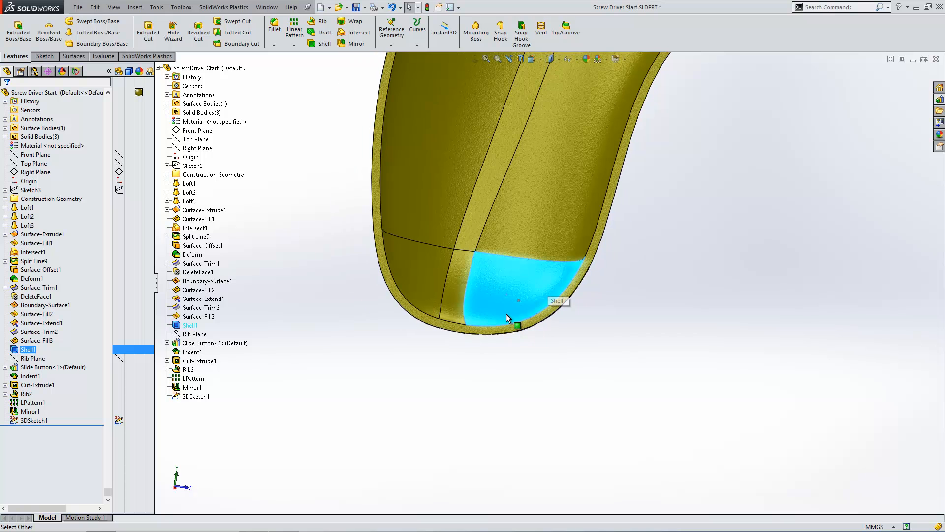
{"action": "middle_click_drag", "start_coordinate": [585, 300], "coordinate": [424, 341]}
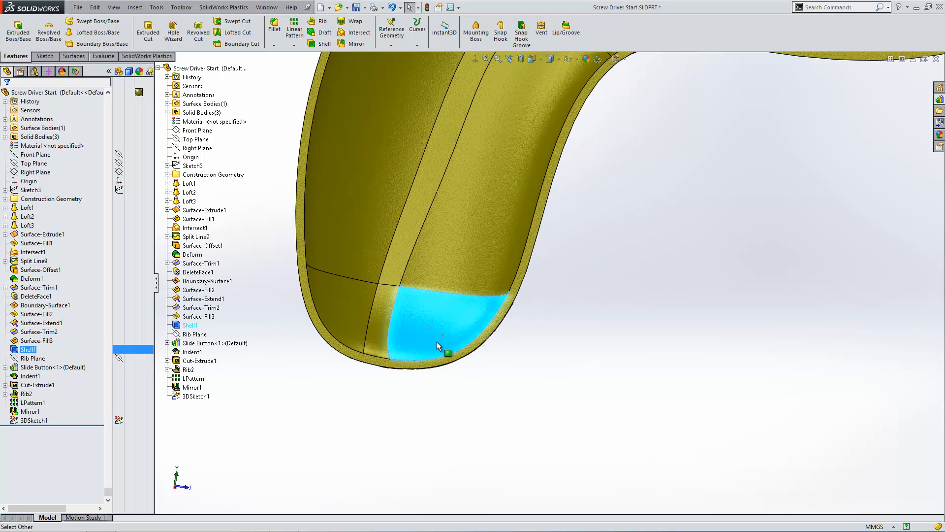
{"action": "left_click", "coordinate": [442, 335]}
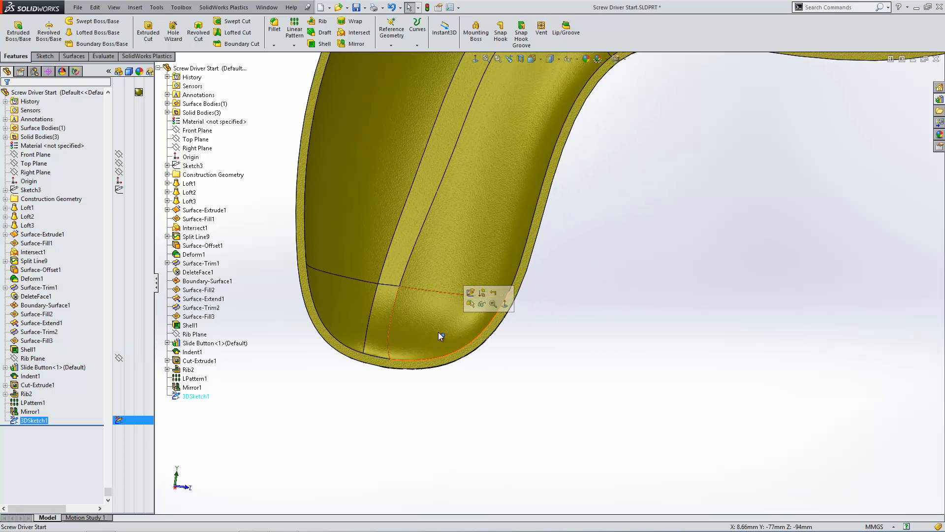
{"action": "left_click", "coordinate": [547, 362]}
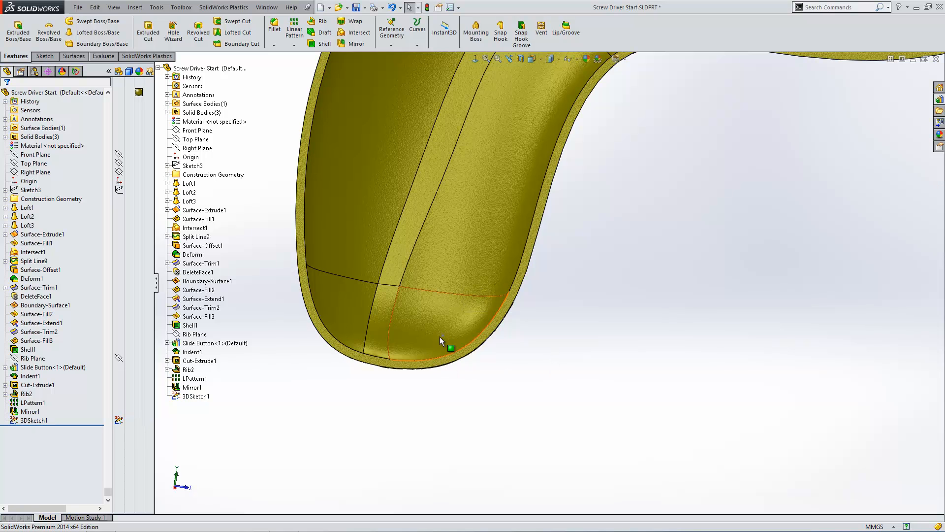
{"action": "left_click", "coordinate": [133, 8]}
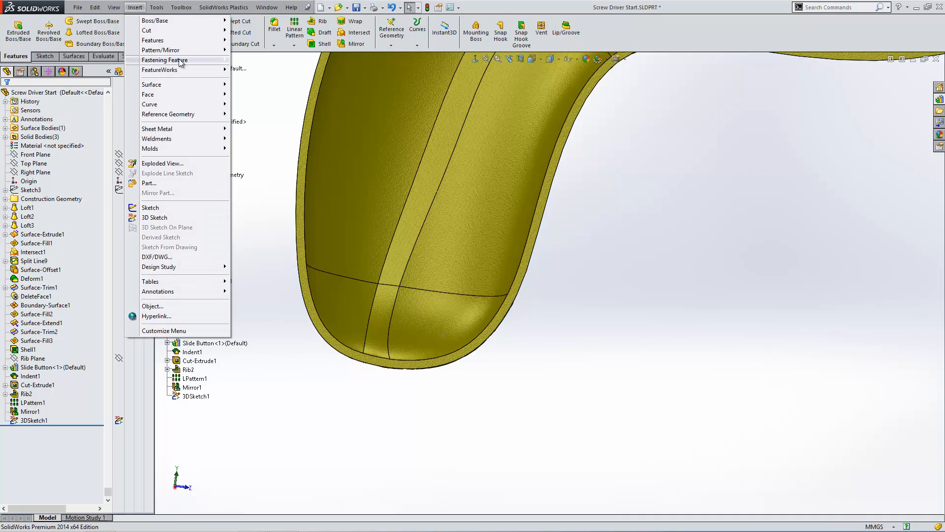
{"action": "mouse_move", "coordinate": [180, 61]}
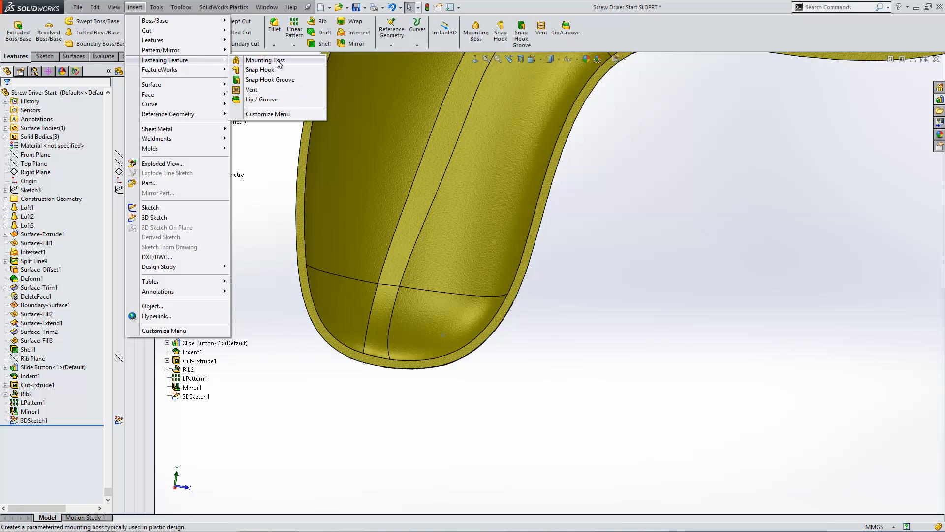
{"action": "left_click", "coordinate": [640, 293]}
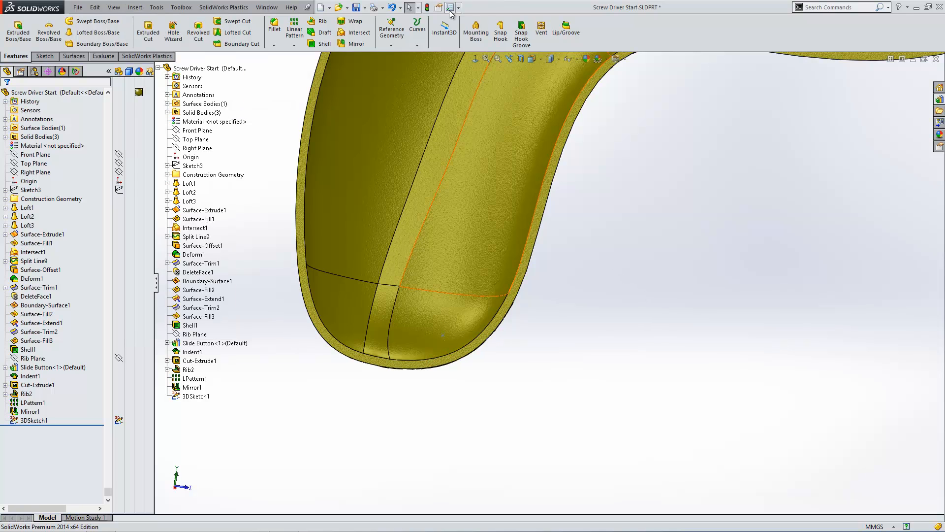
{"action": "left_click", "coordinate": [442, 342]}
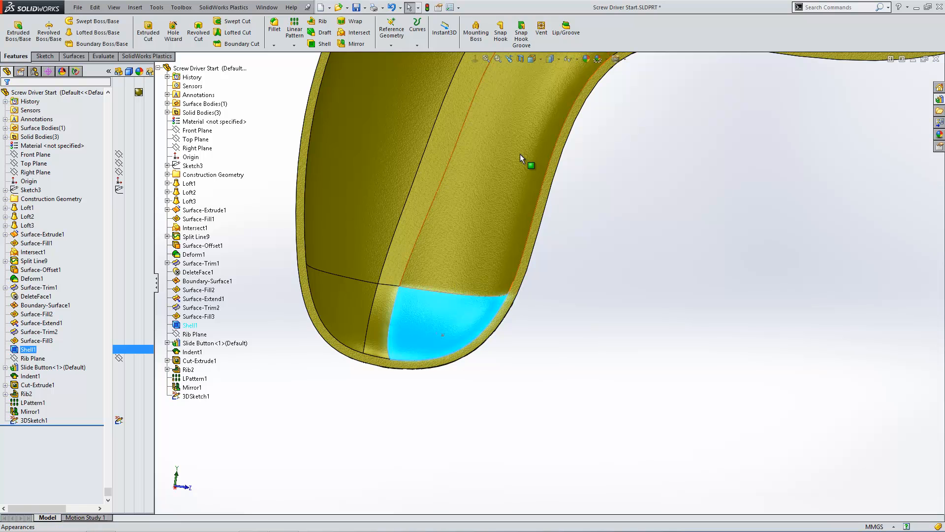
{"action": "left_click", "coordinate": [476, 30]}
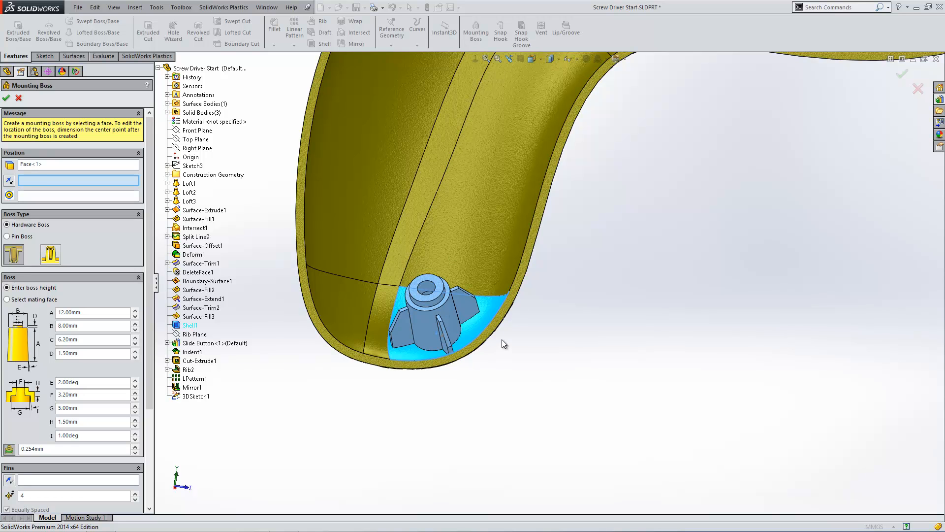
{"action": "left_click", "coordinate": [18, 98]}
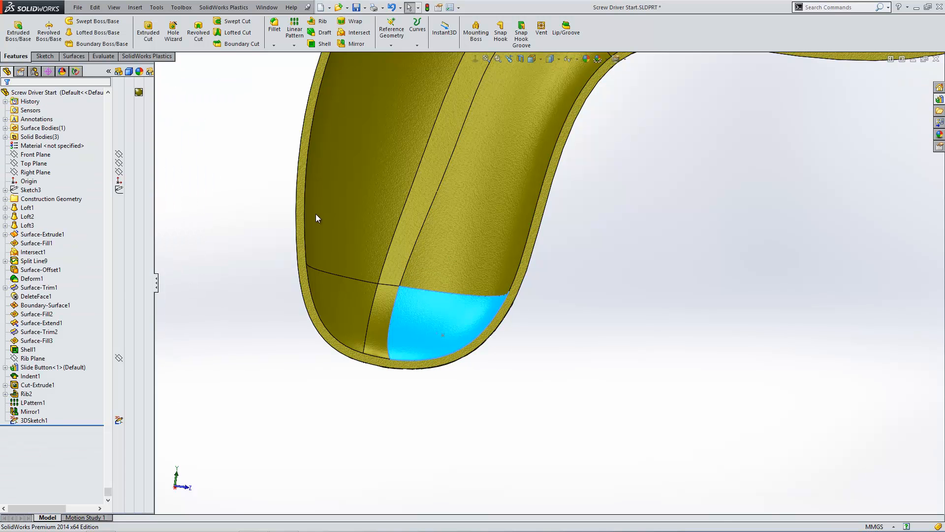
{"action": "left_click", "coordinate": [529, 353]}
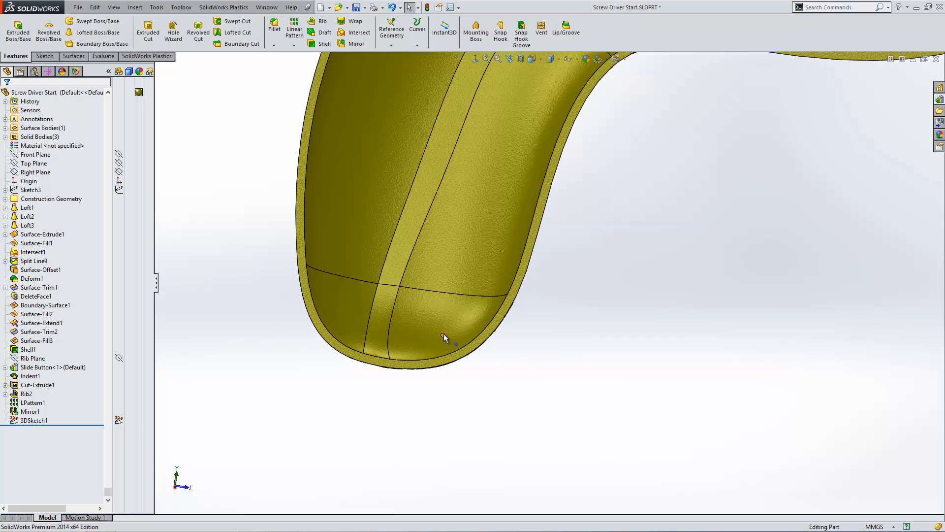
Start a mounting boss at the 3D sketch point in the handle's end, with the Right Plane setting its direction.
{"action": "left_click", "coordinate": [443, 334]}
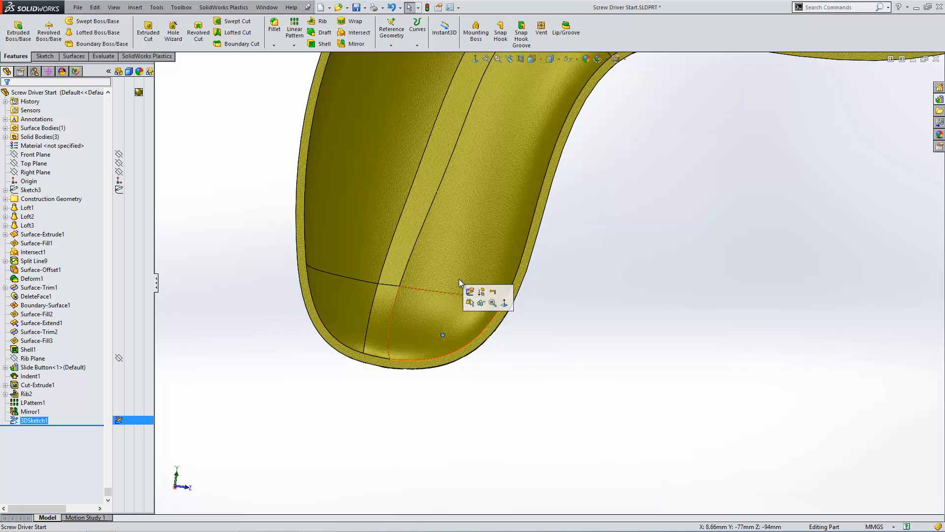
{"action": "left_click", "coordinate": [476, 38]}
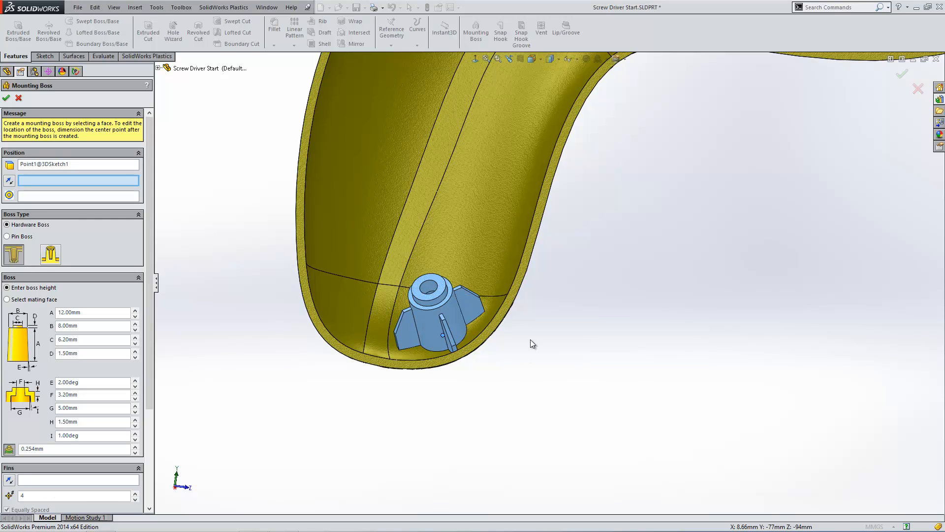
{"action": "left_click", "coordinate": [159, 68]}
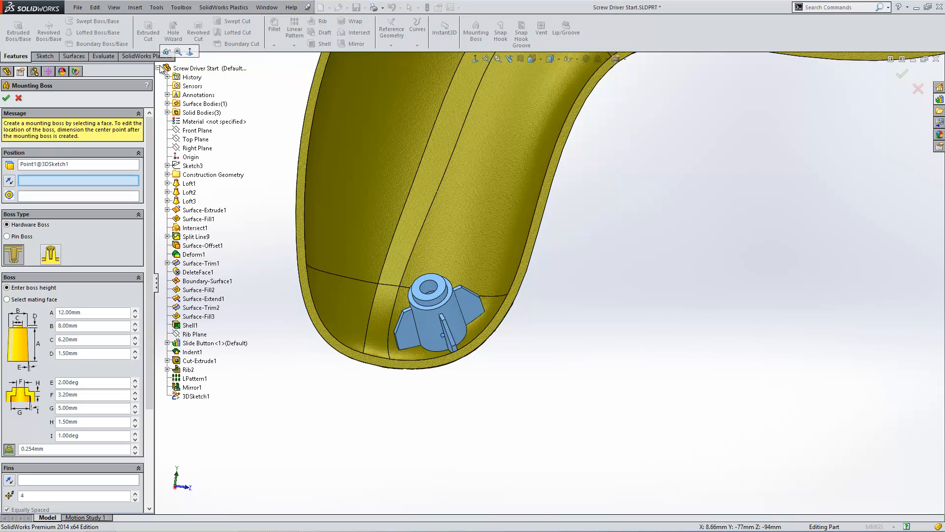
{"action": "left_click", "coordinate": [189, 148]}
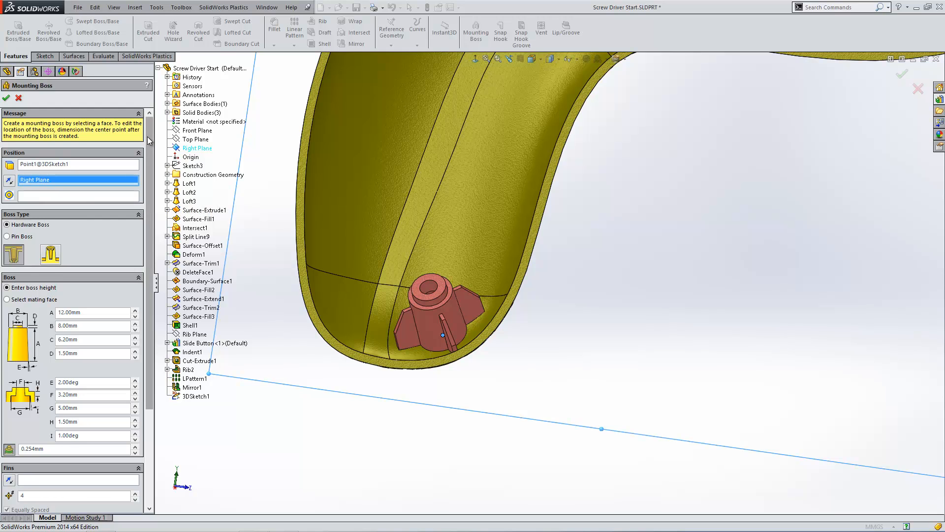
Load the Head Hardware.sldfvt favorite into the mounting boss settings.
{"action": "scroll", "coordinate": [139, 206], "scroll_direction": "down", "scroll_amount": 3}
{"action": "left_click_drag", "start_coordinate": [138, 201], "coordinate": [137, 208]}
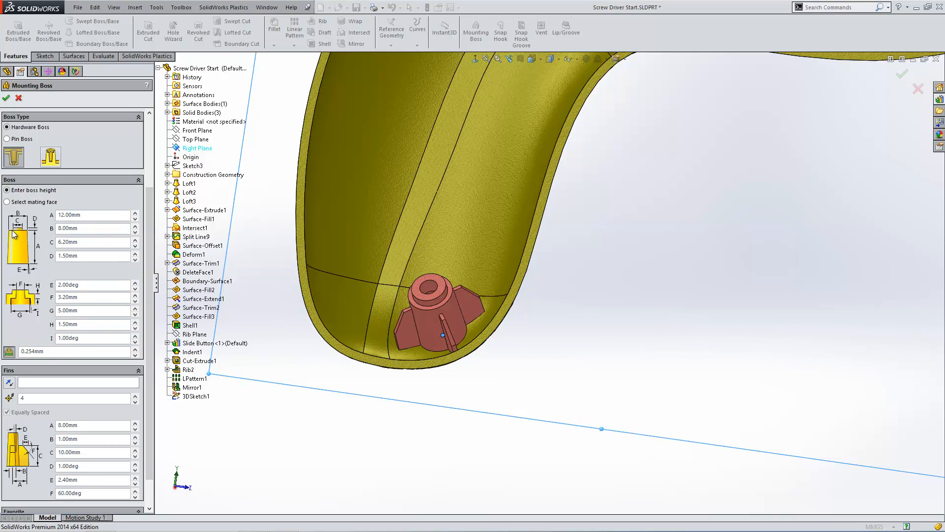
{"action": "left_click_drag", "start_coordinate": [150, 209], "coordinate": [149, 234]}
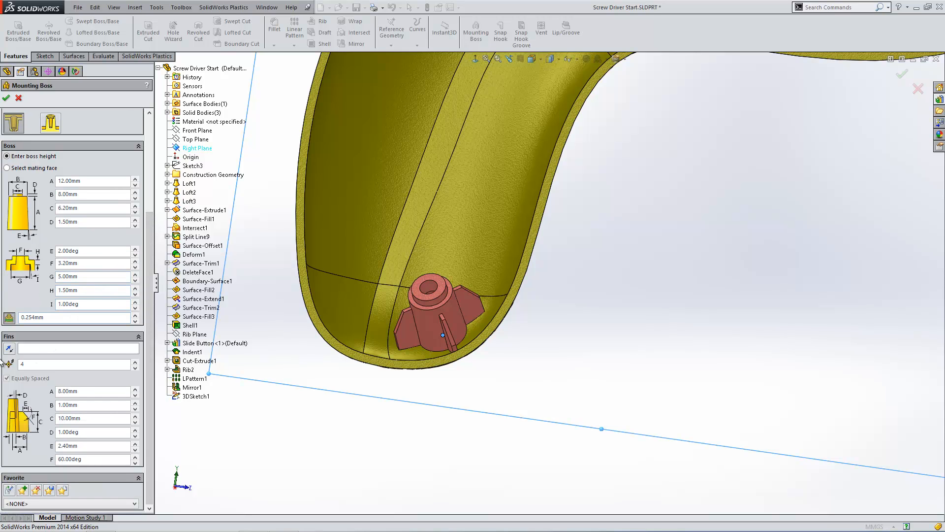
{"action": "left_click", "coordinate": [22, 363]}
{"action": "type", "text": "4"}
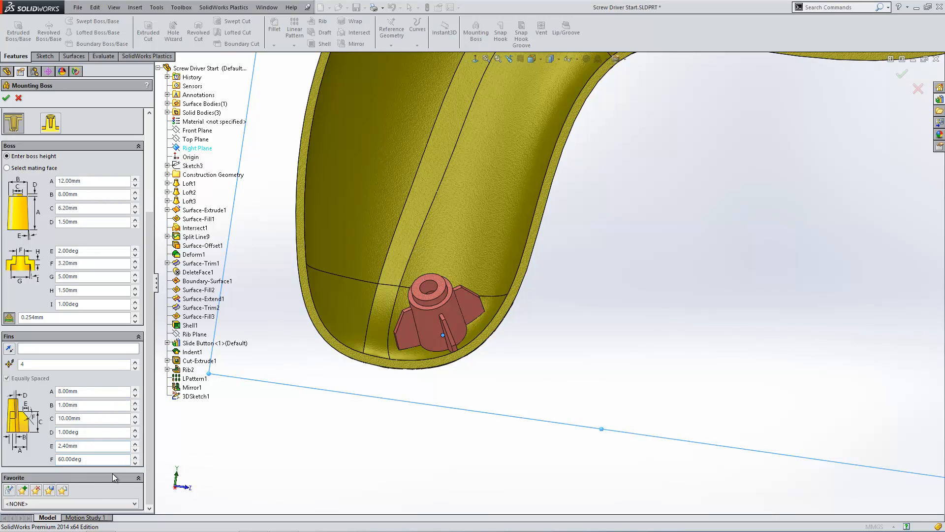
{"action": "left_click", "coordinate": [64, 490]}
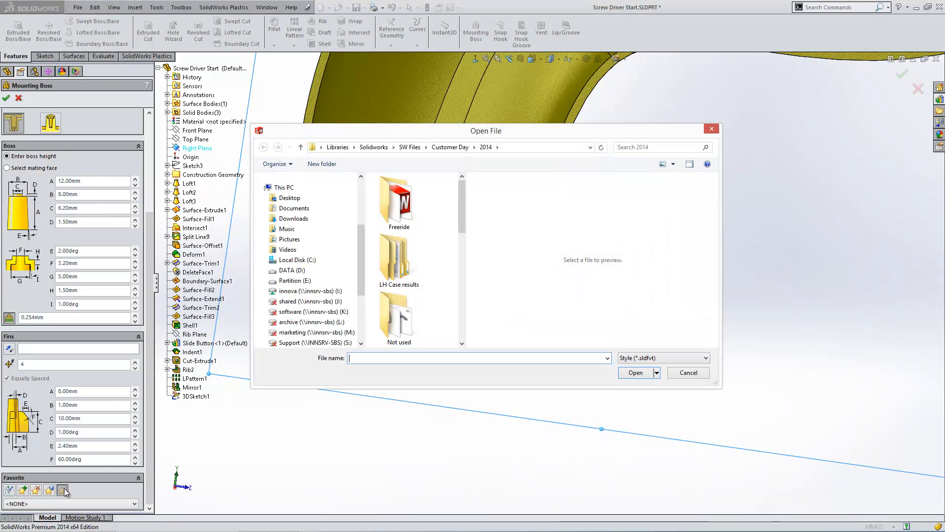
{"action": "left_click_drag", "start_coordinate": [462, 191], "coordinate": [472, 306]}
{"action": "left_click", "coordinate": [397, 309]}
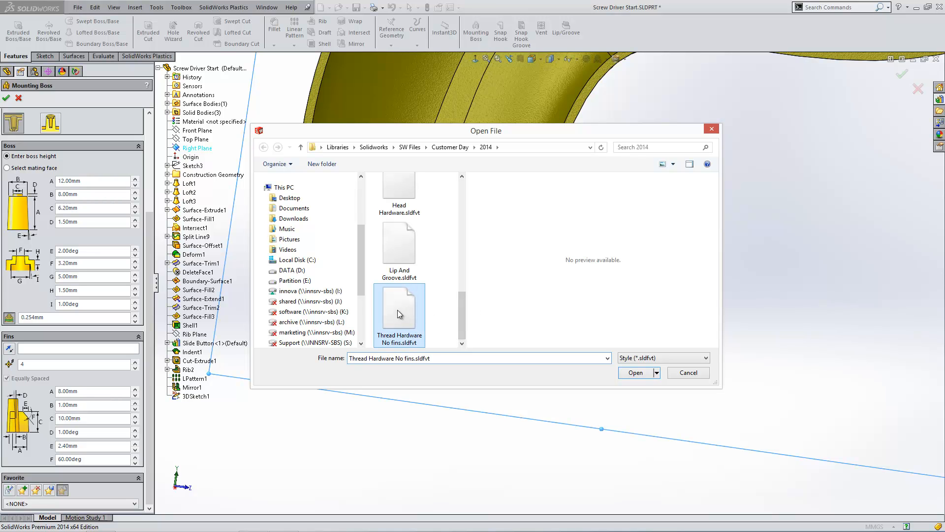
{"action": "left_click", "coordinate": [399, 200]}
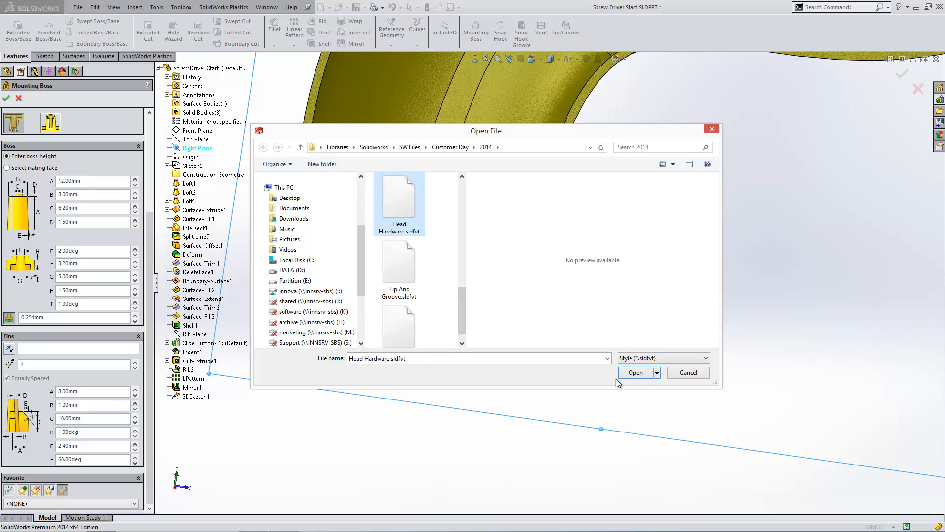
{"action": "left_click", "coordinate": [635, 373]}
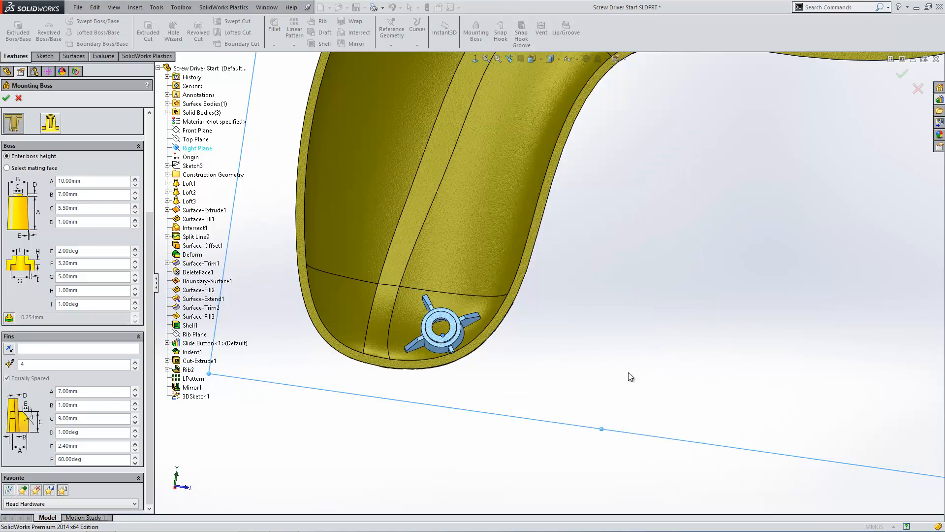
Orient the boss fins by the Front Plane and complete the hardware mounting boss.
{"action": "scroll", "coordinate": [462, 339], "scroll_direction": "down", "scroll_amount": 5}
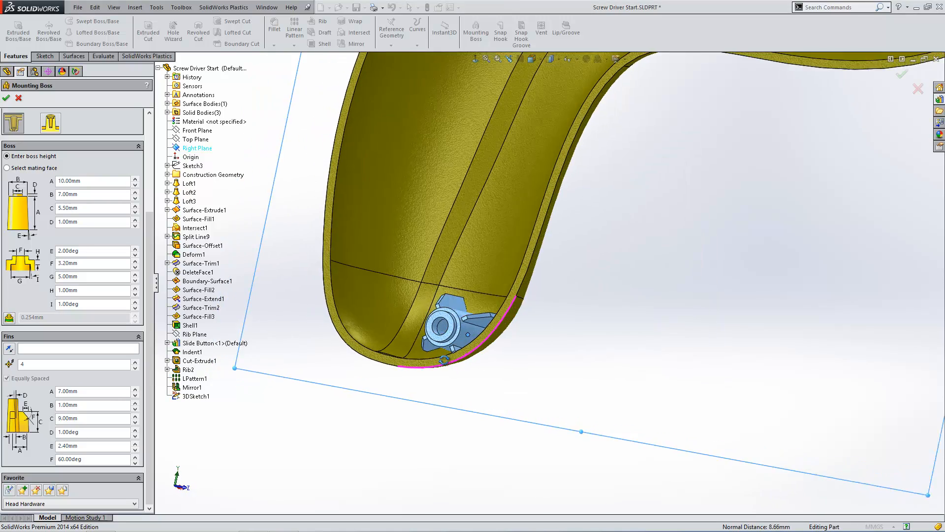
{"action": "middle_click_drag", "start_coordinate": [493, 280], "coordinate": [606, 249]}
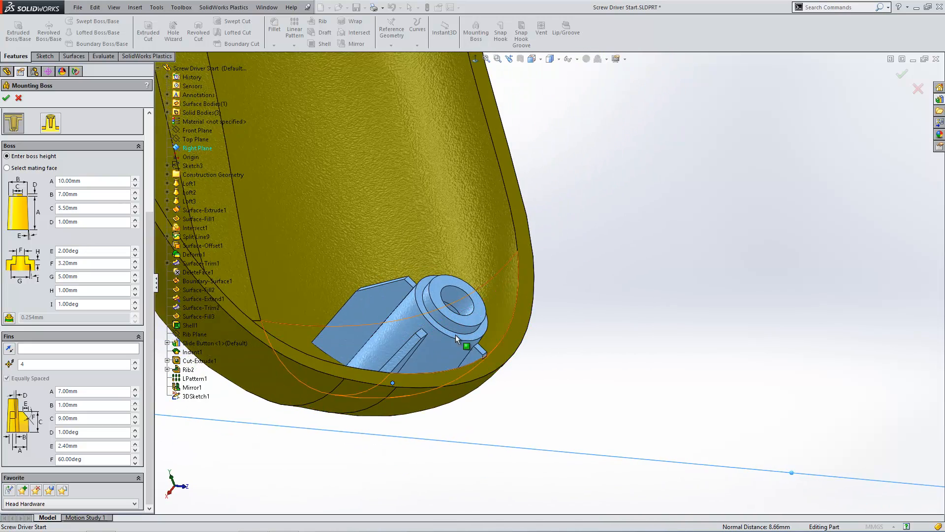
{"action": "middle_click_drag", "start_coordinate": [446, 336], "coordinate": [387, 379]}
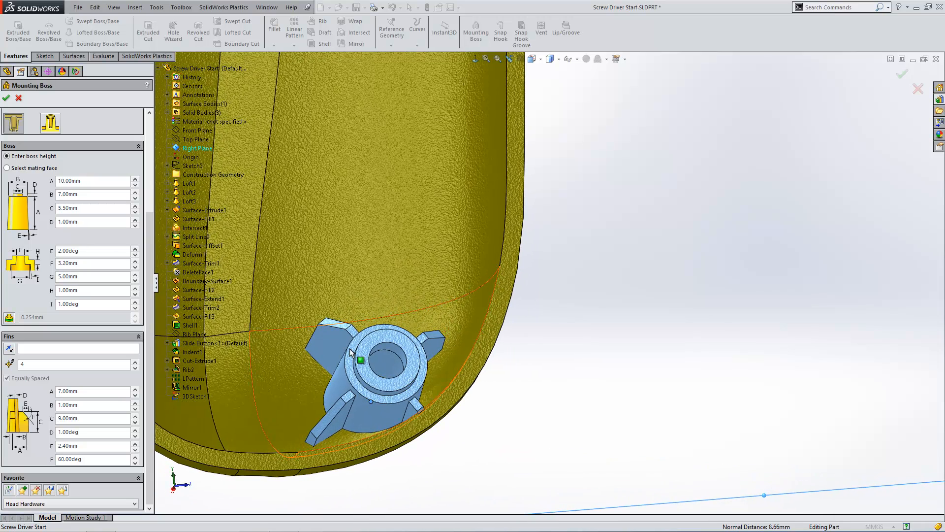
{"action": "left_click", "coordinate": [37, 350]}
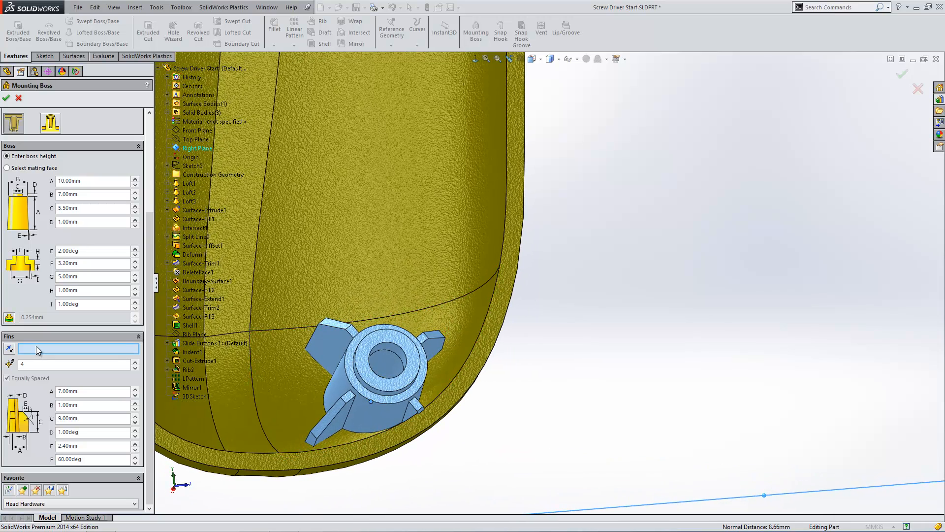
{"action": "left_click", "coordinate": [196, 131]}
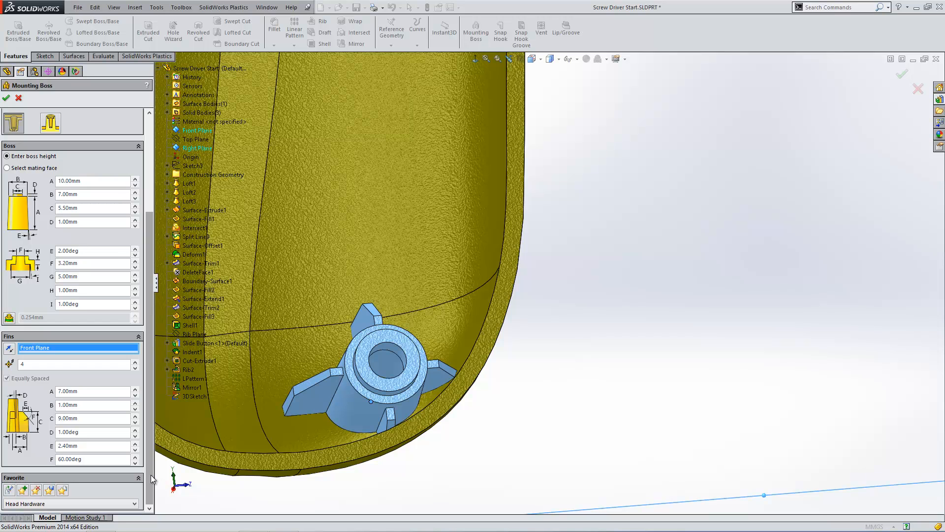
{"action": "scroll", "coordinate": [152, 475], "scroll_direction": "up", "scroll_amount": 5}
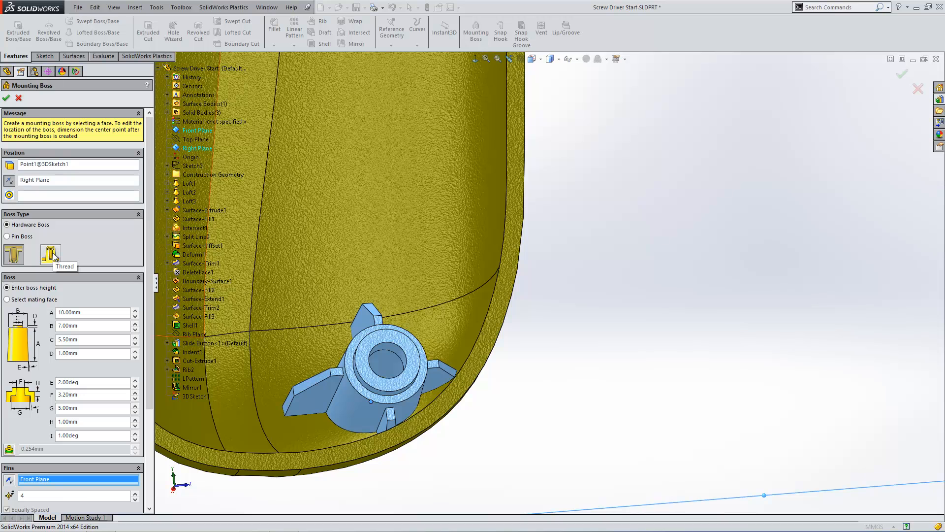
{"action": "left_click", "coordinate": [6, 99]}
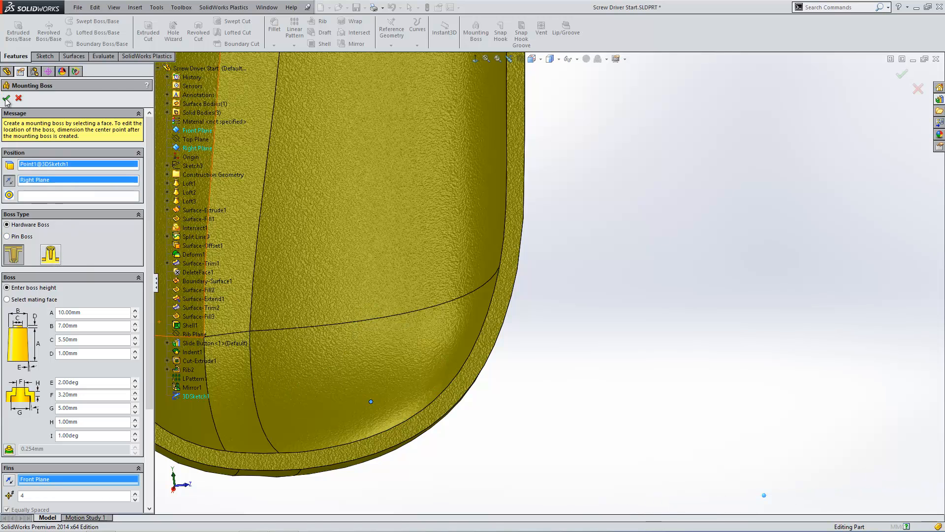
{"action": "middle_click_drag", "start_coordinate": [559, 360], "coordinate": [480, 337]}
{"action": "scroll", "coordinate": [471, 338], "scroll_direction": "down", "scroll_amount": 3}
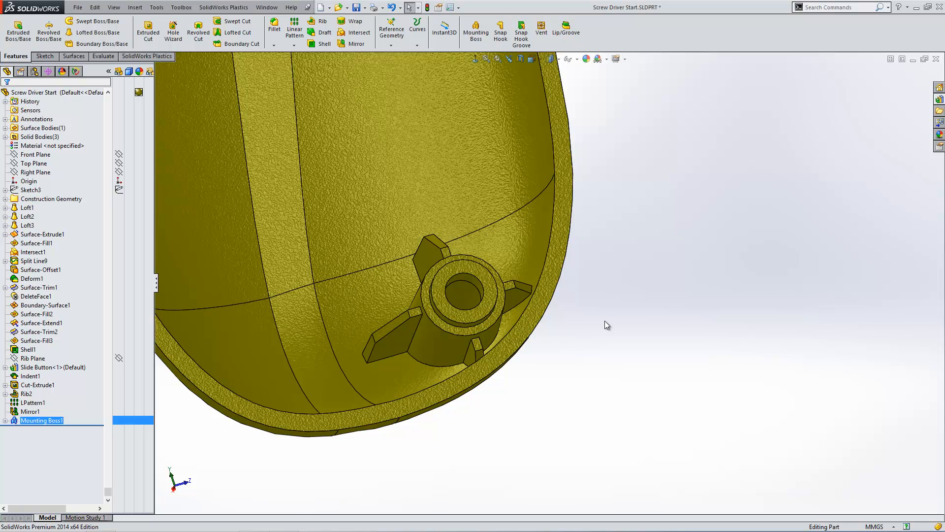
Show the hidden Mirror1 solid body alongside the RH Case.
{"action": "key", "text": "f"}
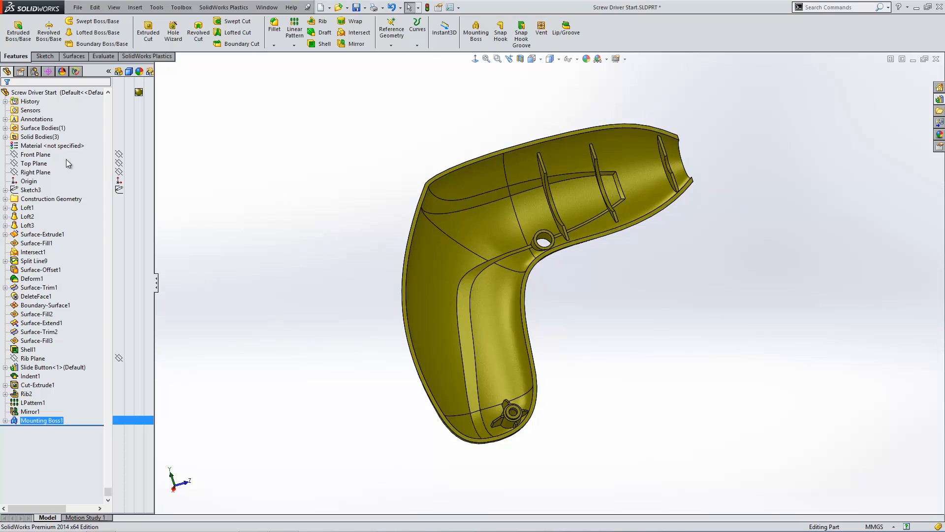
{"action": "left_click", "coordinate": [23, 137]}
{"action": "left_click", "coordinate": [6, 136]}
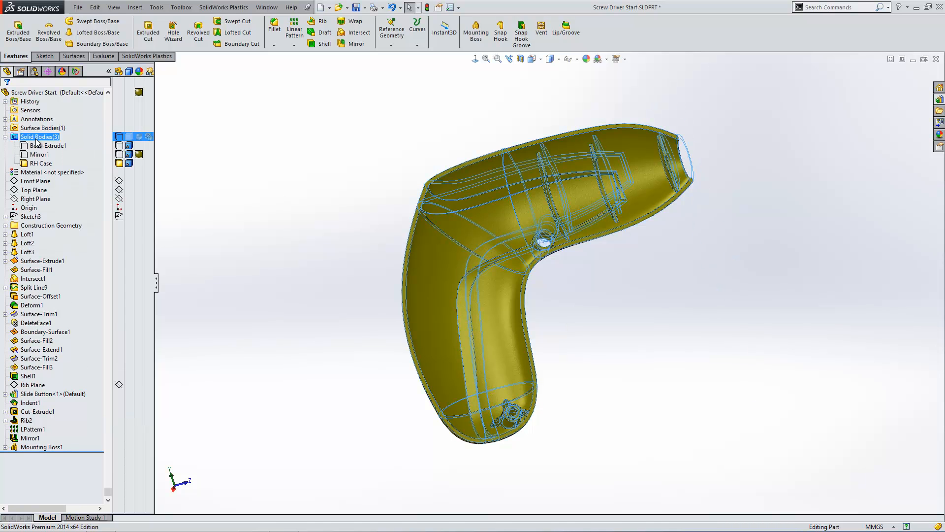
{"action": "left_click", "coordinate": [119, 156]}
{"action": "left_click", "coordinate": [315, 164]}
Section the case parallel to the Rib Plane at an offset of -63 mm, cutting through the boss in the handle's end.
{"action": "middle_click_drag", "start_coordinate": [581, 396], "coordinate": [482, 348]}
{"action": "scroll", "coordinate": [483, 348], "scroll_direction": "down", "scroll_amount": 5}
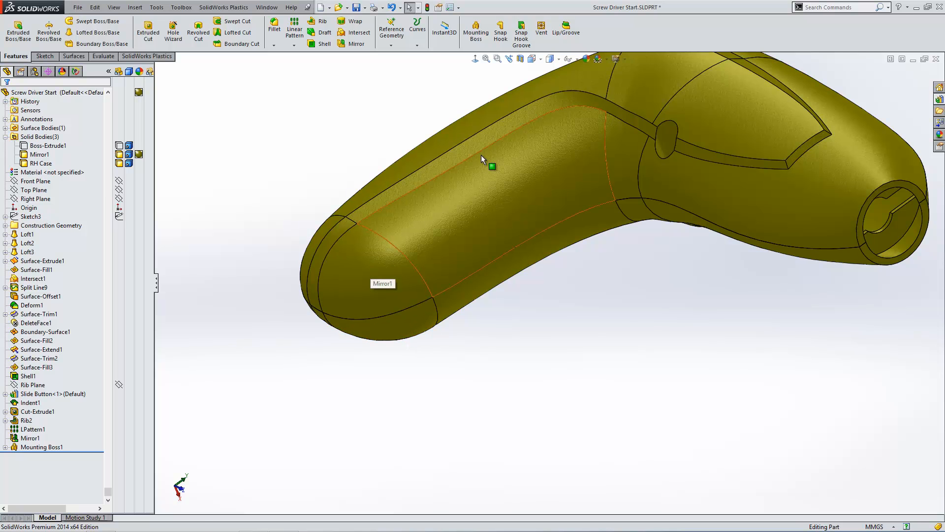
{"action": "left_click", "coordinate": [520, 60]}
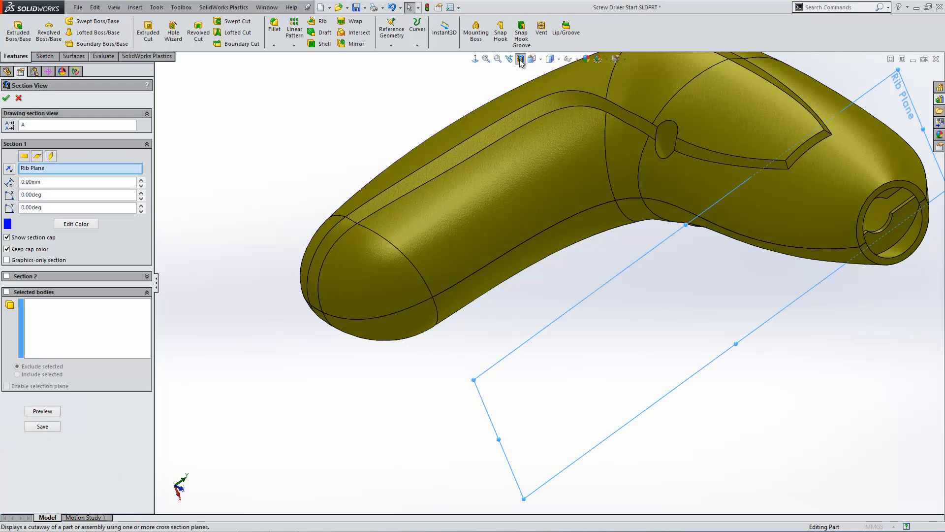
{"action": "left_click_drag", "start_coordinate": [704, 262], "coordinate": [521, 205]}
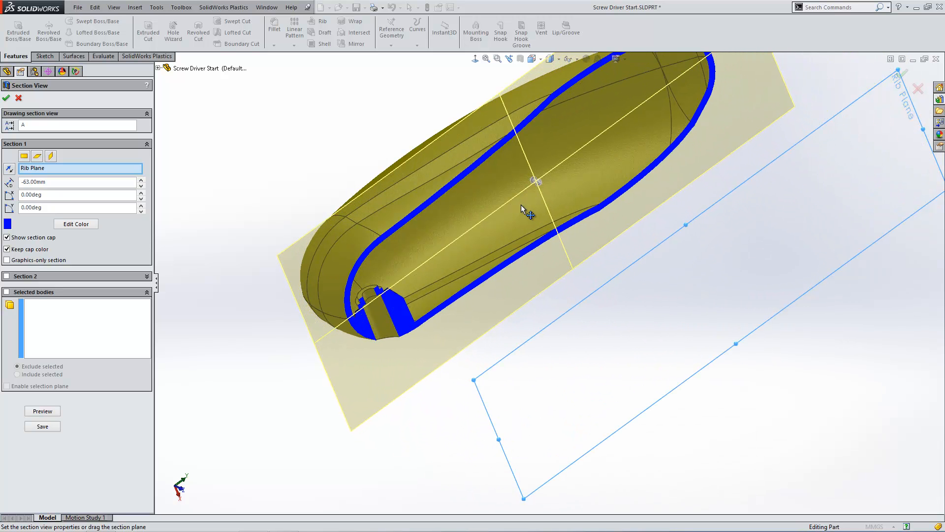
{"action": "left_click", "coordinate": [903, 74]}
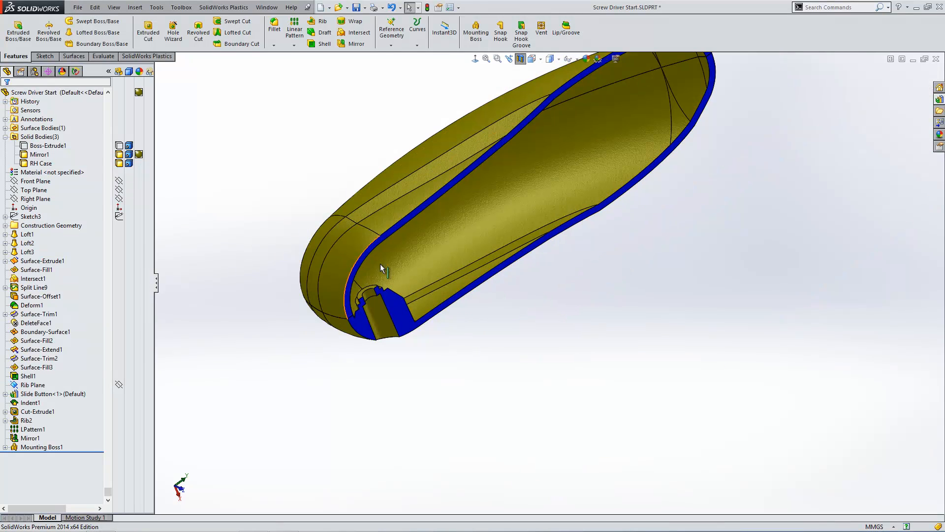
Start a mounting boss on the mirrored half's inner face at the handle's end, with the Right Plane setting its direction.
{"action": "scroll", "coordinate": [416, 342], "scroll_direction": "down", "scroll_amount": 5}
{"action": "scroll", "coordinate": [417, 342], "scroll_direction": "up", "scroll_amount": 5}
{"action": "middle_click_drag", "start_coordinate": [410, 409], "coordinate": [344, 327]}
{"action": "scroll", "coordinate": [343, 322], "scroll_direction": "down", "scroll_amount": 3}
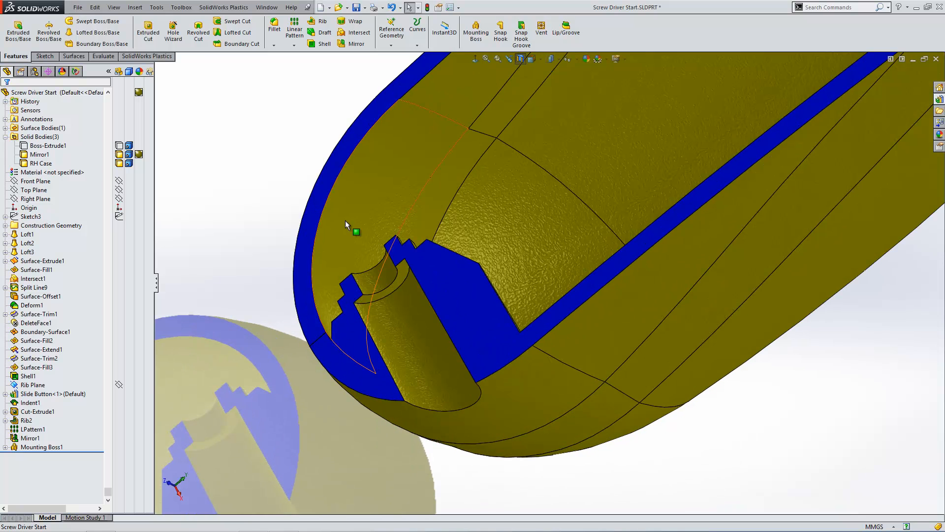
{"action": "left_click", "coordinate": [339, 185]}
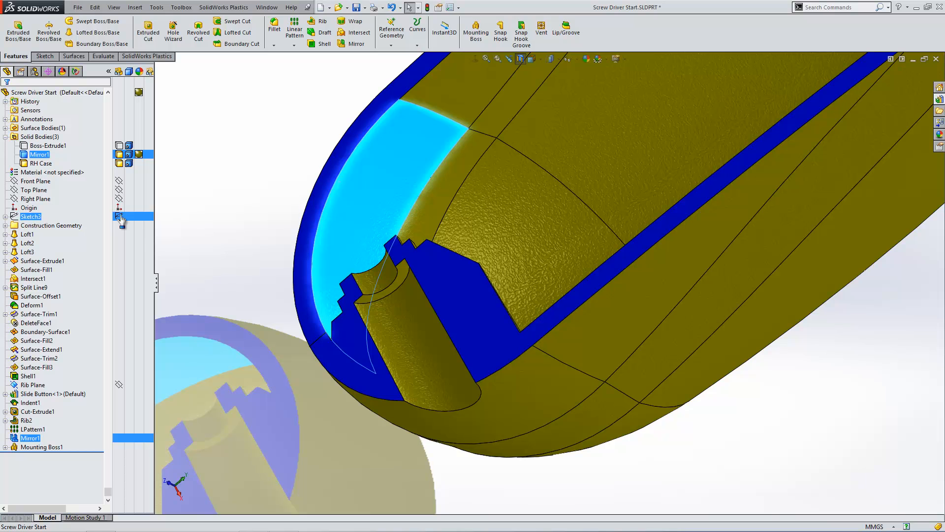
{"action": "left_click", "coordinate": [475, 29]}
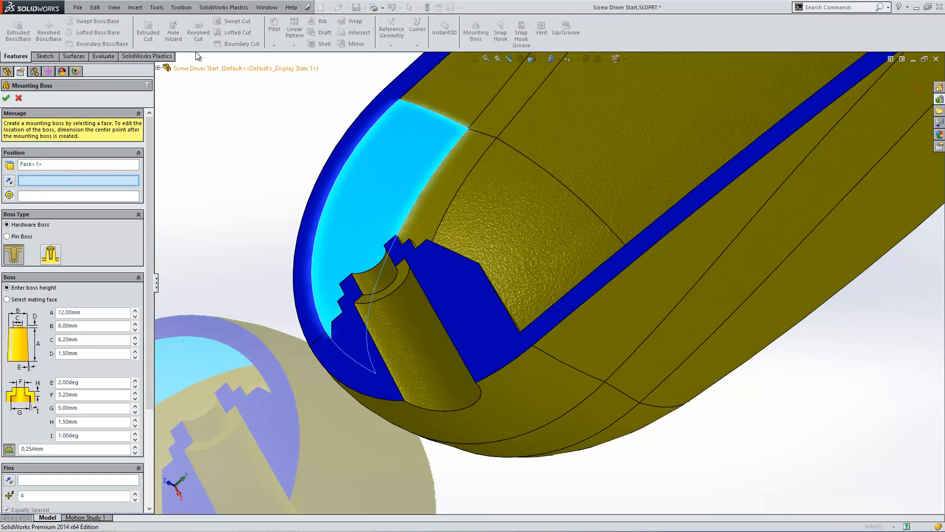
{"action": "left_click", "coordinate": [195, 68]}
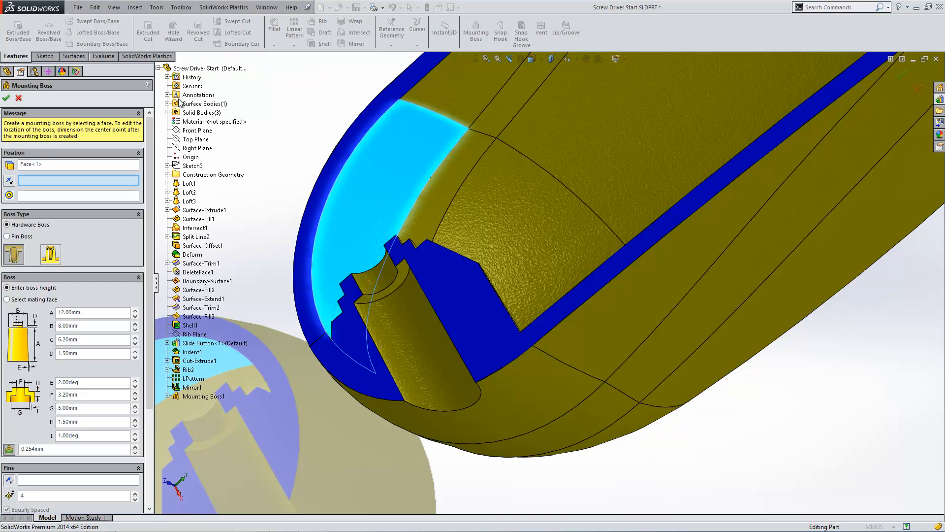
{"action": "left_click", "coordinate": [196, 149]}
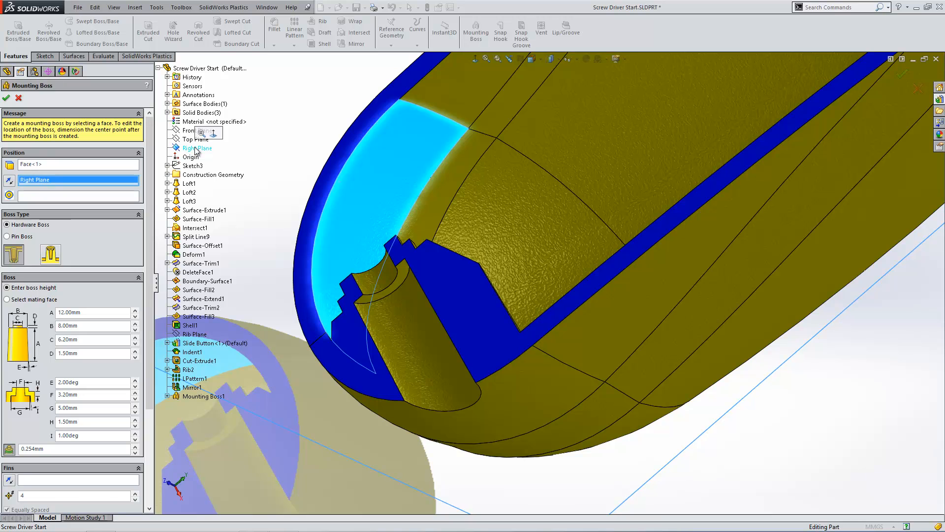
Center the new boss on the existing boss's circular edge and reselect the Right Plane as its direction.
{"action": "left_click", "coordinate": [61, 197]}
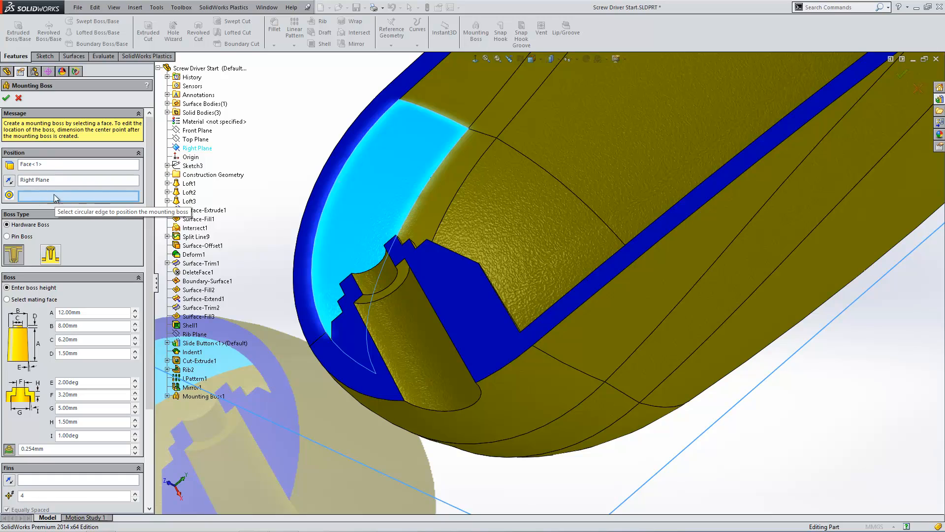
{"action": "middle_click_drag", "start_coordinate": [415, 238], "coordinate": [469, 266]}
{"action": "scroll", "coordinate": [470, 268], "scroll_direction": "down", "scroll_amount": 3}
{"action": "scroll", "coordinate": [553, 257], "scroll_direction": "up", "scroll_amount": 3}
{"action": "middle_click_drag", "start_coordinate": [553, 272], "coordinate": [325, 195]}
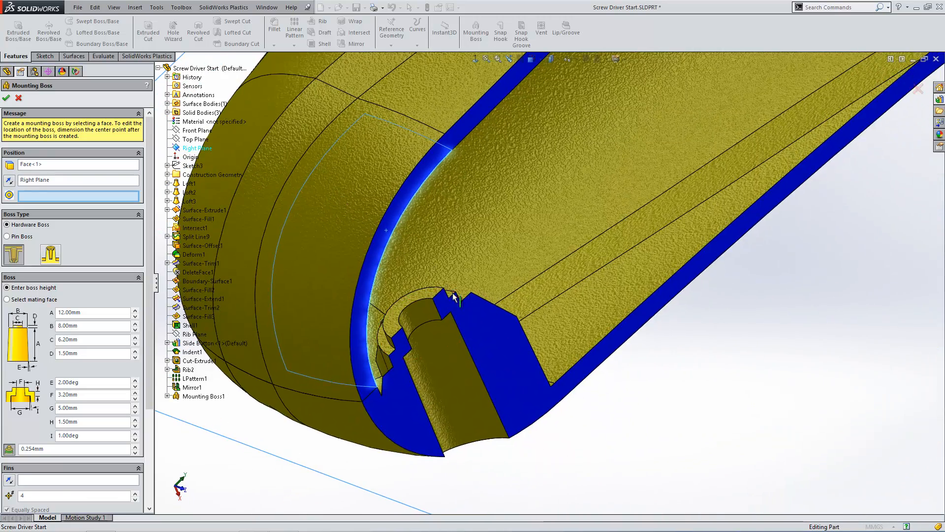
{"action": "left_click", "coordinate": [453, 292]}
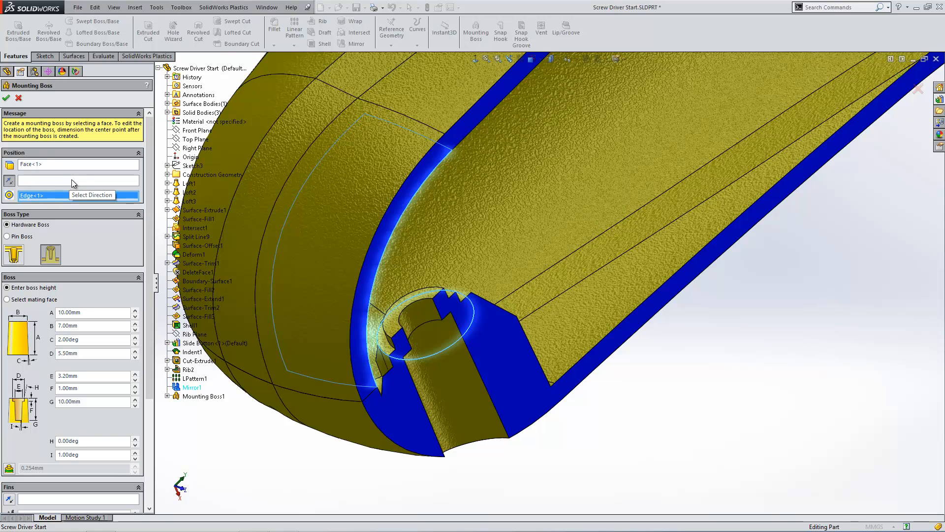
{"action": "left_click", "coordinate": [61, 181]}
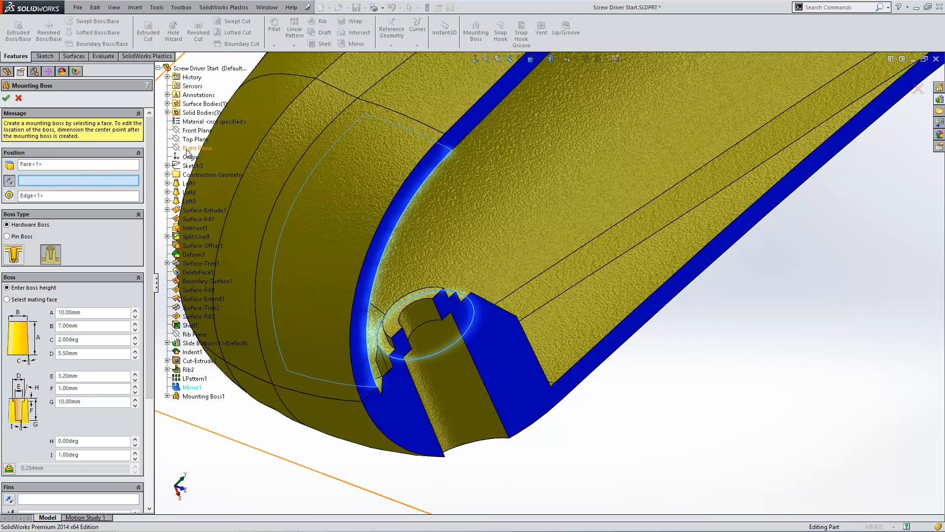
{"action": "left_click", "coordinate": [189, 148]}
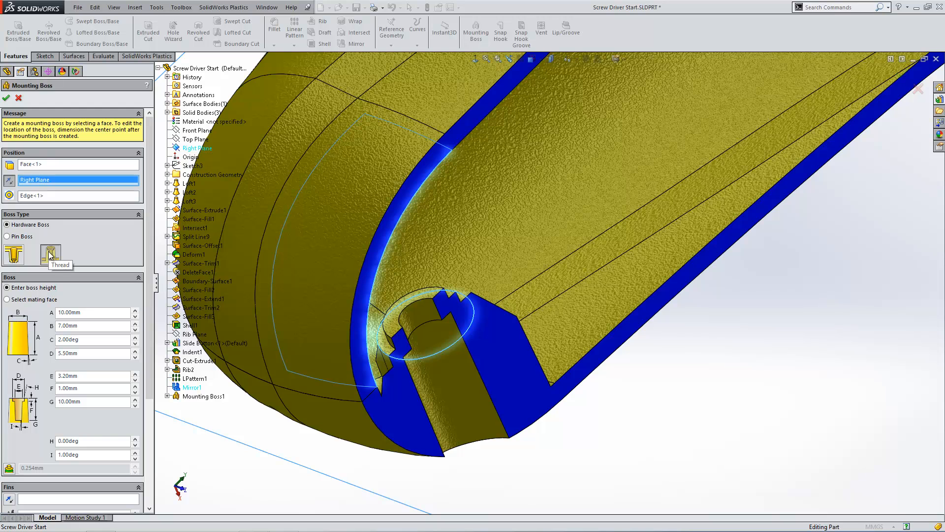
Load the Thread Hardware No fins.sldfvt favorite into the mounting boss settings.
{"action": "left_click_drag", "start_coordinate": [146, 205], "coordinate": [144, 316]}
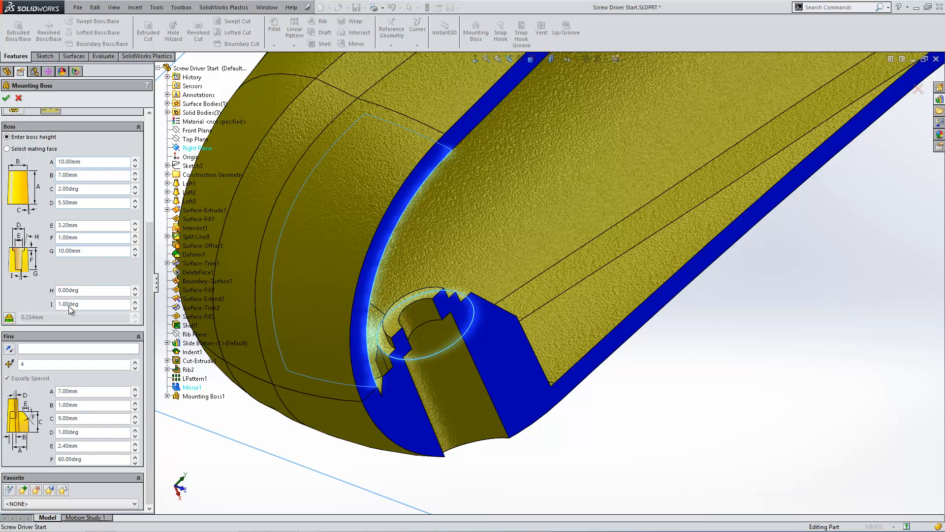
{"action": "left_click", "coordinate": [63, 490]}
{"action": "left_click_drag", "start_coordinate": [462, 204], "coordinate": [457, 307]}
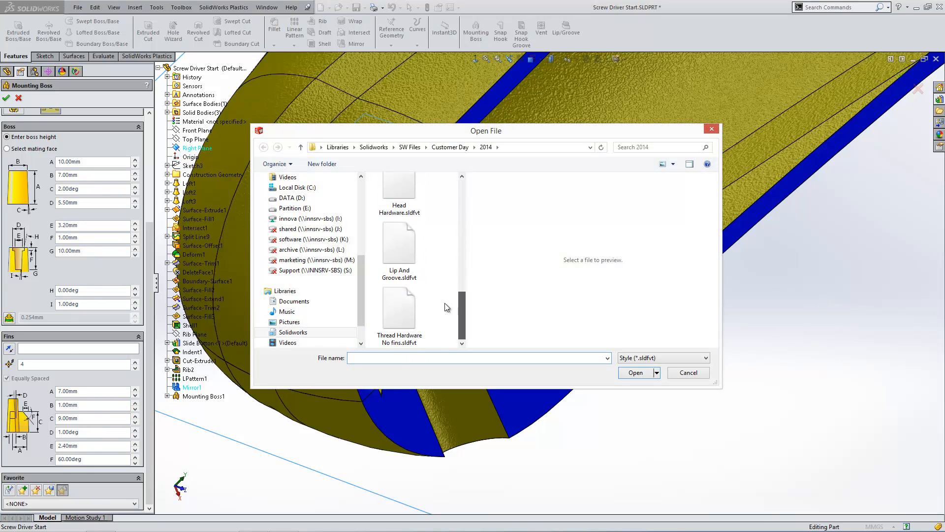
{"action": "left_click", "coordinate": [403, 307]}
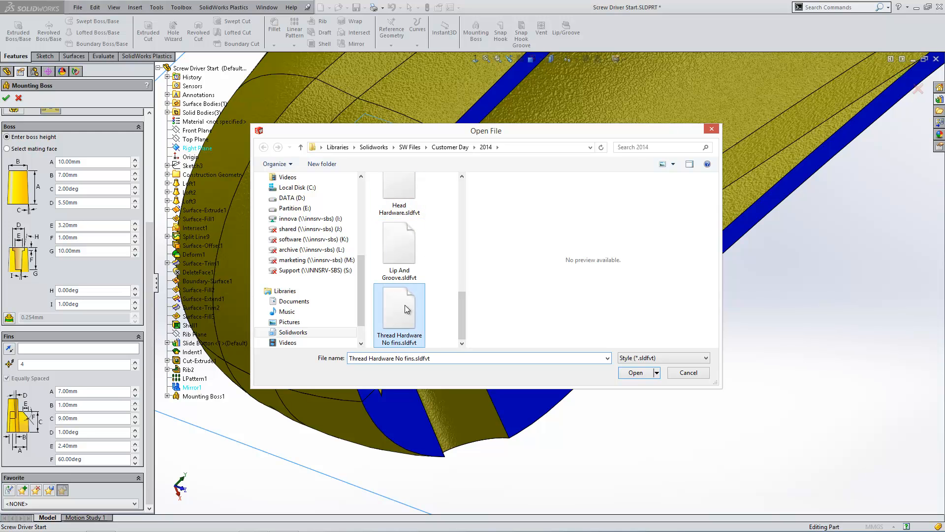
{"action": "left_click", "coordinate": [635, 373]}
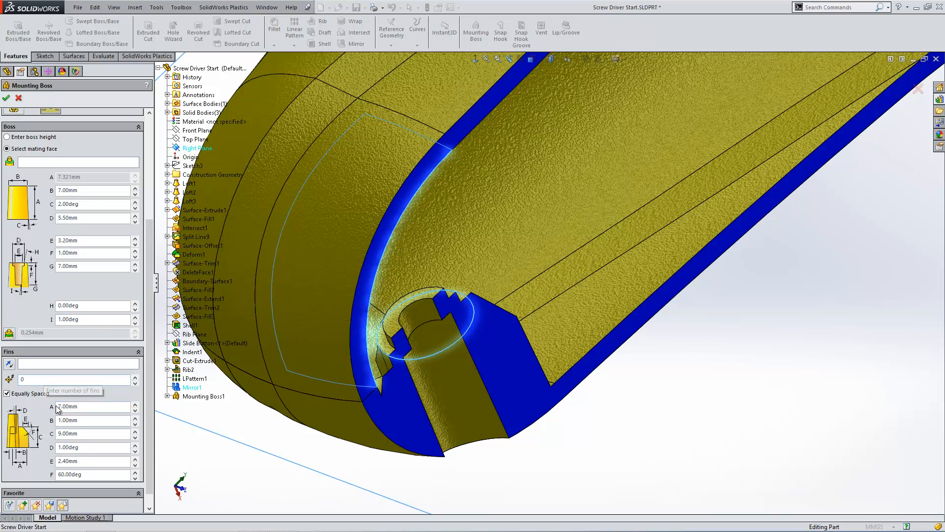
Set the boss height by choosing the recessed top face of the existing boss as the mating face.
{"action": "left_click_drag", "start_coordinate": [152, 277], "coordinate": [152, 172]}
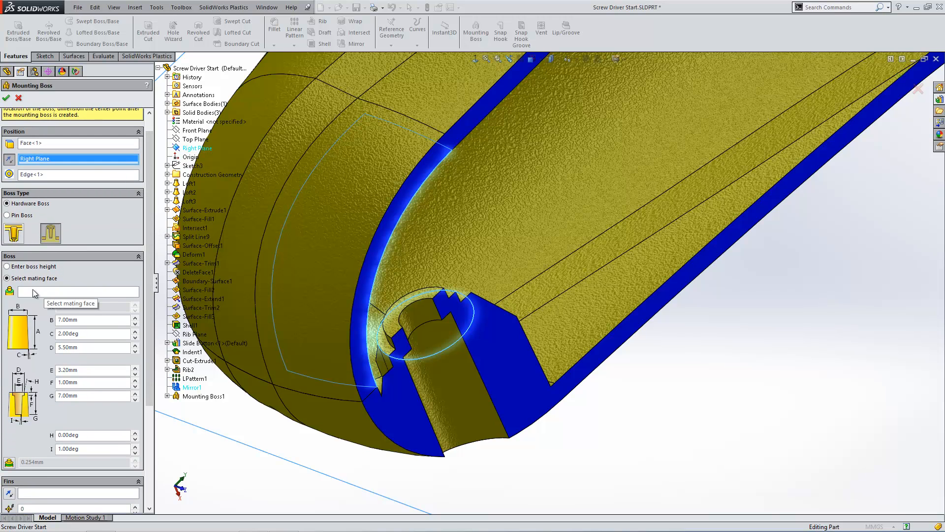
{"action": "left_click", "coordinate": [57, 292]}
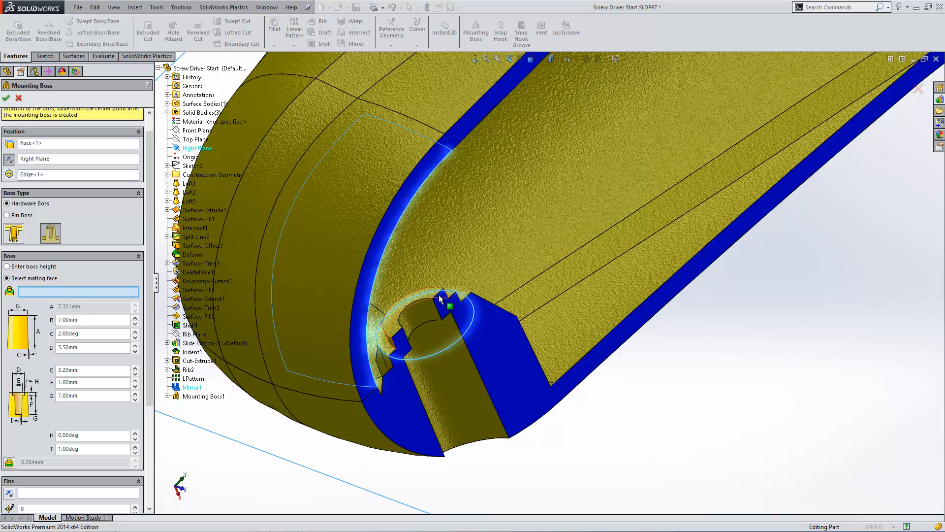
{"action": "scroll", "coordinate": [458, 302], "scroll_direction": "down", "scroll_amount": 3}
{"action": "scroll", "coordinate": [457, 302], "scroll_direction": "down", "scroll_amount": 2}
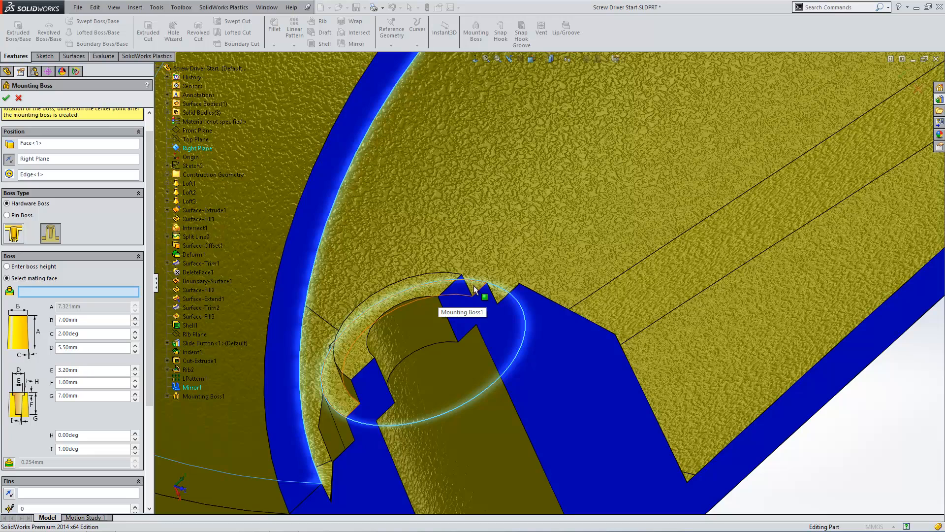
{"action": "left_click", "coordinate": [474, 289]}
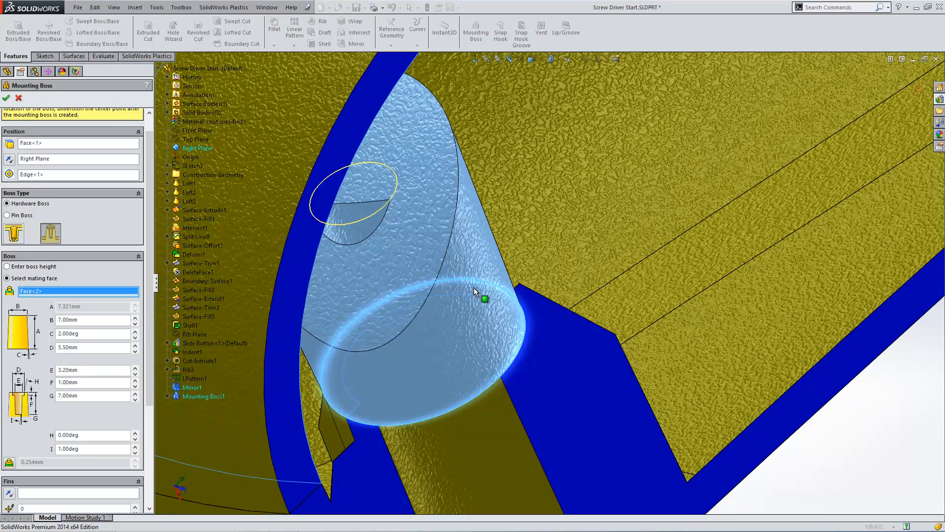
{"action": "scroll", "coordinate": [474, 287], "scroll_direction": "up", "scroll_amount": 5}
{"action": "middle_click_drag", "start_coordinate": [474, 287], "coordinate": [399, 265]}
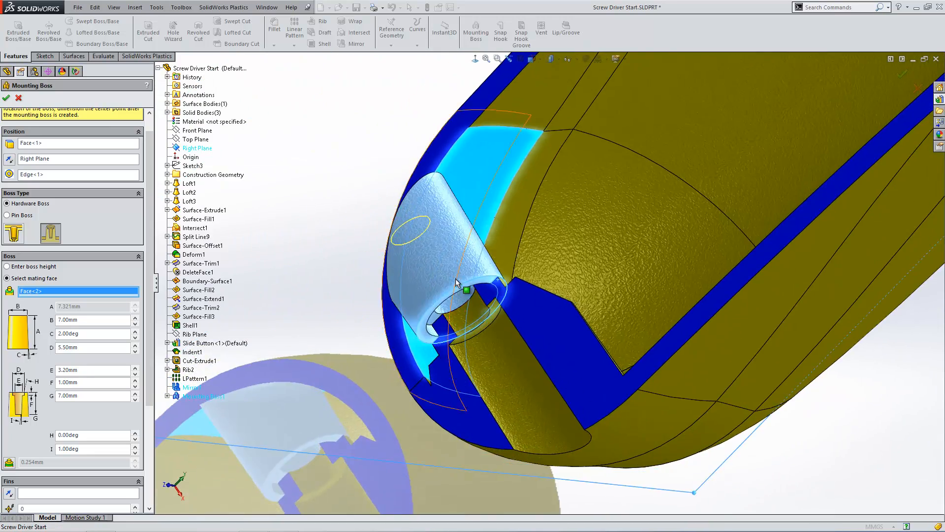
{"action": "scroll", "coordinate": [480, 308], "scroll_direction": "down", "scroll_amount": 3}
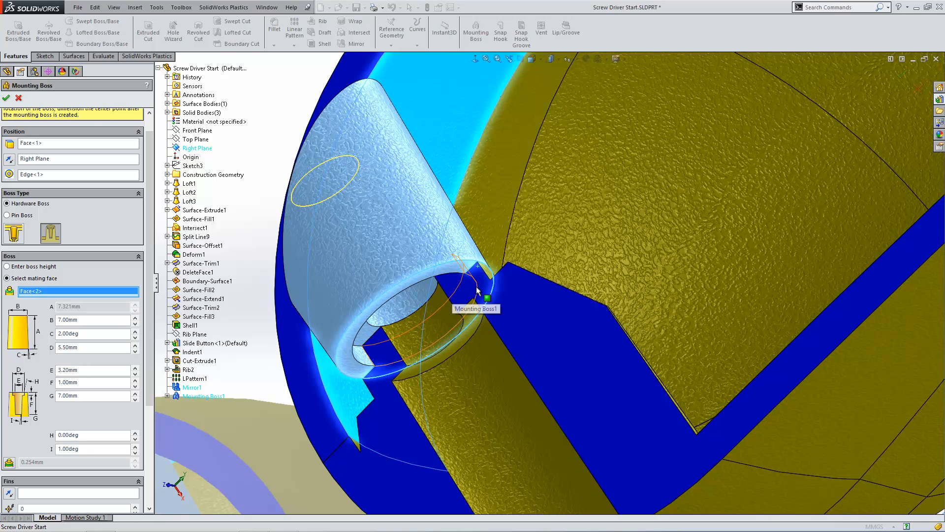
{"action": "middle_click_drag", "start_coordinate": [479, 289], "coordinate": [457, 294]}
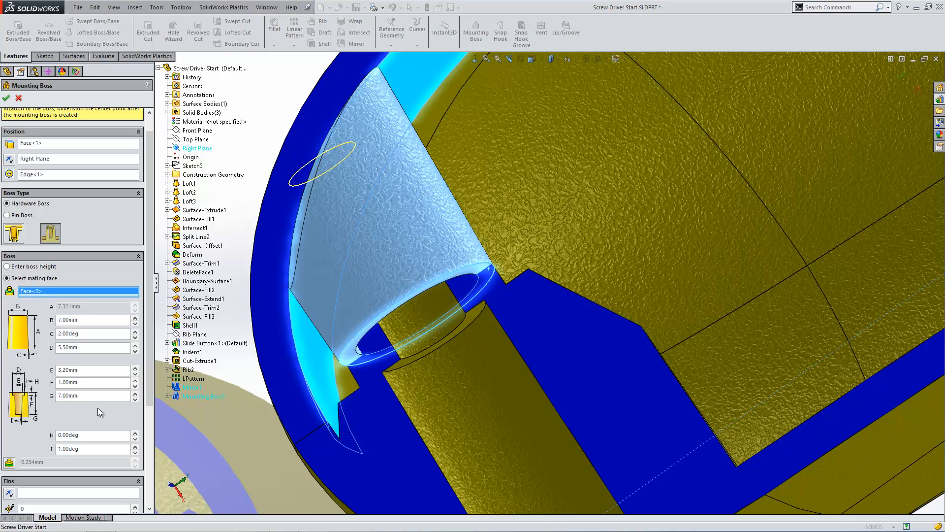
Enable the 0.254 mm clearance against the mating face and complete the threaded hardware boss.
{"action": "left_click", "coordinate": [9, 463]}
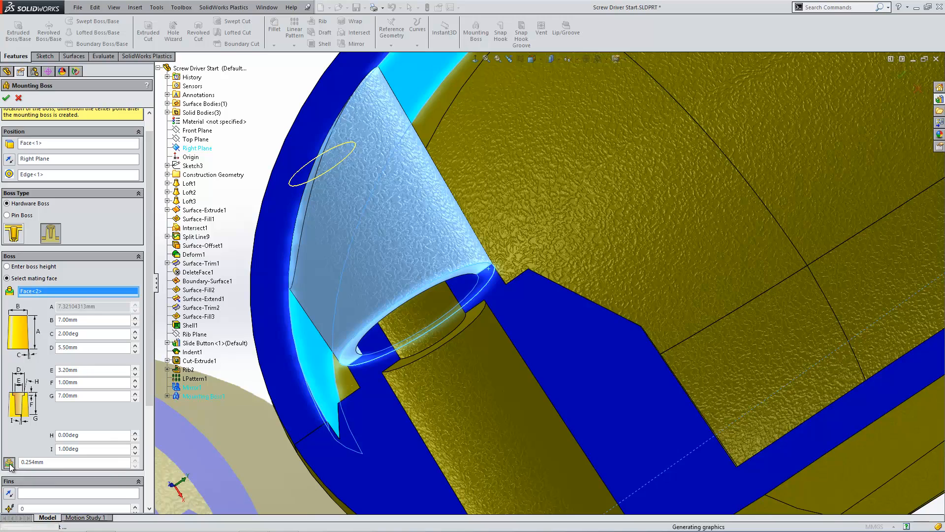
{"action": "middle_click_drag", "start_coordinate": [492, 297], "coordinate": [502, 320]}
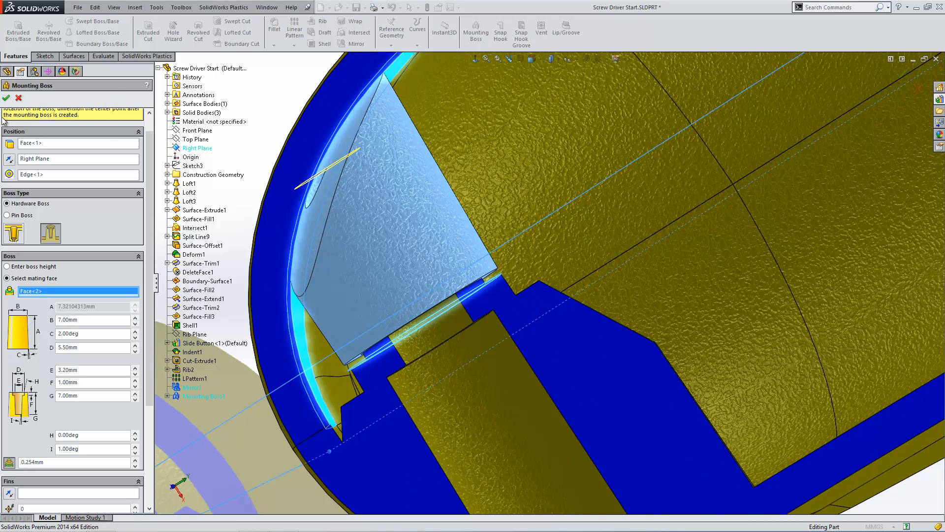
{"action": "left_click", "coordinate": [7, 98]}
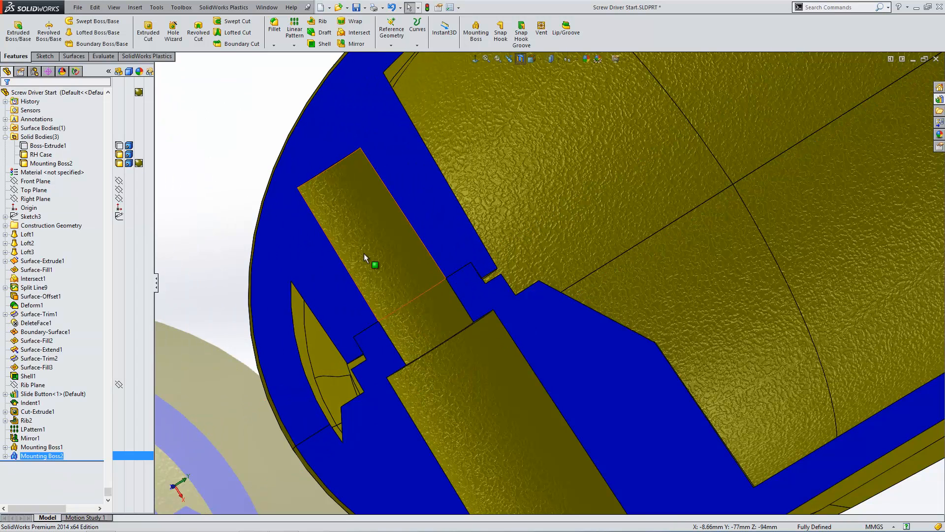
Turn off the section view and orient the whole case to the Right view.
{"action": "scroll", "coordinate": [435, 291], "scroll_direction": "up", "scroll_amount": 1}
{"action": "scroll", "coordinate": [435, 292], "scroll_direction": "up", "scroll_amount": 2}
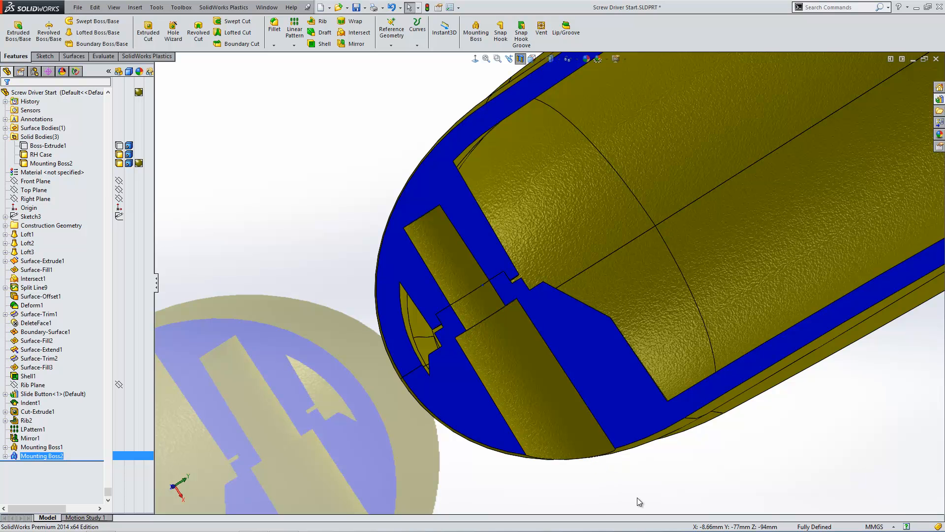
{"action": "left_click", "coordinate": [520, 59]}
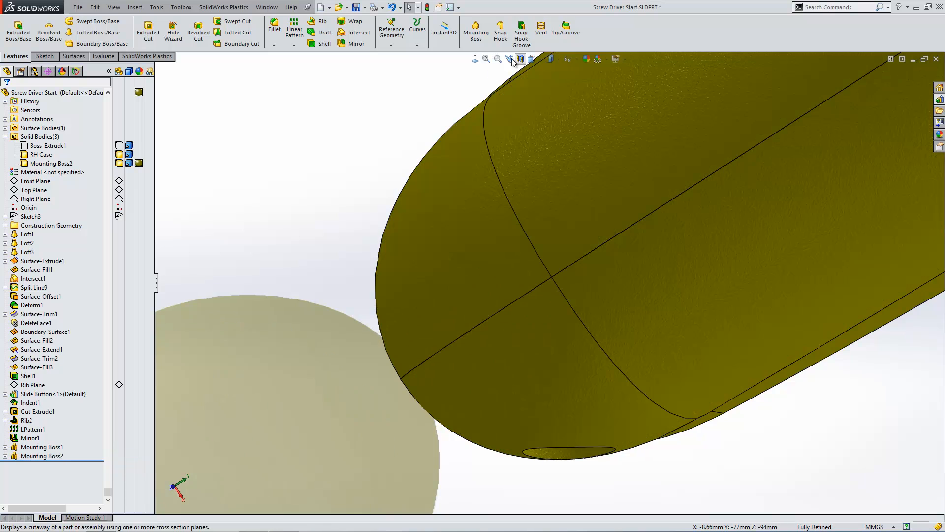
{"action": "right_click_drag", "start_coordinate": [339, 176], "coordinate": [368, 166]}
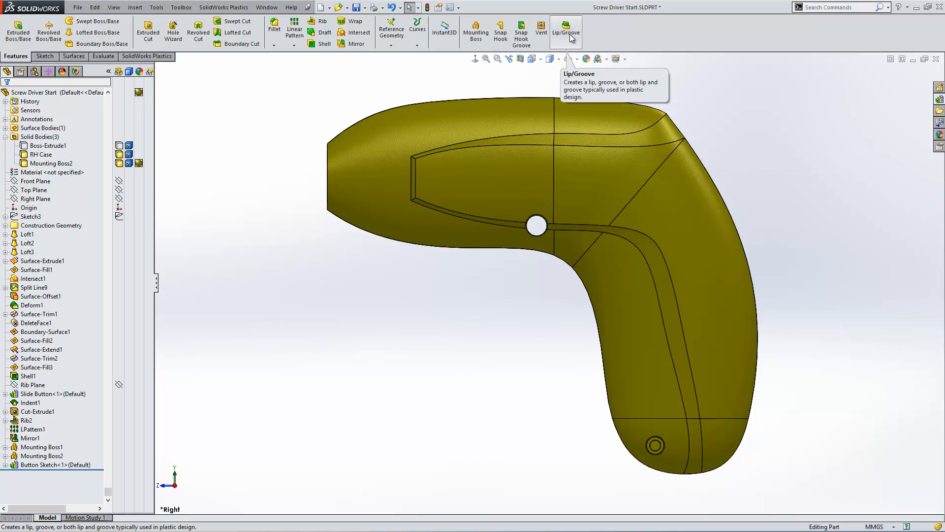
Start a Lip/Groove feature with the Mounting Boss2 body as groove, RH Case as lip, and the Right Plane as direction reference.
{"action": "middle_click_drag", "start_coordinate": [479, 164], "coordinate": [679, 190]}
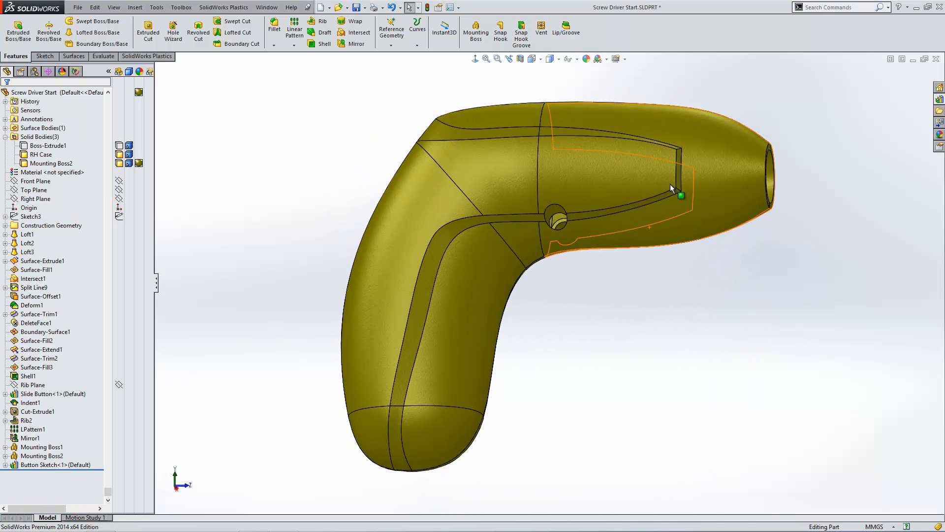
{"action": "left_click", "coordinate": [572, 37]}
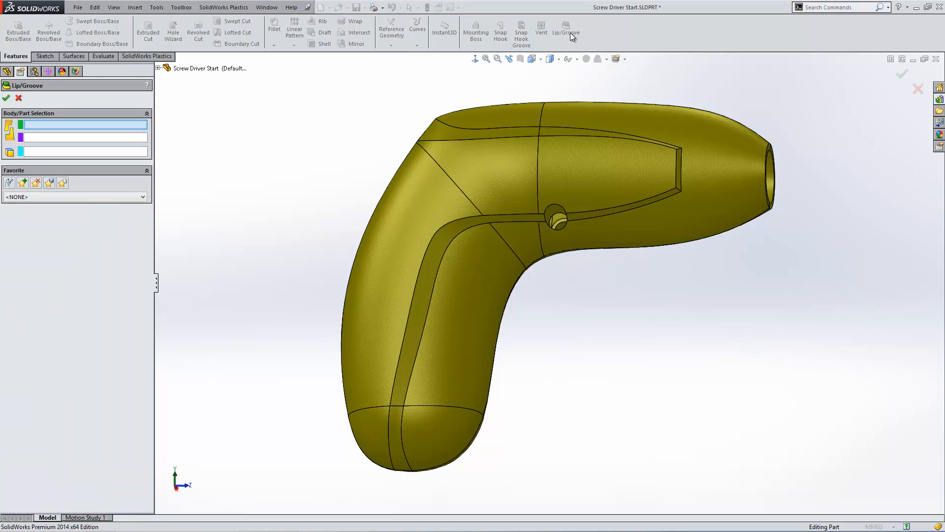
{"action": "left_click", "coordinate": [581, 167]}
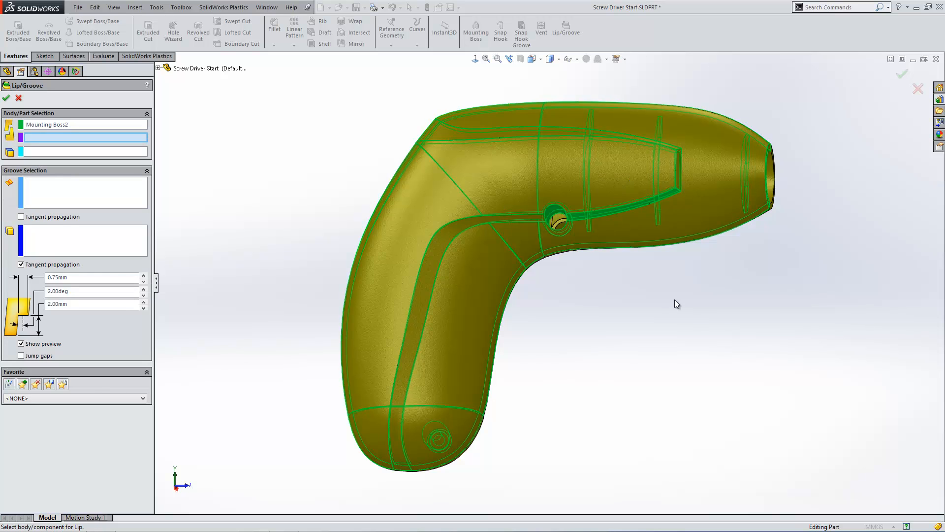
{"action": "middle_click_drag", "start_coordinate": [675, 299], "coordinate": [609, 192]}
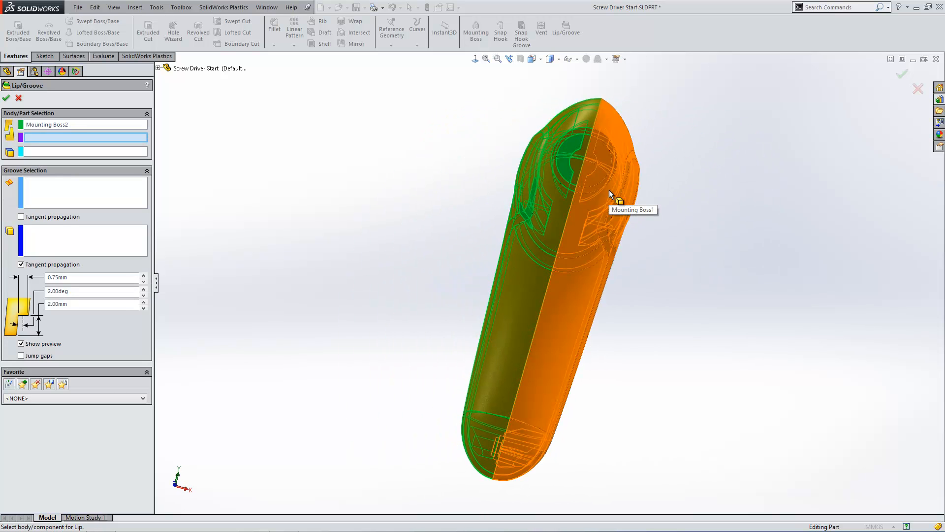
{"action": "left_click", "coordinate": [609, 191]}
{"action": "middle_click_drag", "start_coordinate": [611, 287], "coordinate": [680, 301]}
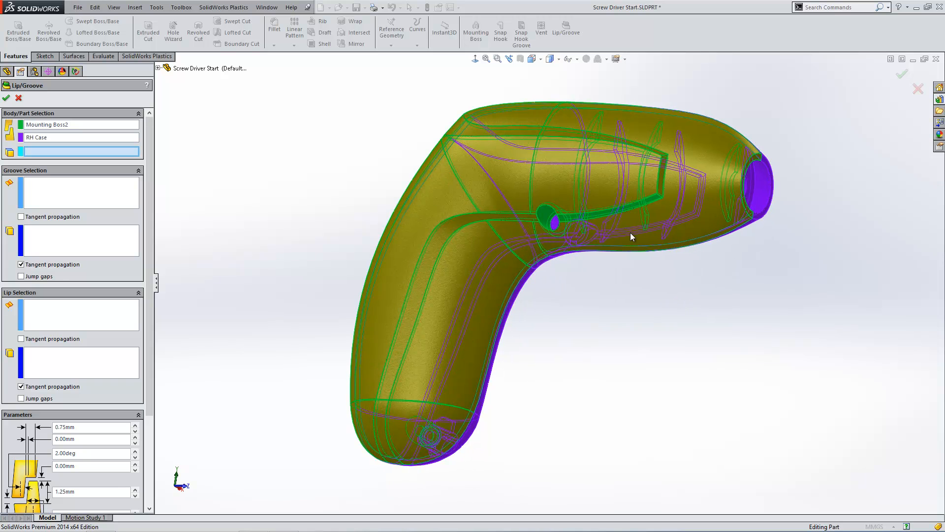
{"action": "left_click", "coordinate": [158, 68]}
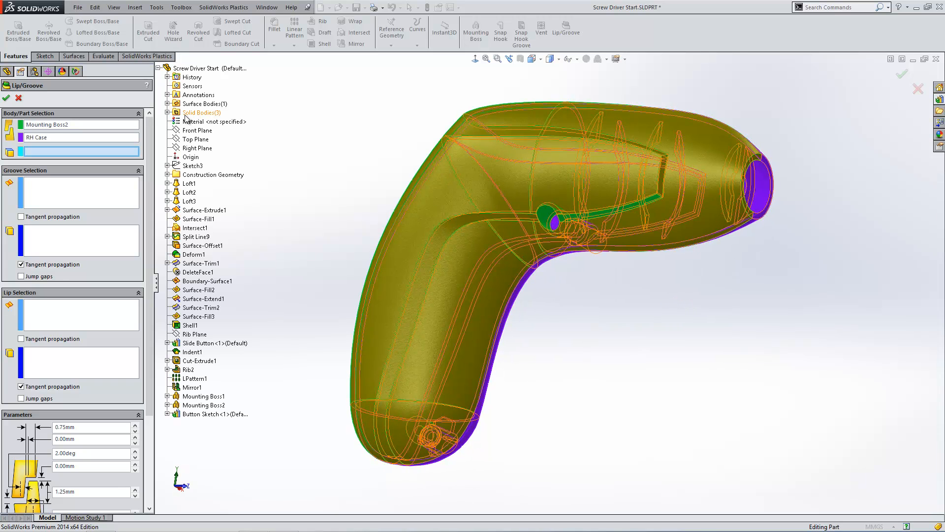
{"action": "left_click", "coordinate": [190, 151]}
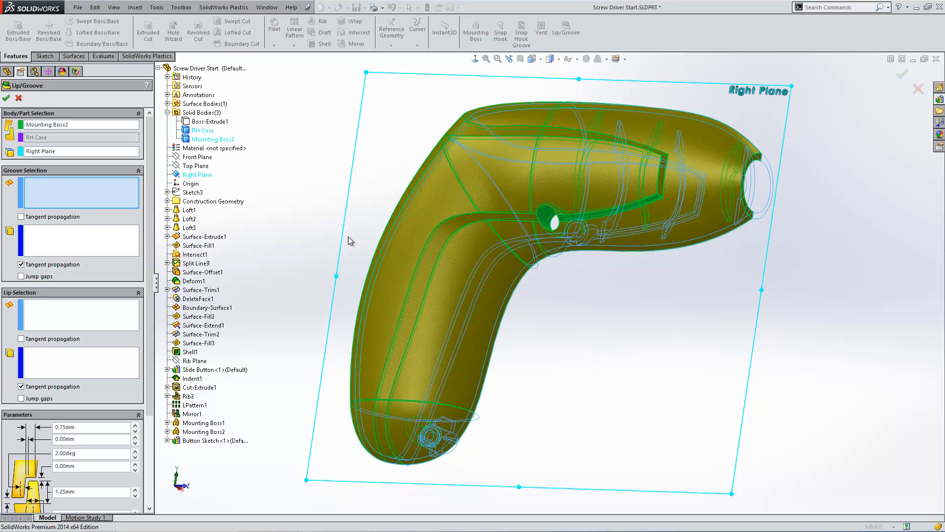
Define the groove on the Mounting Boss2 half using its parting face and the inner edges around the rim.
{"action": "middle_click_drag", "start_coordinate": [542, 246], "coordinate": [381, 166]}
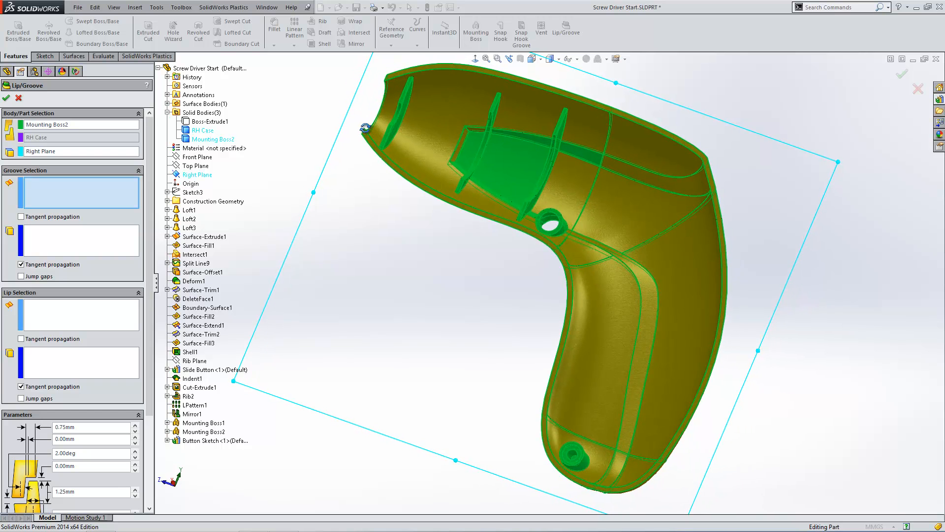
{"action": "left_click", "coordinate": [645, 124]}
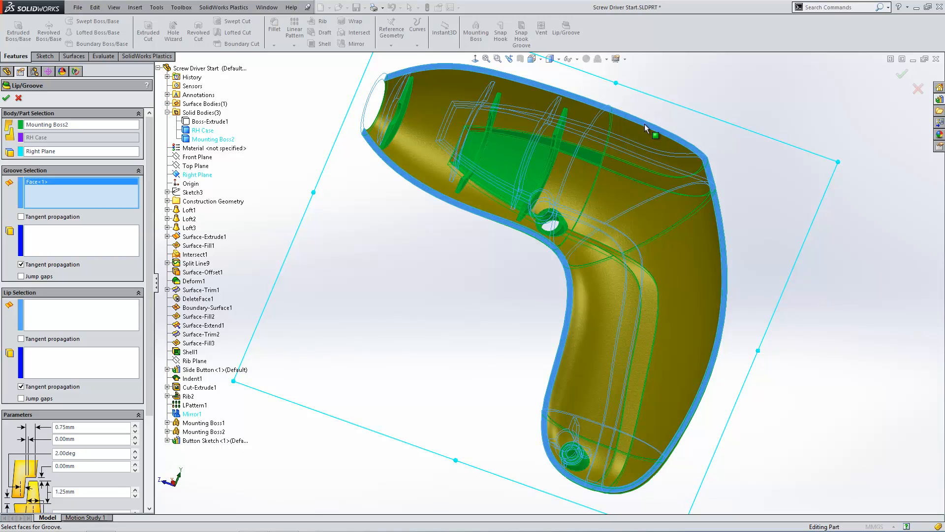
{"action": "left_click", "coordinate": [55, 242]}
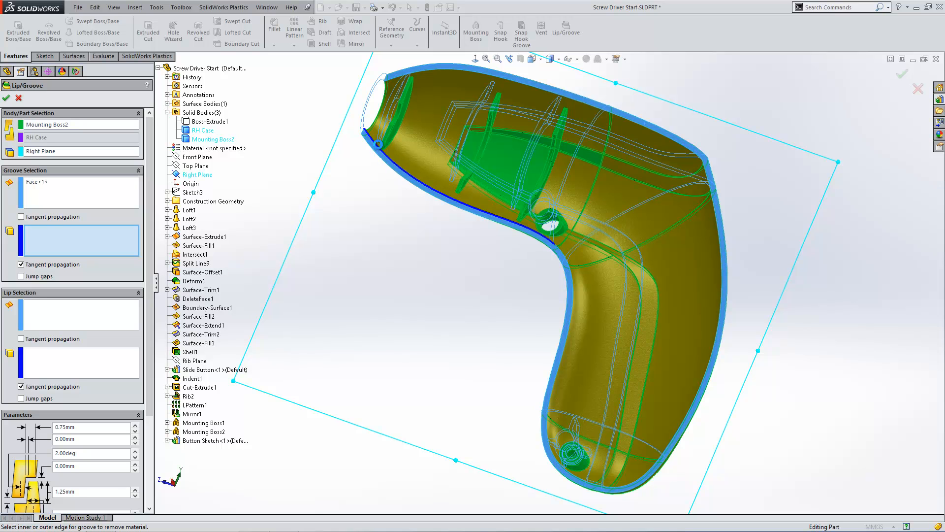
{"action": "left_click", "coordinate": [380, 148]}
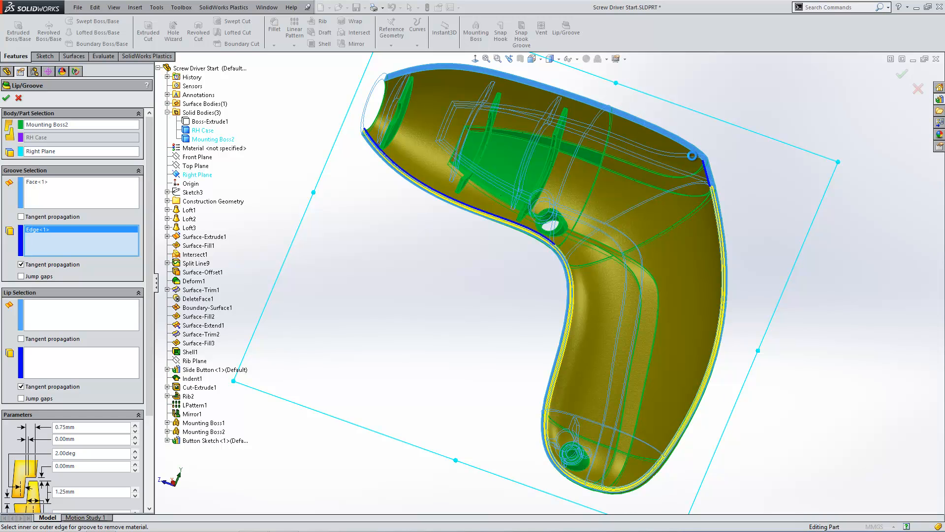
{"action": "left_click", "coordinate": [696, 157]}
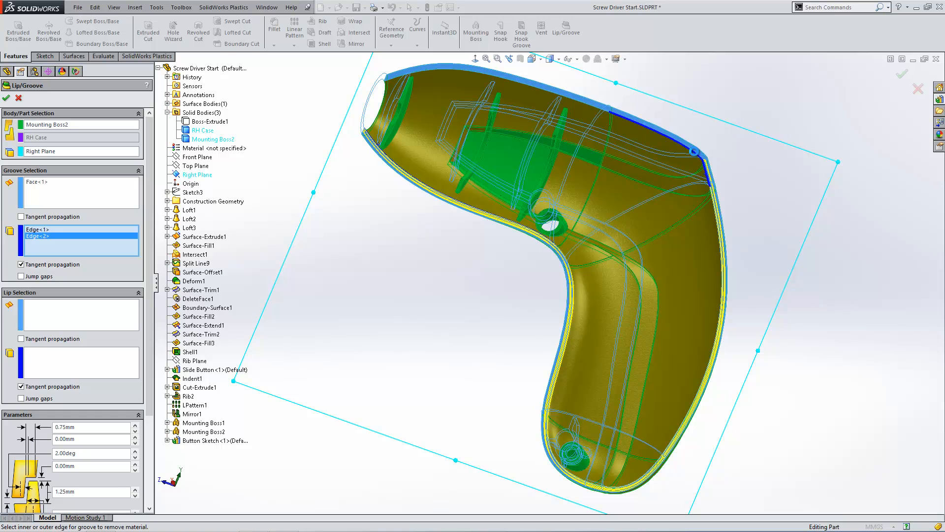
{"action": "left_click", "coordinate": [696, 157]}
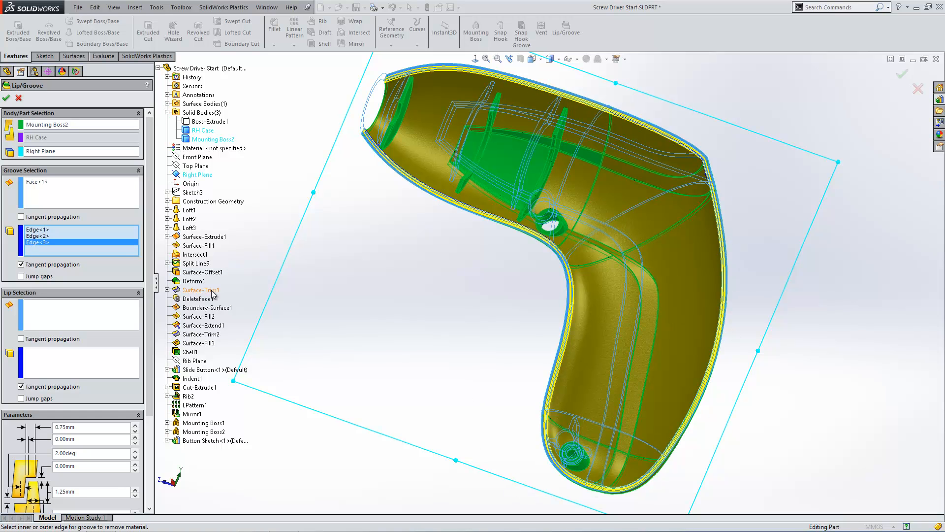
Define the lip on the RH Case half using its parting face and the inner edges around the rim.
{"action": "left_click", "coordinate": [58, 321]}
{"action": "middle_click_drag", "start_coordinate": [295, 253], "coordinate": [517, 143]}
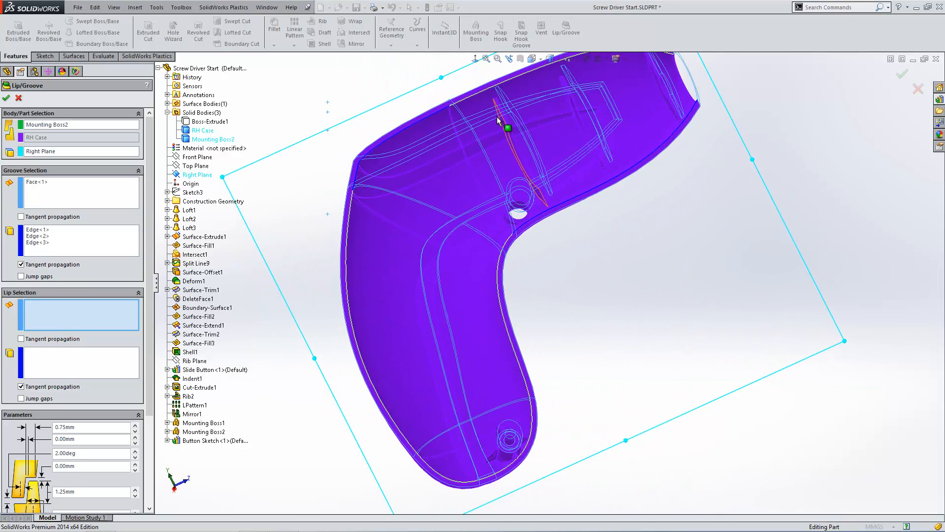
{"action": "left_click", "coordinate": [487, 89]}
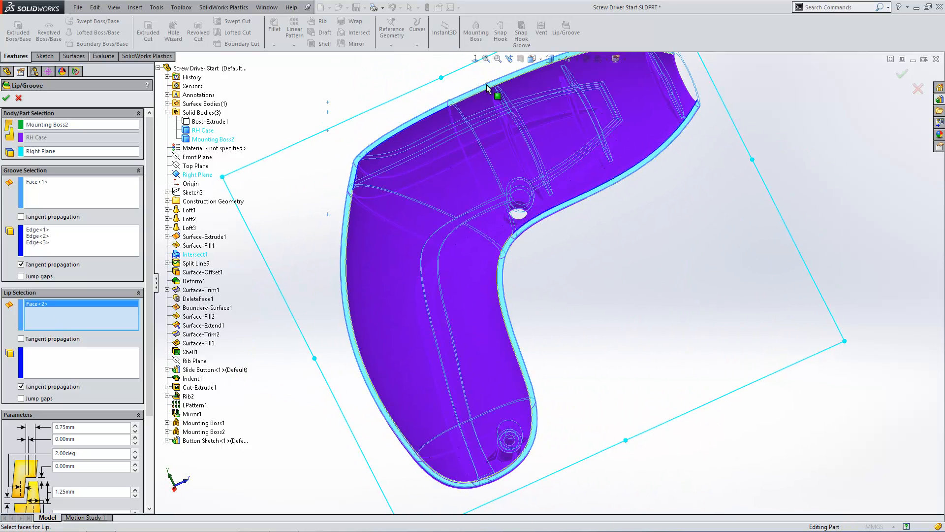
{"action": "left_click", "coordinate": [61, 369]}
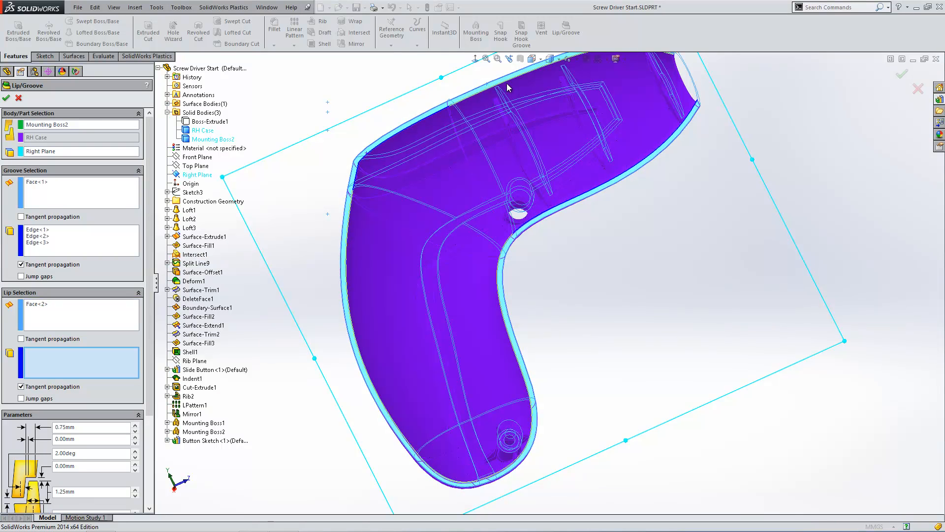
{"action": "left_click", "coordinate": [443, 108]}
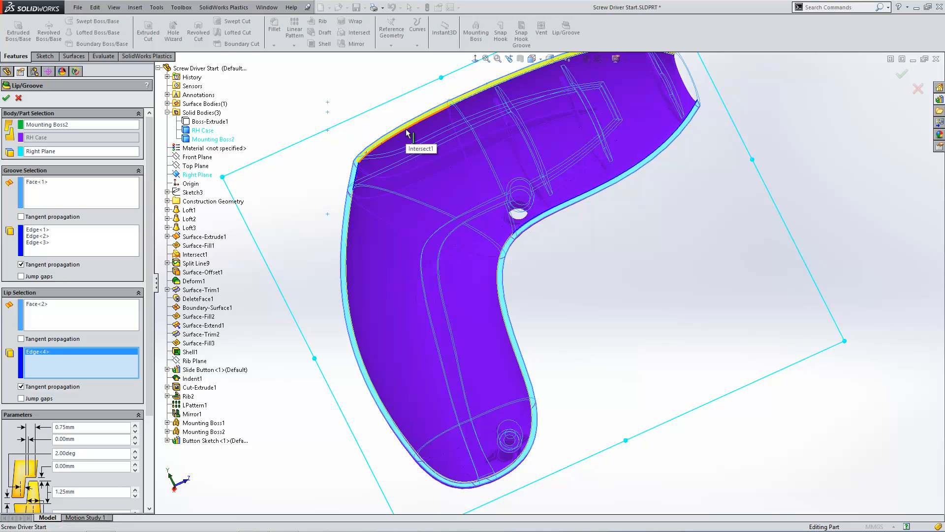
{"action": "left_click", "coordinate": [362, 181]}
{"action": "left_click", "coordinate": [359, 221]}
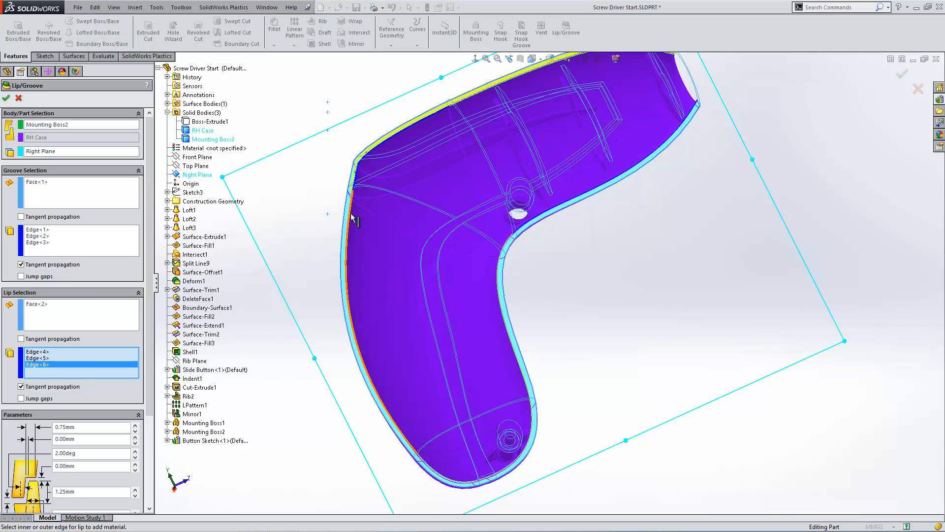
{"action": "left_click", "coordinate": [508, 241]}
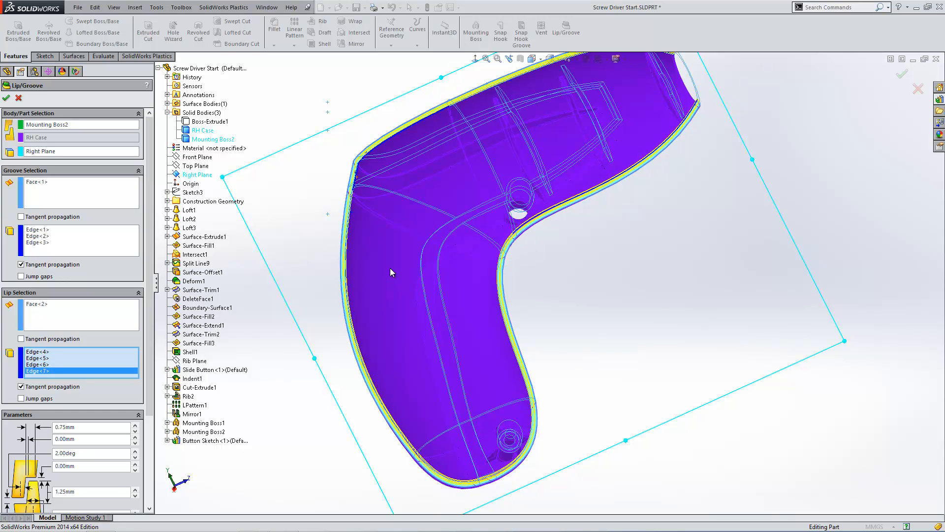
Load the Lip And Groove.sldfvt favorite into the parameters and complete the lip and groove feature.
{"action": "scroll", "coordinate": [92, 304], "scroll_direction": "down", "scroll_amount": 3}
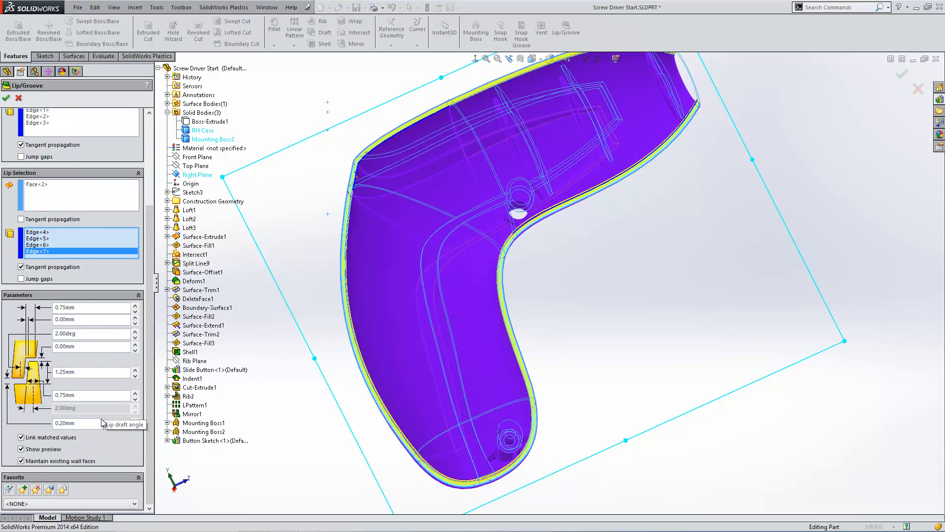
{"action": "left_click", "coordinate": [62, 489]}
{"action": "left_click_drag", "start_coordinate": [457, 212], "coordinate": [460, 315]}
{"action": "left_click", "coordinate": [400, 249]}
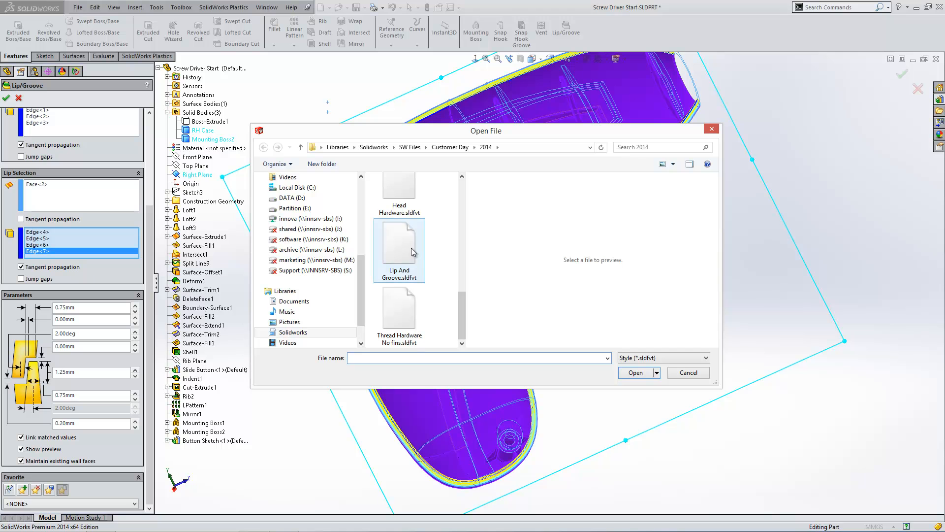
{"action": "left_click", "coordinate": [635, 373]}
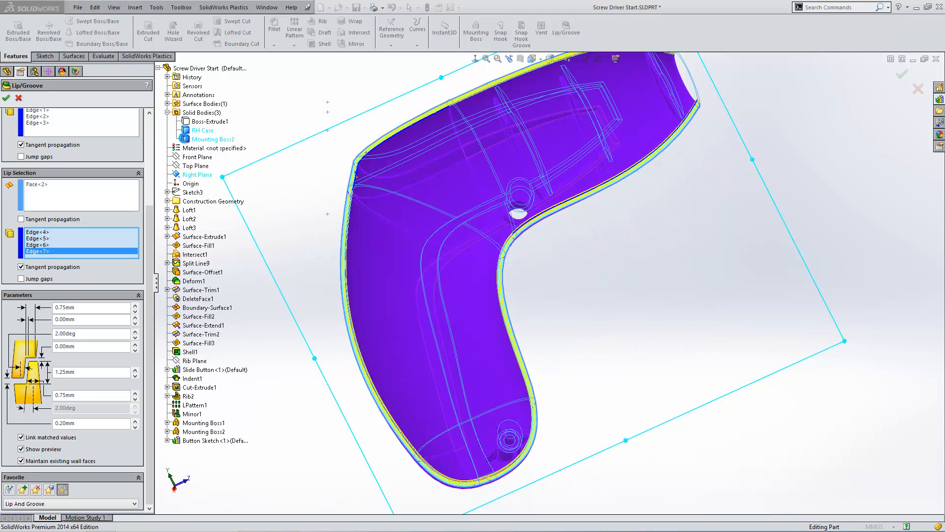
{"action": "left_click", "coordinate": [8, 98]}
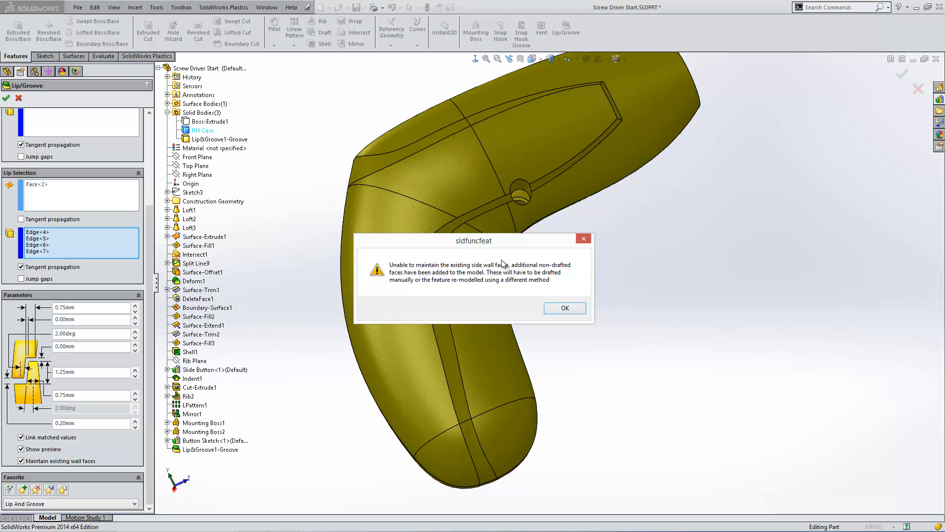
{"action": "left_click", "coordinate": [565, 308]}
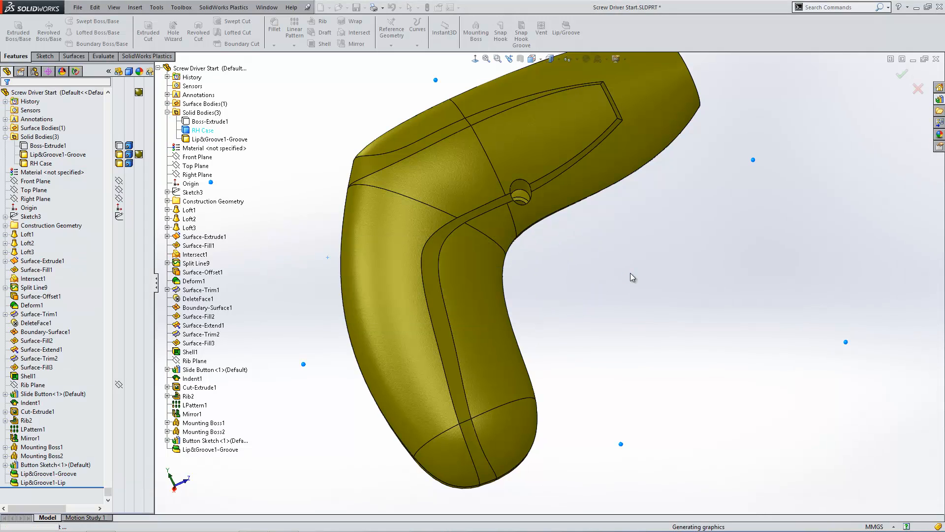
Hide the grooved half of the case so that only the RH Case body is displayed.
{"action": "middle_click_drag", "start_coordinate": [631, 273], "coordinate": [654, 148]}
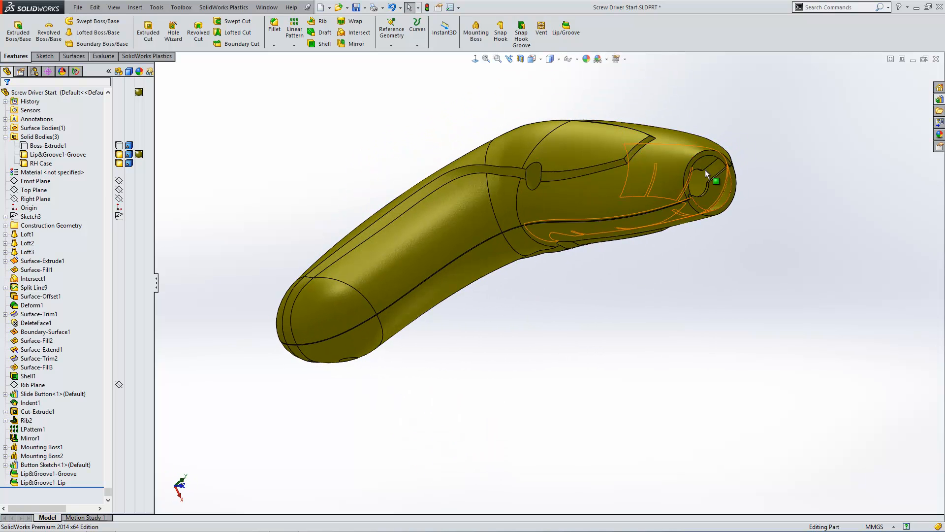
{"action": "left_click", "coordinate": [653, 148]}
{"action": "left_click", "coordinate": [694, 117]}
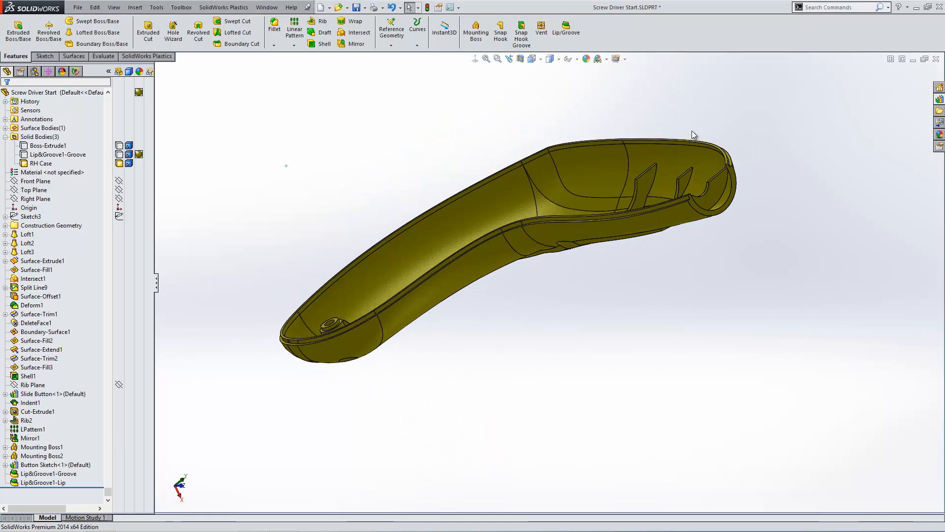
Examine the lip along the RH Case rim and the ribbed interior wall.
{"action": "middle_click_drag", "start_coordinate": [757, 221], "coordinate": [798, 211]}
{"action": "scroll", "coordinate": [723, 177], "scroll_direction": "down", "scroll_amount": 5}
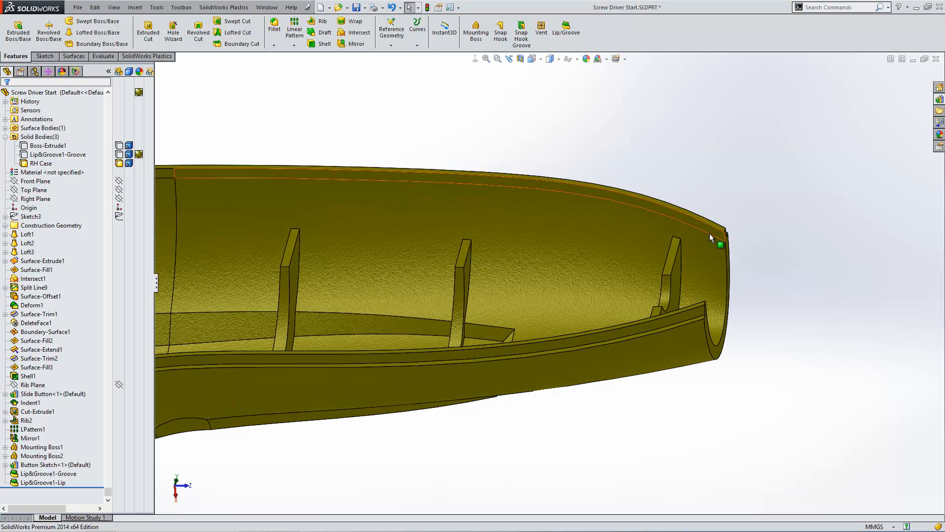
{"action": "left_click", "coordinate": [715, 235]}
{"action": "left_click", "coordinate": [537, 209]}
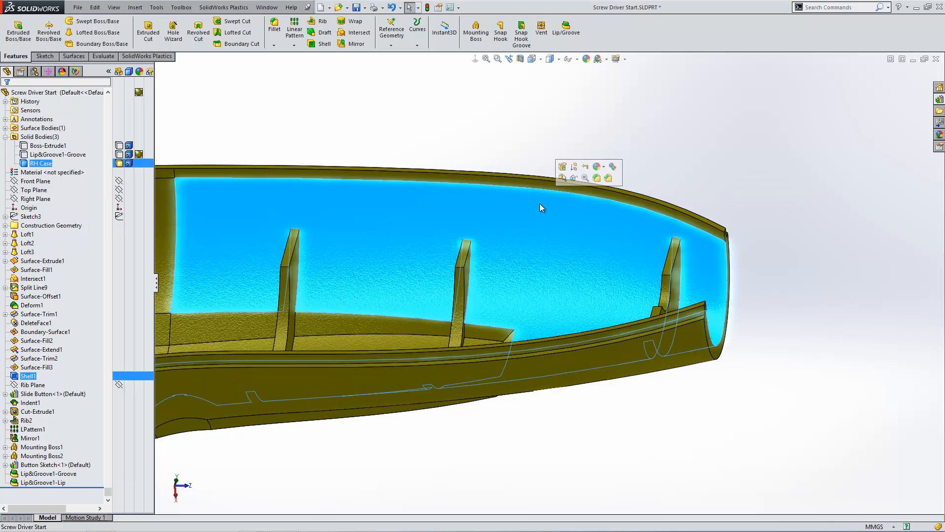
{"action": "left_click", "coordinate": [534, 182]}
{"action": "left_click", "coordinate": [535, 196]}
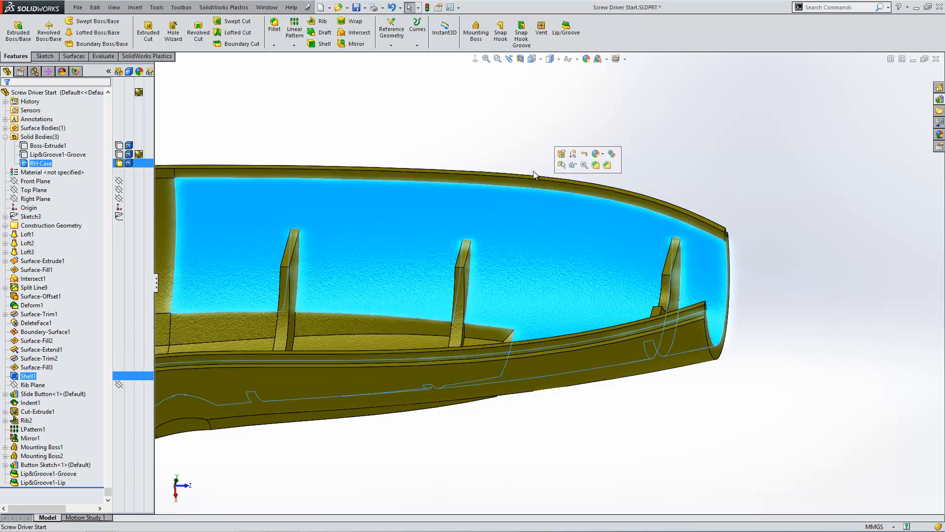
{"action": "key", "text": "Escape"}
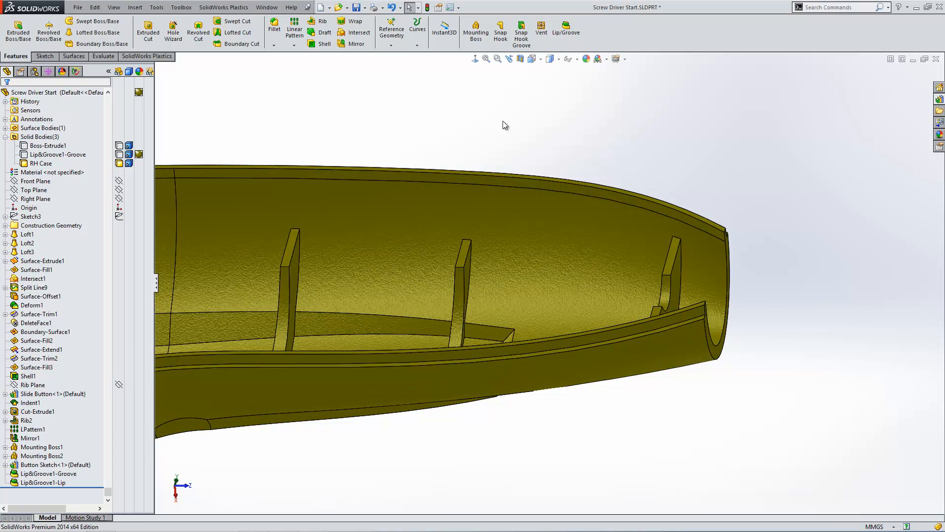
{"action": "key", "text": "f"}
{"action": "middle_click_drag", "start_coordinate": [460, 213], "coordinate": [422, 373]}
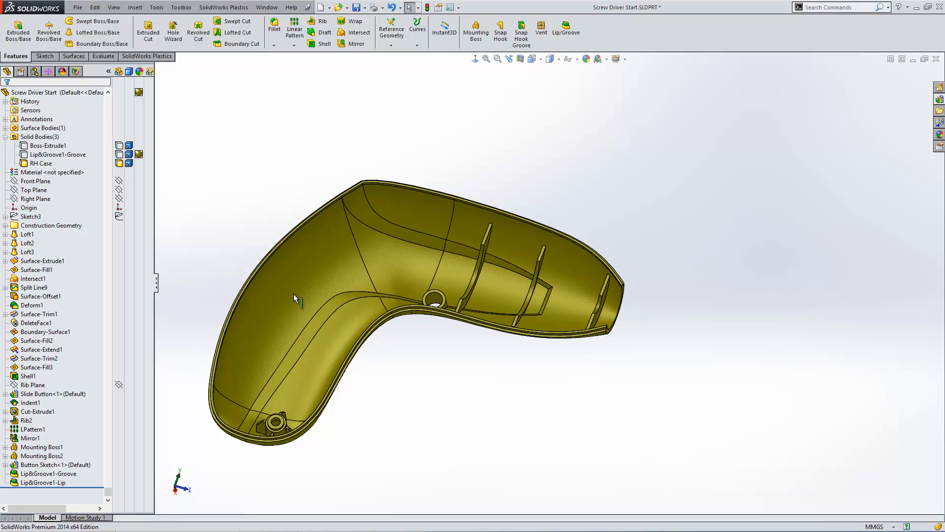
Run a draft analysis of the RH Case half with the Right Plane as pull direction and a 2-degree draft angle.
{"action": "left_click", "coordinate": [99, 57]}
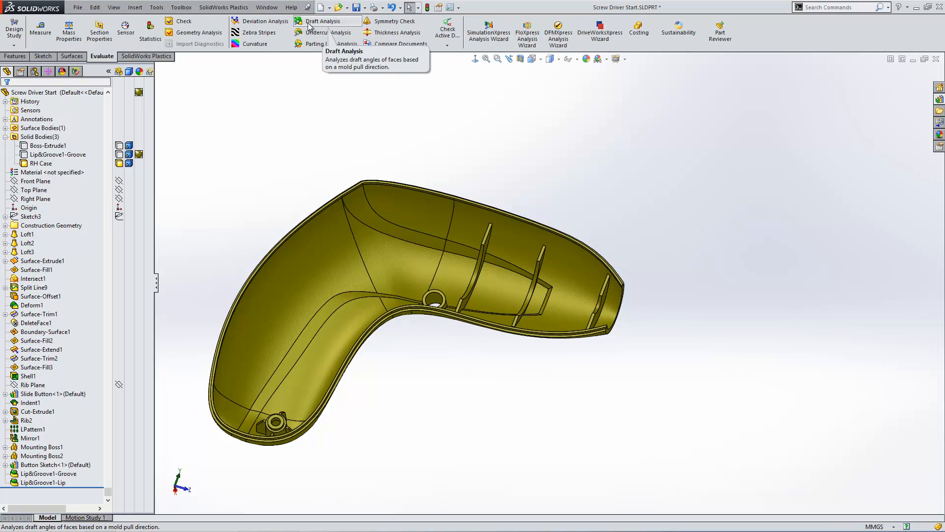
{"action": "left_click", "coordinate": [324, 22]}
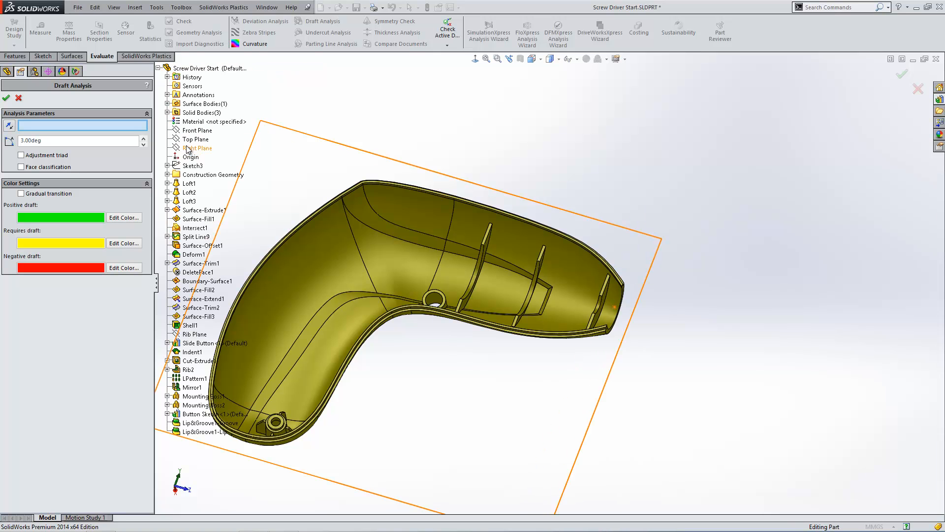
{"action": "left_click", "coordinate": [188, 150]}
{"action": "middle_click_drag", "start_coordinate": [316, 180], "coordinate": [316, 124]}
{"action": "left_click_drag", "start_coordinate": [1, 147], "coordinate": [1, 147]}
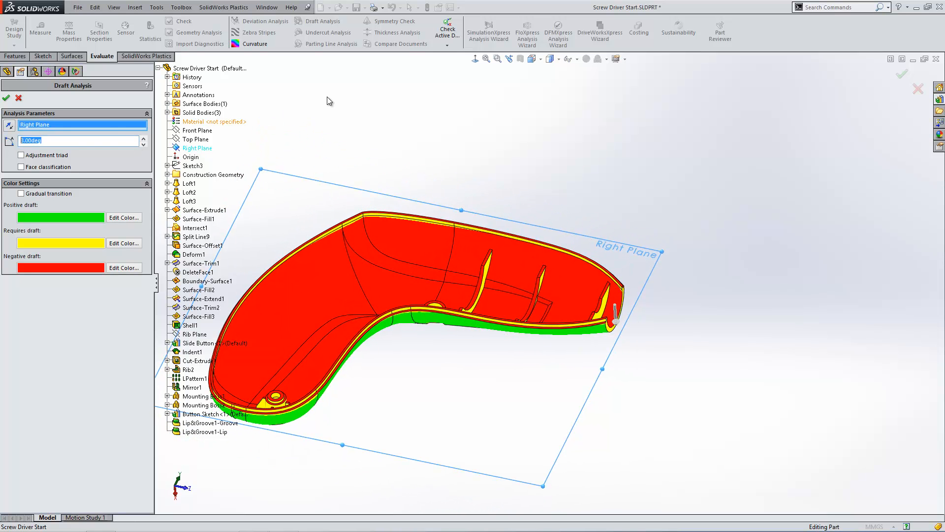
{"action": "type", "text": "2"}
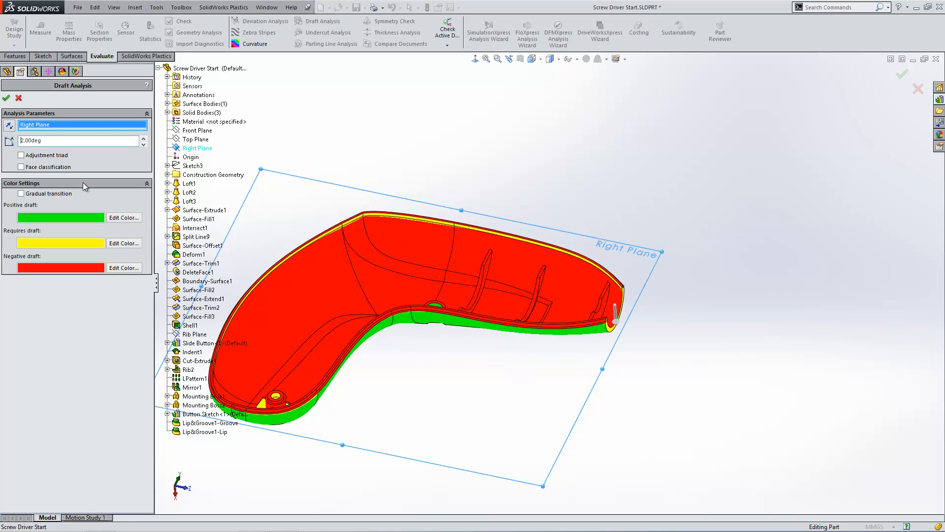
Reverse the draft analysis pull direction, examine draft along the RH Case lip, rim and ribs, and close the analysis without keeping it.
{"action": "left_click", "coordinate": [10, 126]}
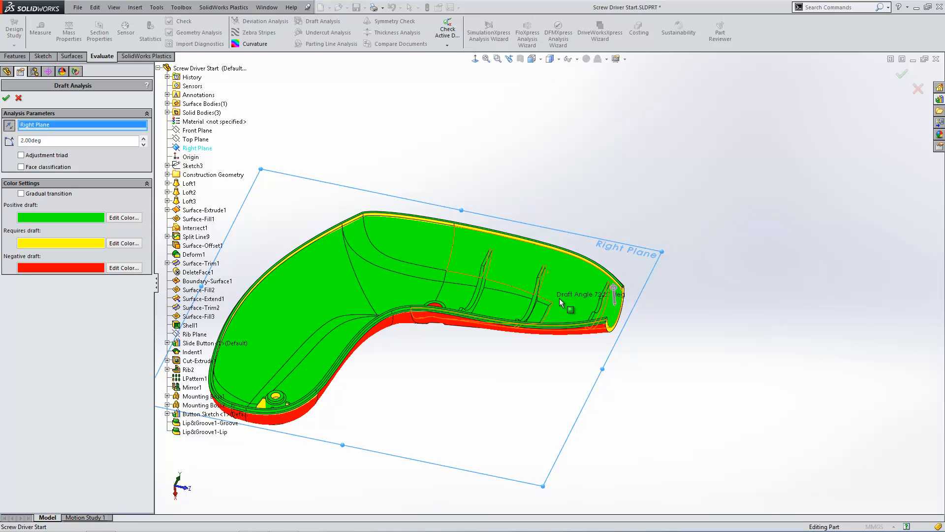
{"action": "scroll", "coordinate": [594, 310], "scroll_direction": "down", "scroll_amount": 3}
{"action": "scroll", "coordinate": [594, 310], "scroll_direction": "down", "scroll_amount": 4}
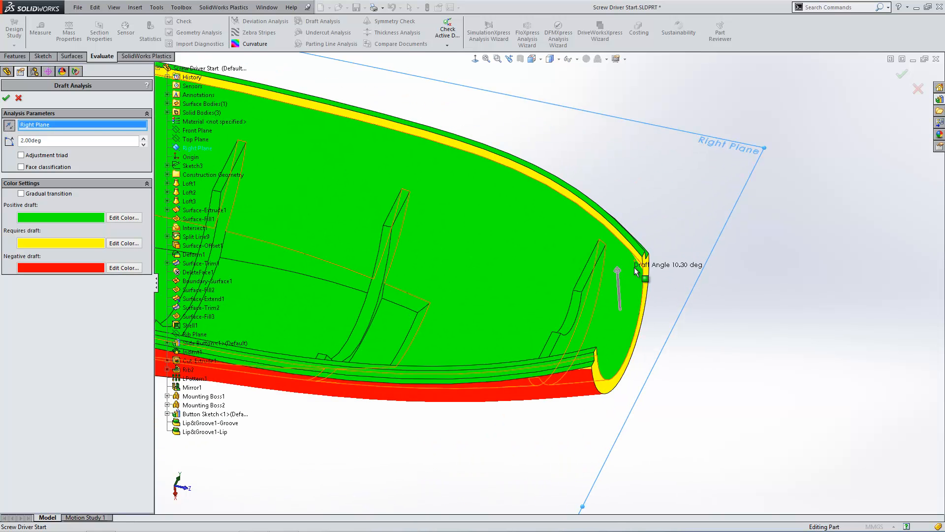
{"action": "mouse_move", "coordinate": [495, 258]}
{"action": "middle_mouse_down", "text": "ctrl"}
{"action": "mouse_move", "coordinate": [643, 254]}
{"action": "mouse_move", "coordinate": [850, 283]}
{"action": "middle_mouse_up", "text": "ctrl"}
{"action": "middle_click_drag", "start_coordinate": [382, 243], "coordinate": [573, 264], "text": "ctrl"}
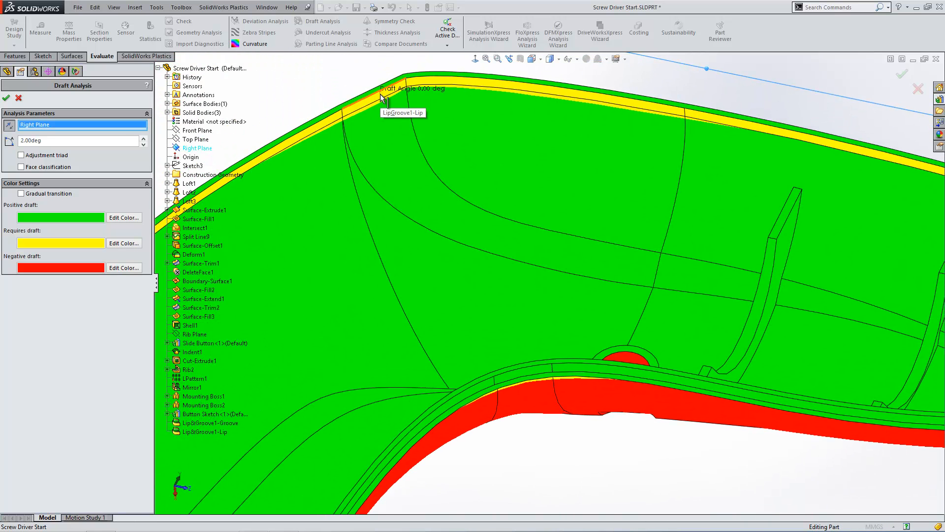
{"action": "middle_click_drag", "start_coordinate": [343, 189], "coordinate": [540, 148], "text": "ctrl"}
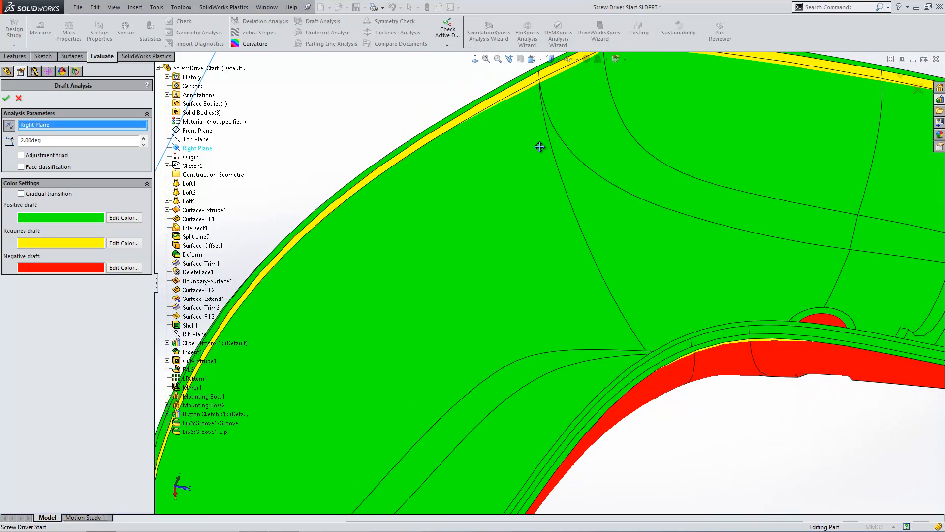
{"action": "middle_click_drag", "start_coordinate": [480, 157], "coordinate": [310, 152], "text": "ctrl"}
{"action": "middle_click_drag", "start_coordinate": [762, 177], "coordinate": [424, 167], "text": "ctrl"}
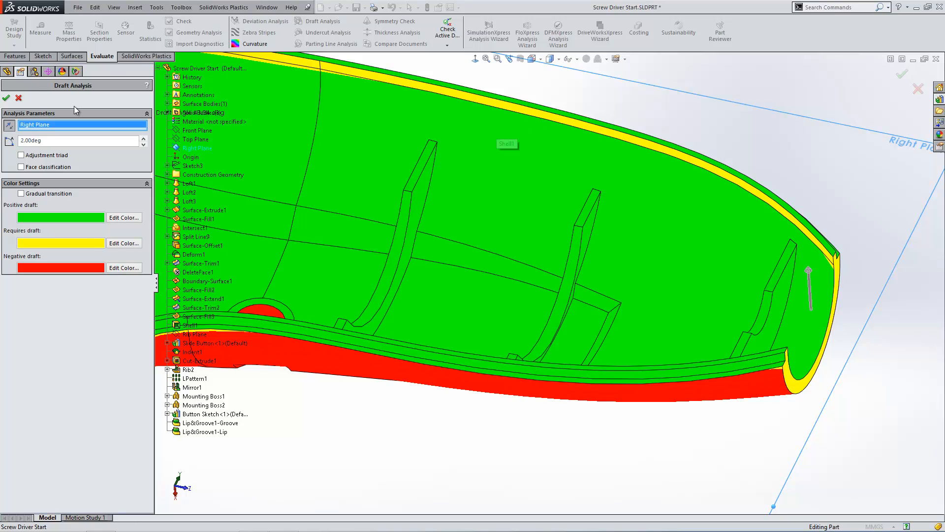
{"action": "left_click", "coordinate": [19, 98]}
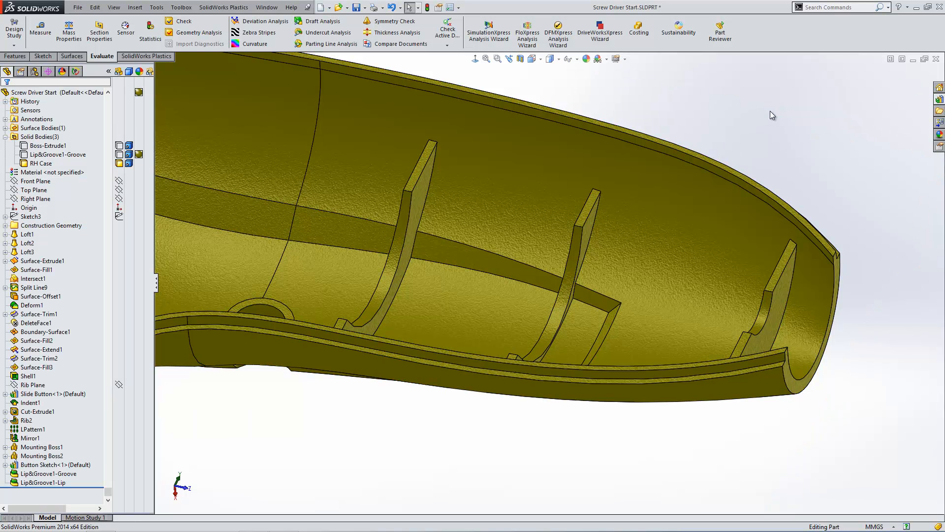
Show the hidden Lip&Groove1-Groove body so both case halves are displayed.
{"action": "left_click", "coordinate": [14, 56]}
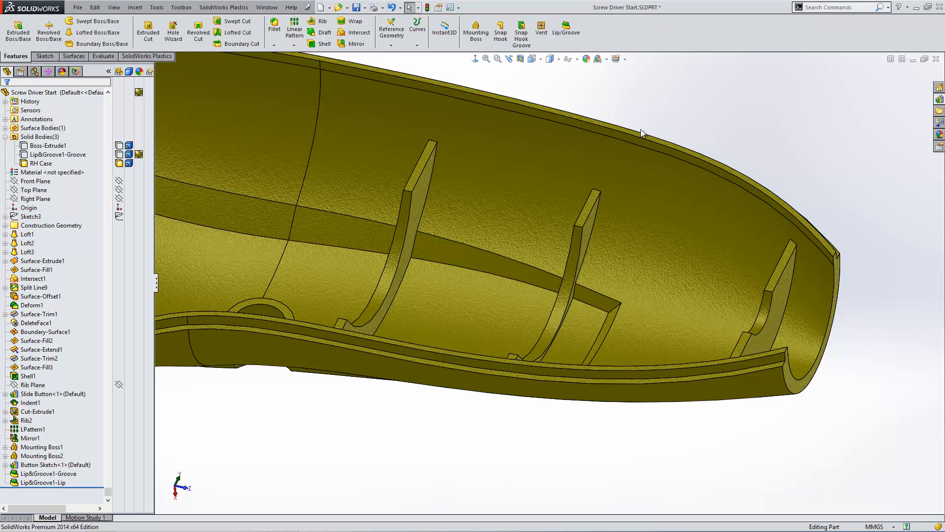
{"action": "key", "text": "f"}
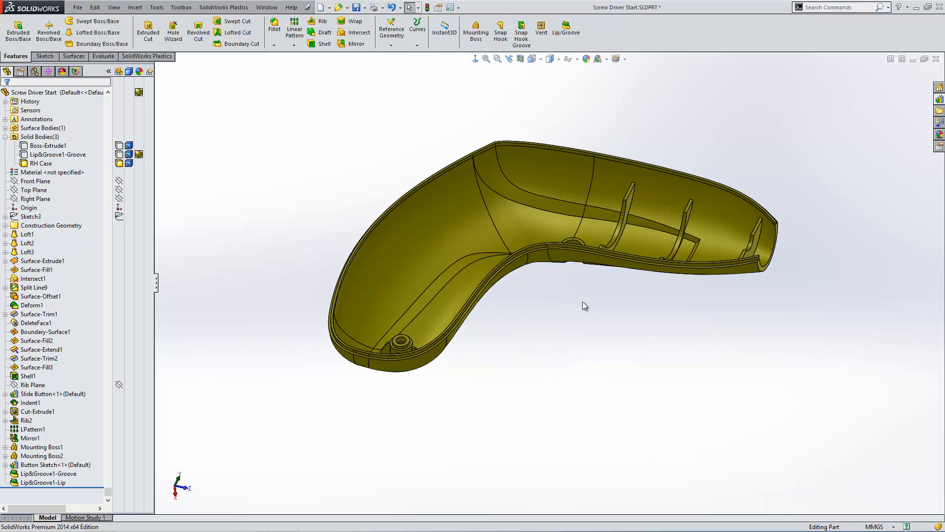
{"action": "left_click", "coordinate": [49, 160]}
{"action": "left_click", "coordinate": [54, 155]}
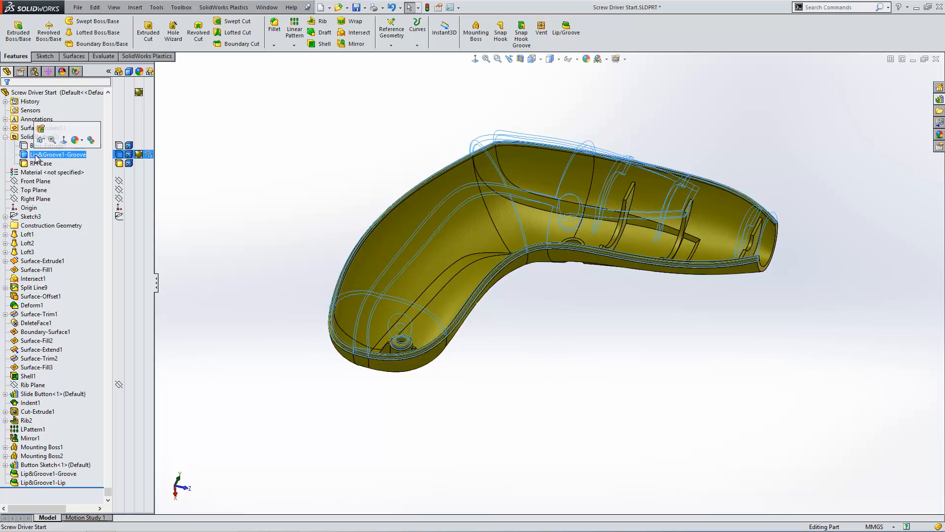
{"action": "left_click", "coordinate": [40, 141]}
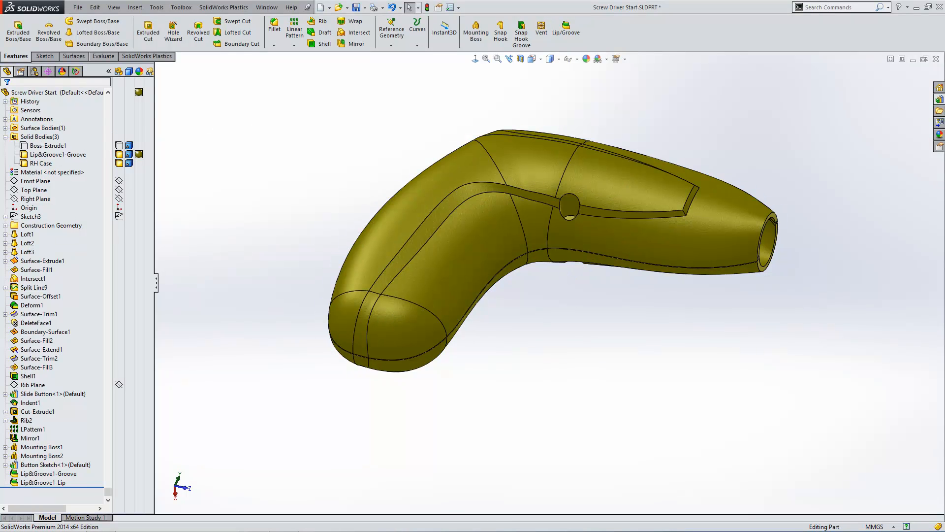
Insert the Button Sketch library feature on the Front Plane, using the part origin as the reference for its sketch point.
{"action": "left_click", "coordinate": [940, 101]}
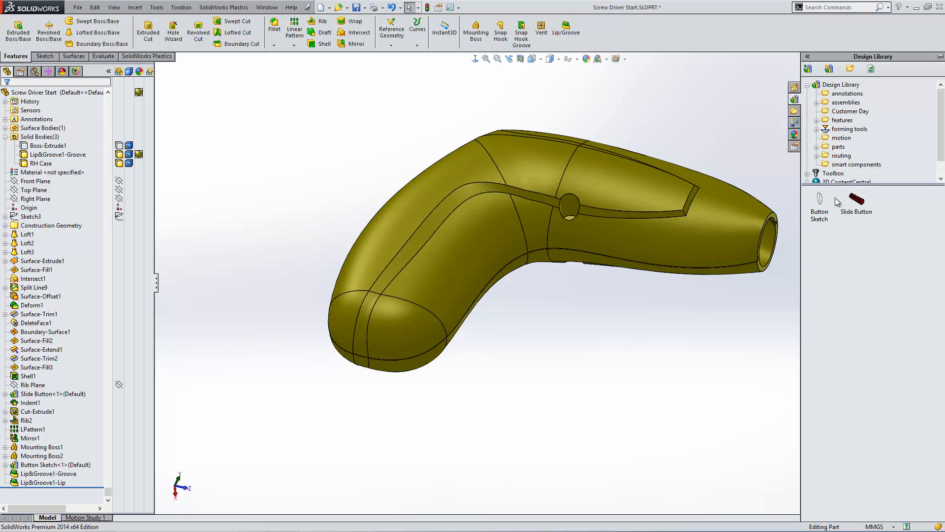
{"action": "mouse_move", "coordinate": [821, 207]}
{"action": "mouse_move", "coordinate": [820, 207]}
{"action": "left_mouse_down"}
{"action": "mouse_move", "coordinate": [753, 331]}
{"action": "mouse_move", "coordinate": [725, 336]}
{"action": "left_mouse_up"}
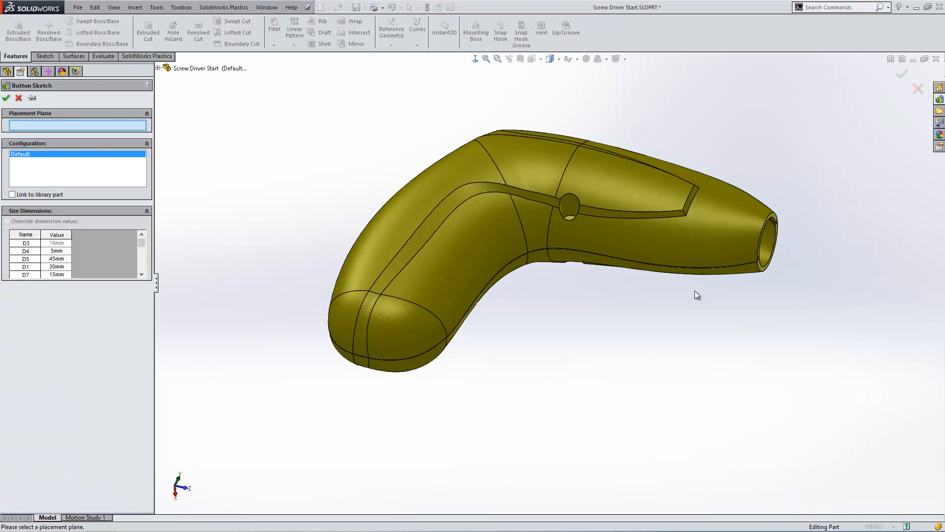
{"action": "left_click", "coordinate": [197, 68]}
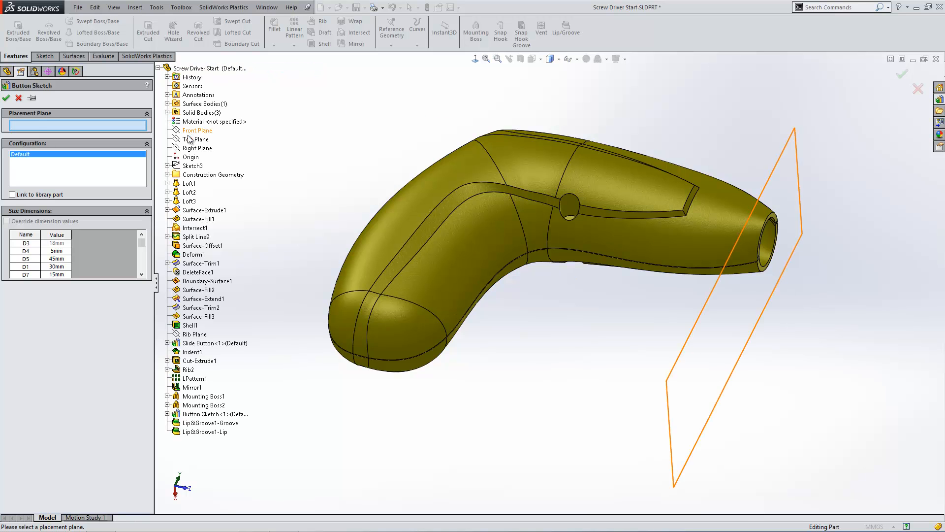
{"action": "left_click", "coordinate": [189, 132]}
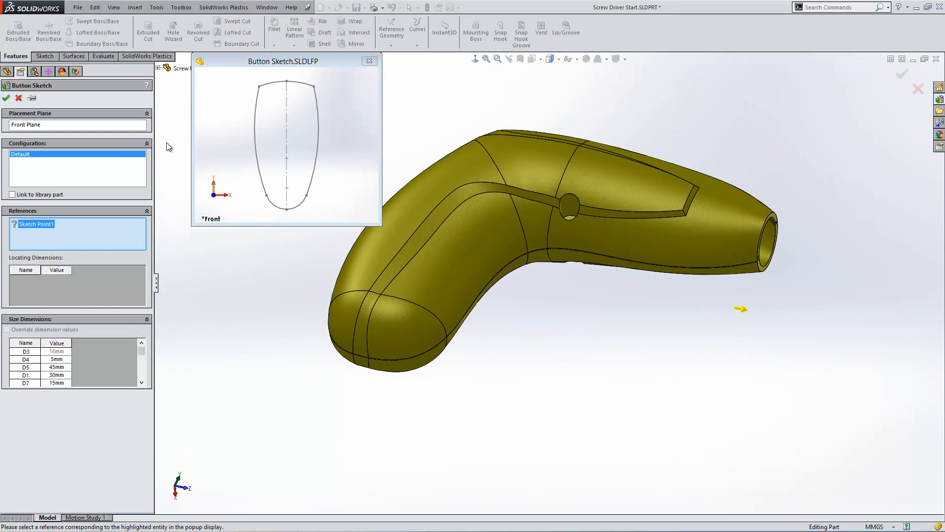
{"action": "left_click", "coordinate": [158, 69]}
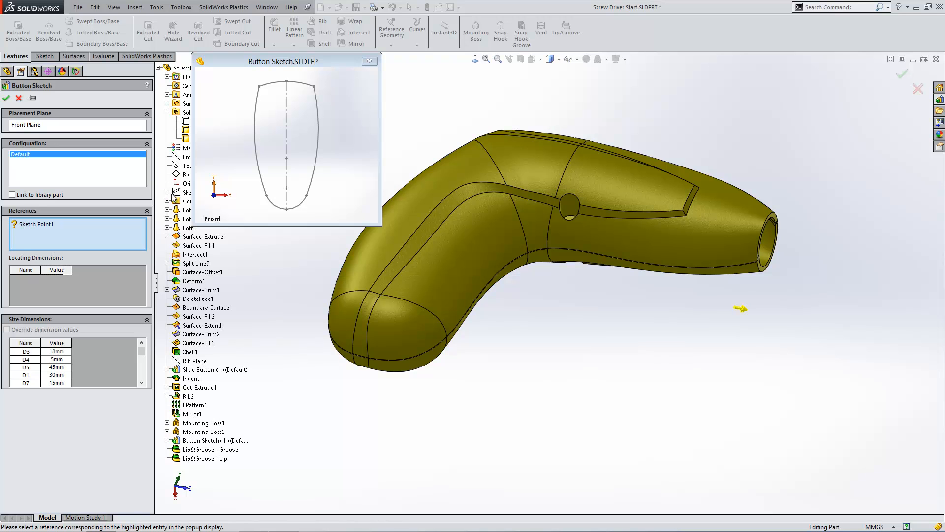
{"action": "left_click", "coordinate": [179, 185]}
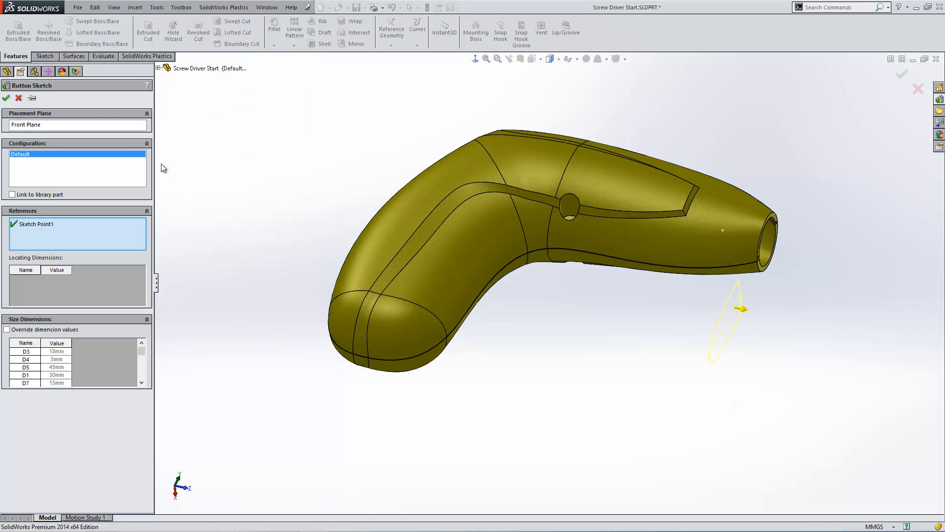
{"action": "left_click", "coordinate": [6, 97]}
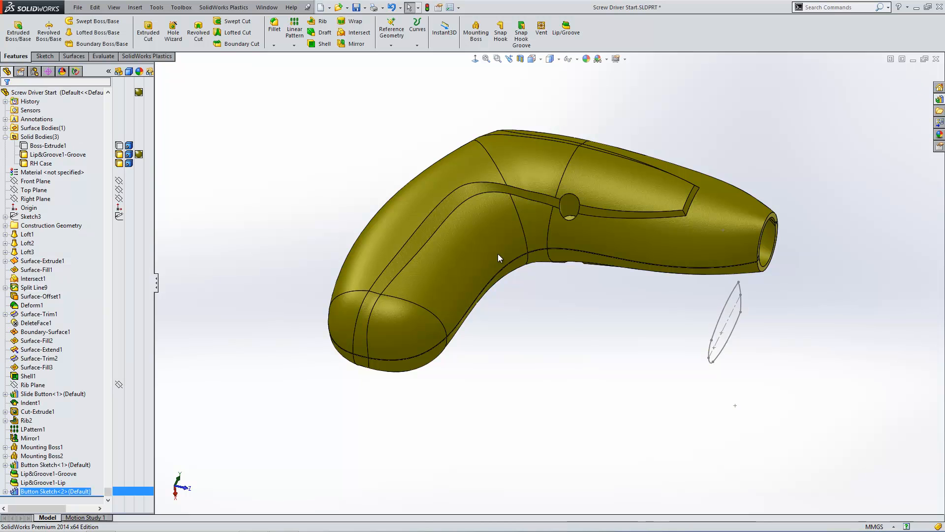
Cut-extrude the inserted button profile with the Up To Next end condition to open the trigger slot in the handle.
{"action": "left_click", "coordinate": [725, 306]}
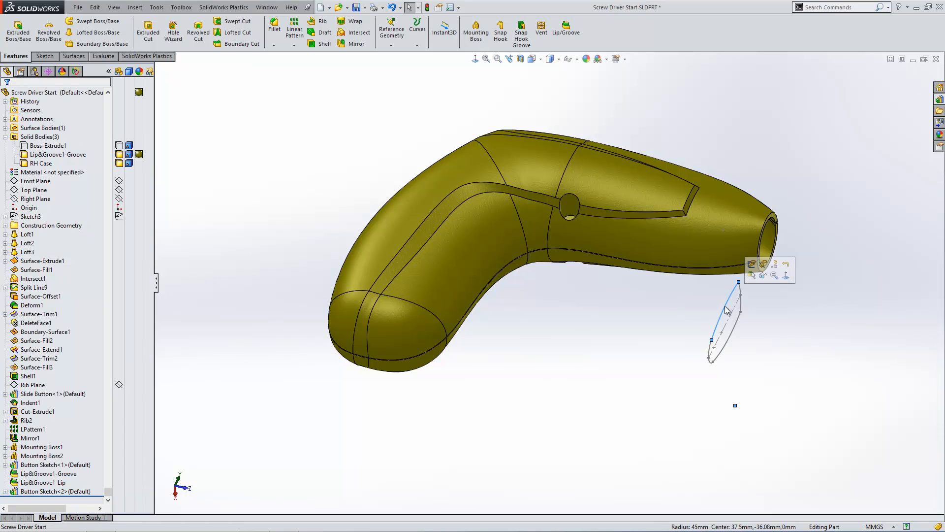
{"action": "left_click", "coordinate": [734, 325]}
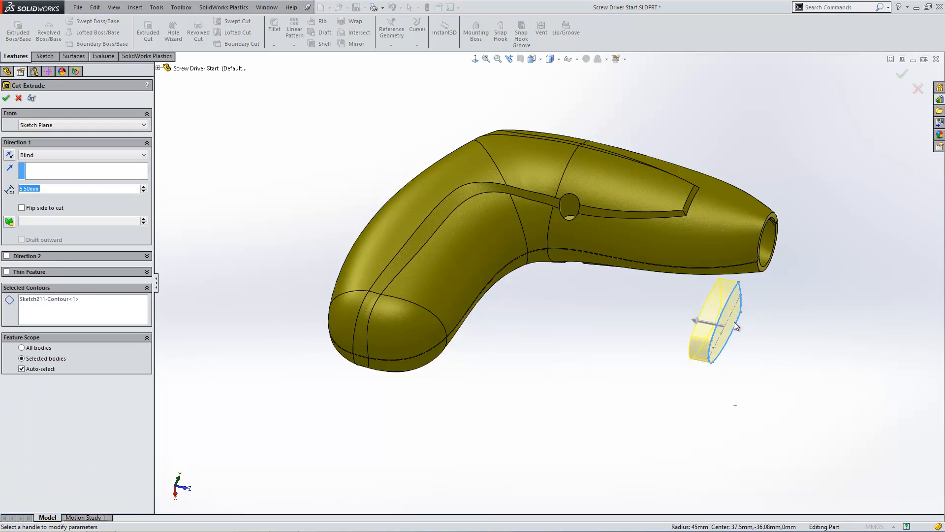
{"action": "left_click", "coordinate": [78, 155]}
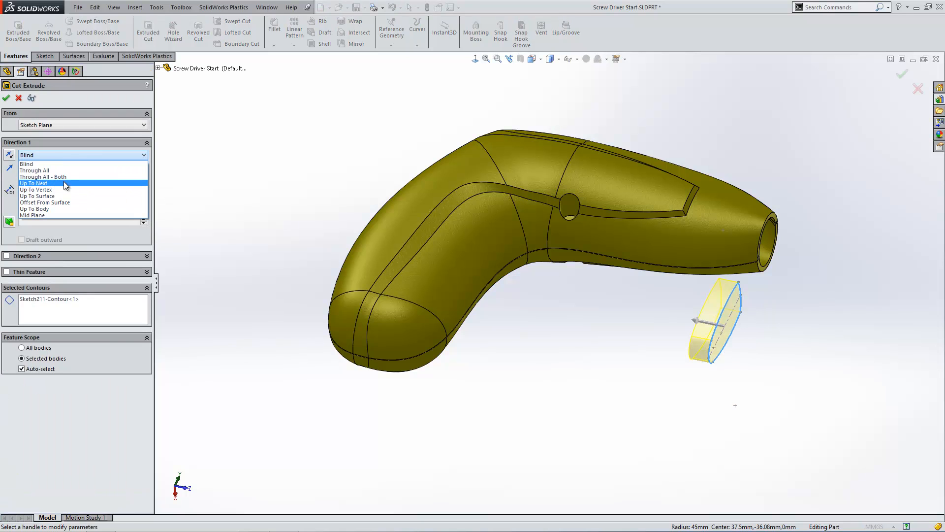
{"action": "left_click", "coordinate": [63, 184]}
{"action": "left_click", "coordinate": [5, 98]}
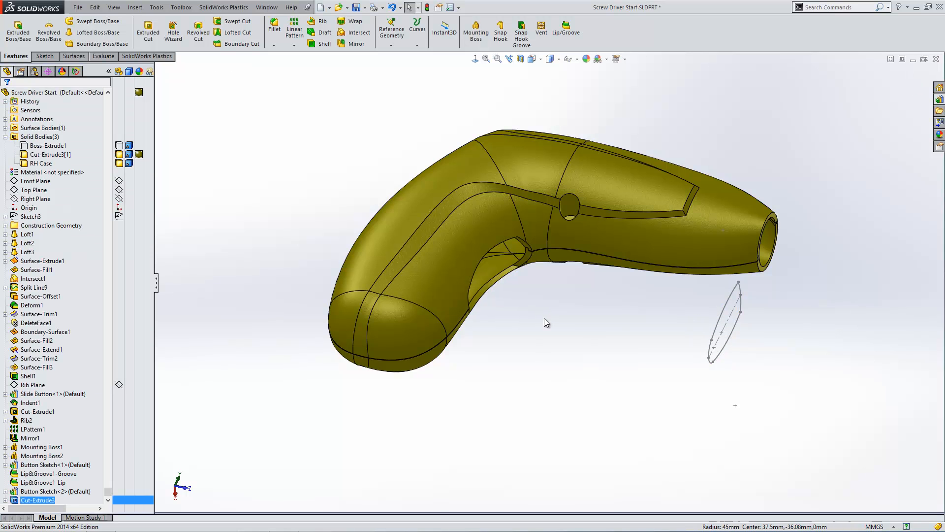
Hide the button sketch below the case nose.
{"action": "mouse_move", "coordinate": [539, 324]}
{"action": "middle_mouse_down"}
{"action": "mouse_move", "coordinate": [492, 301]}
{"action": "mouse_move", "coordinate": [654, 299]}
{"action": "middle_mouse_up"}
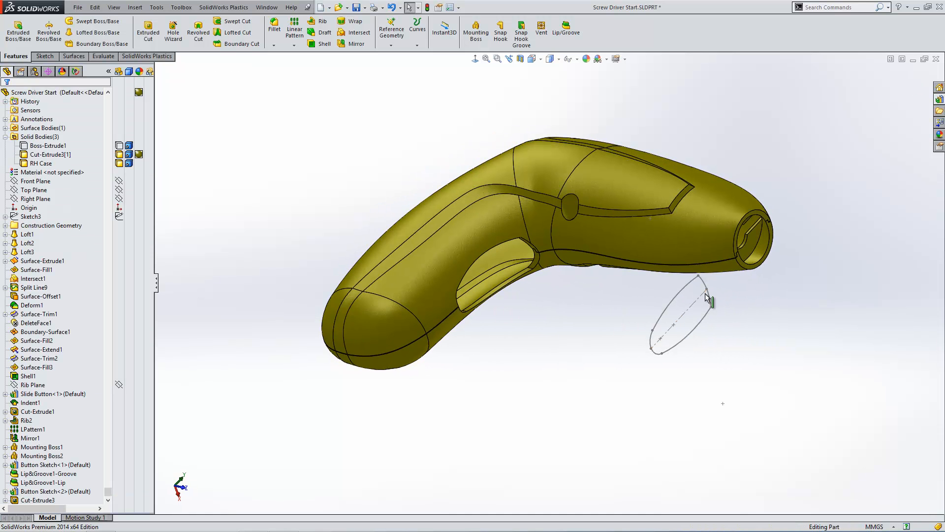
{"action": "left_click", "coordinate": [687, 284]}
{"action": "left_click", "coordinate": [707, 266]}
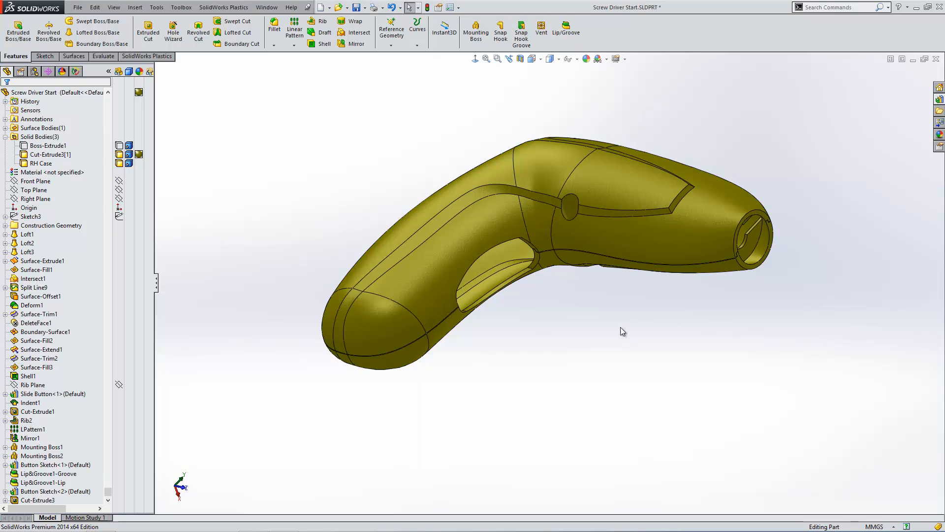
{"action": "scroll", "coordinate": [630, 244], "scroll_direction": "down", "scroll_amount": 3}
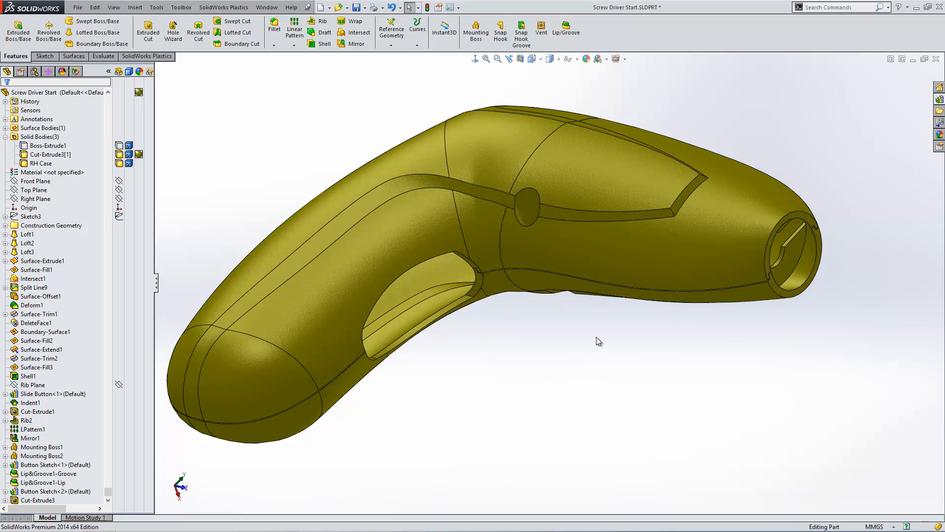
Start Save Bodies for the solid bodies and assign body 1 to RH Case.sldprt in the 2014 folder, replacing the existing file.
{"action": "left_click", "coordinate": [134, 164]}
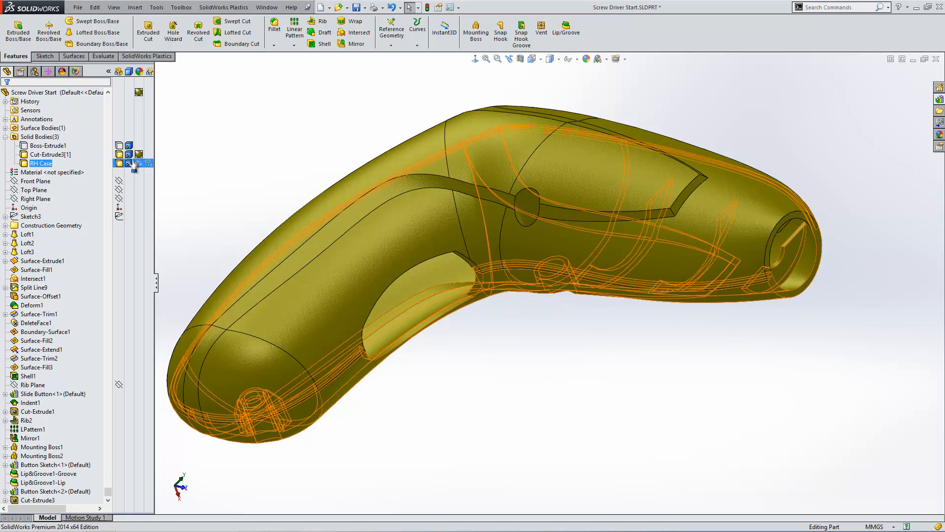
{"action": "right_click", "coordinate": [39, 140]}
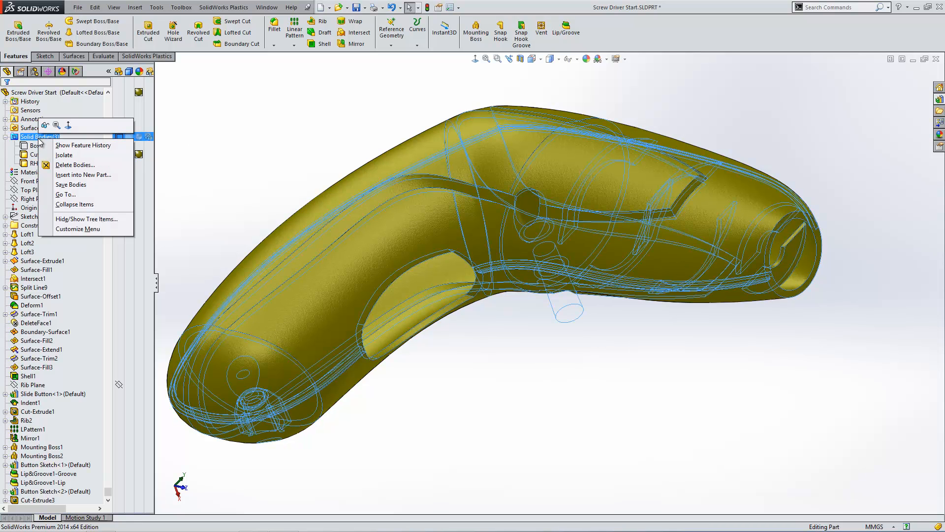
{"action": "left_click", "coordinate": [71, 185]}
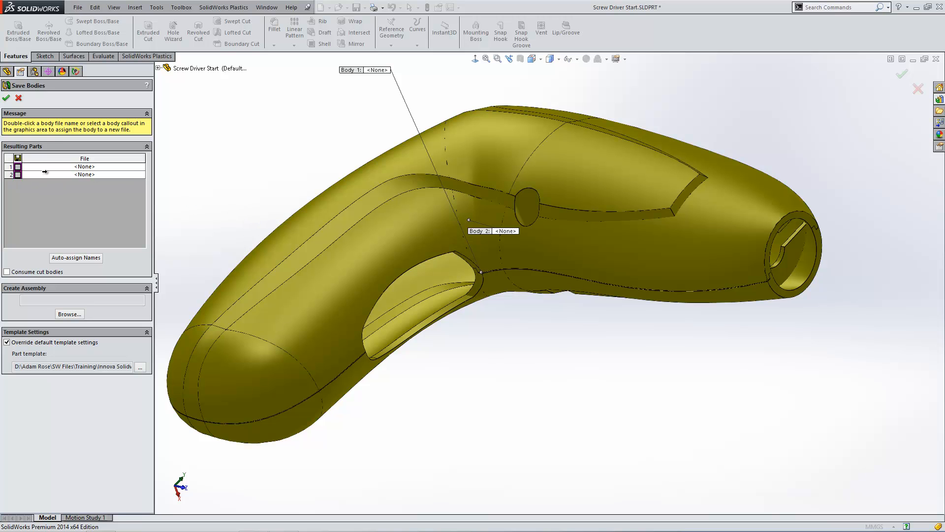
{"action": "left_click", "coordinate": [94, 168]}
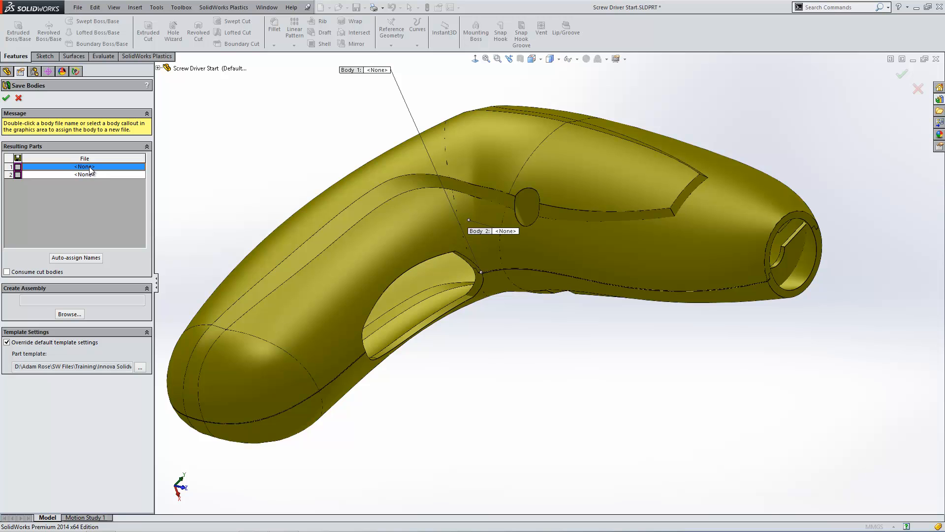
{"action": "double_click", "coordinate": [92, 167]}
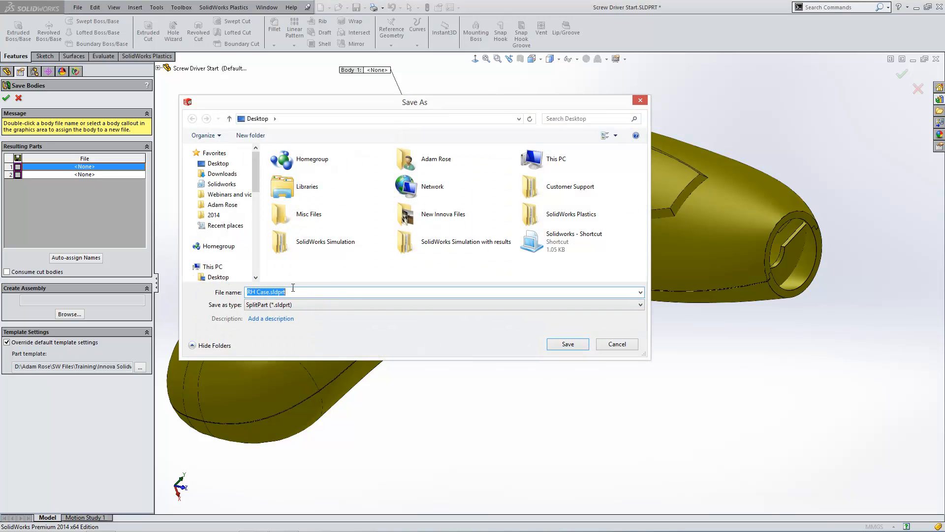
{"action": "left_click", "coordinate": [226, 212]}
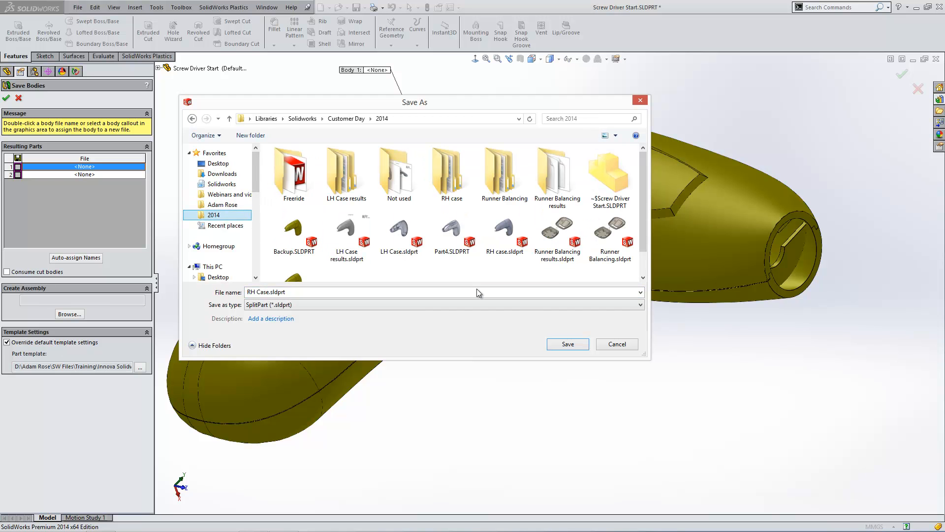
{"action": "left_click", "coordinate": [566, 344]}
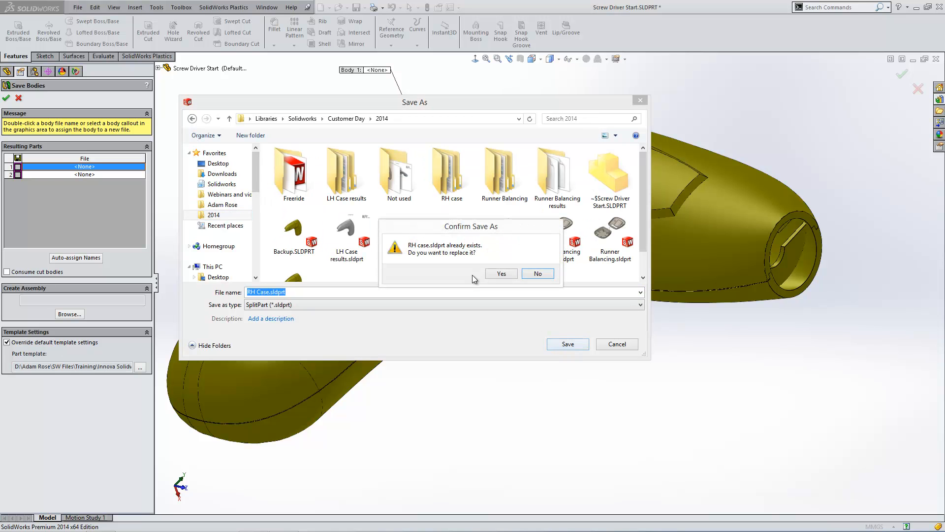
{"action": "left_click", "coordinate": [501, 276]}
Assign body 2 to the file LH Case.sldprt in the 2014 folder, replacing the existing file.
{"action": "double_click", "coordinate": [77, 175]}
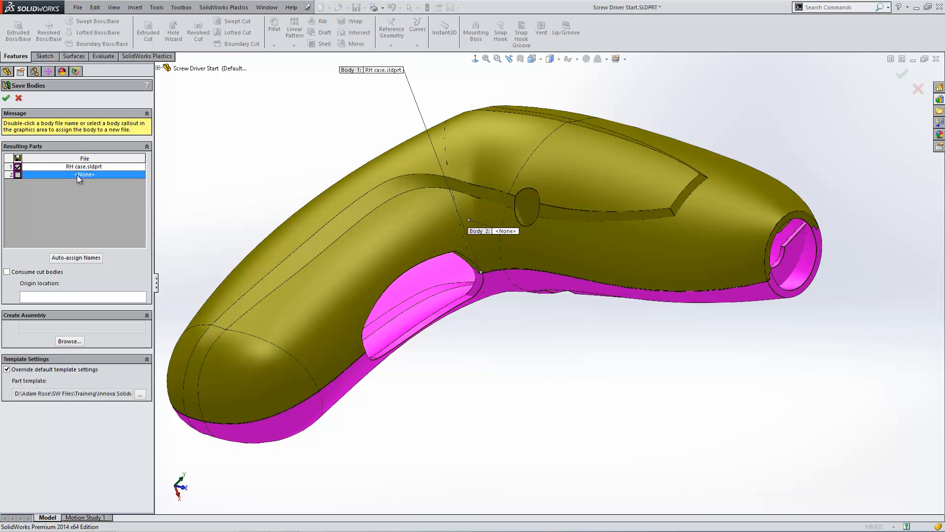
{"action": "left_click", "coordinate": [296, 292]}
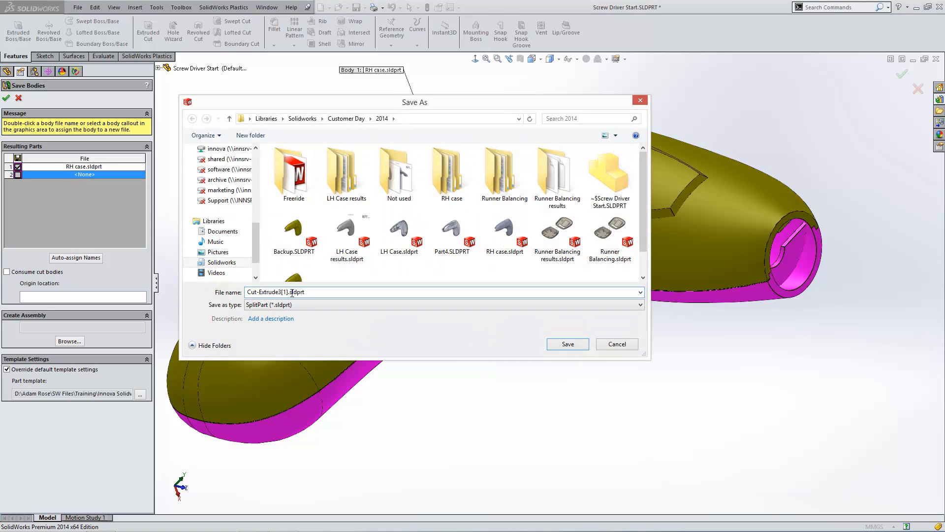
{"action": "left_click_drag", "start_coordinate": [289, 292], "coordinate": [246, 293]}
{"action": "type", "text": "LH X"}
{"action": "key", "text": "BackSpace"}
{"action": "type", "text": "Case"}
{"action": "left_click", "coordinate": [574, 345]}
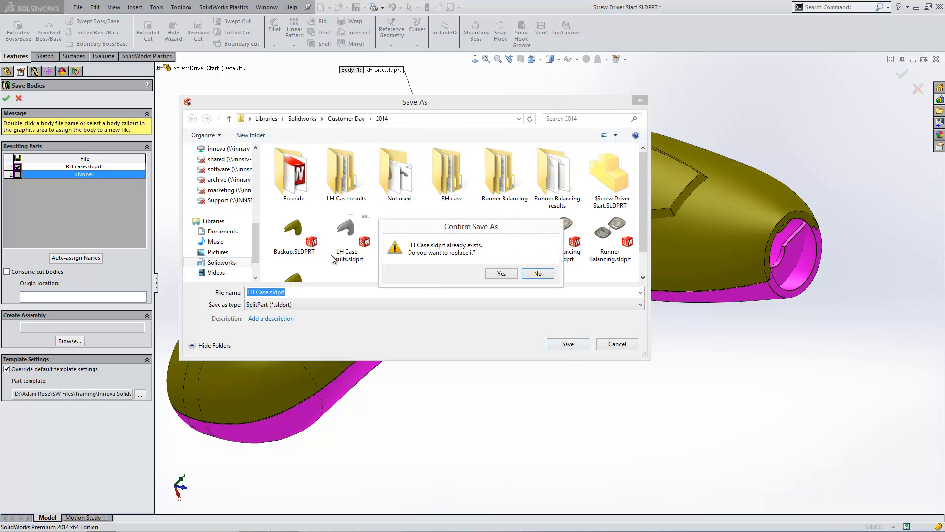
{"action": "left_click", "coordinate": [491, 274]}
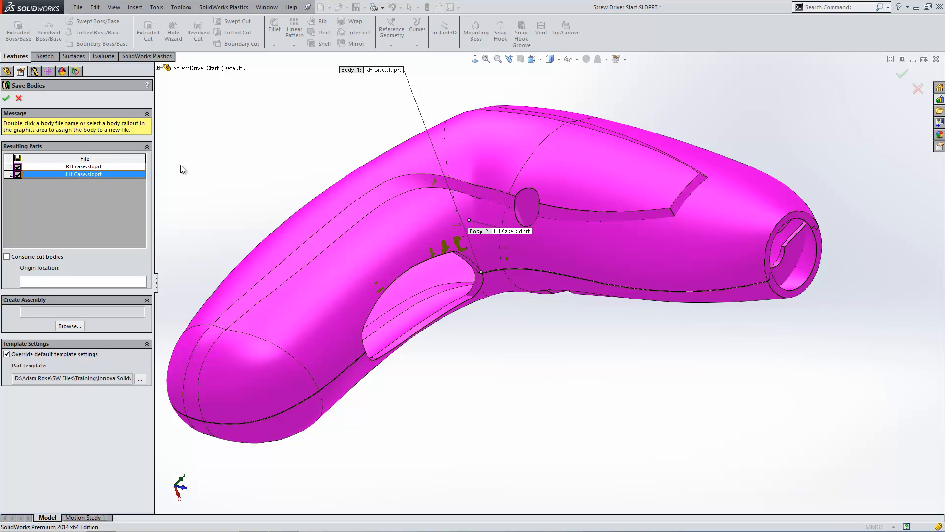
Complete Save Bodies for both case halves and switch to the RH case part, showing its inside.
{"action": "left_click", "coordinate": [6, 99]}
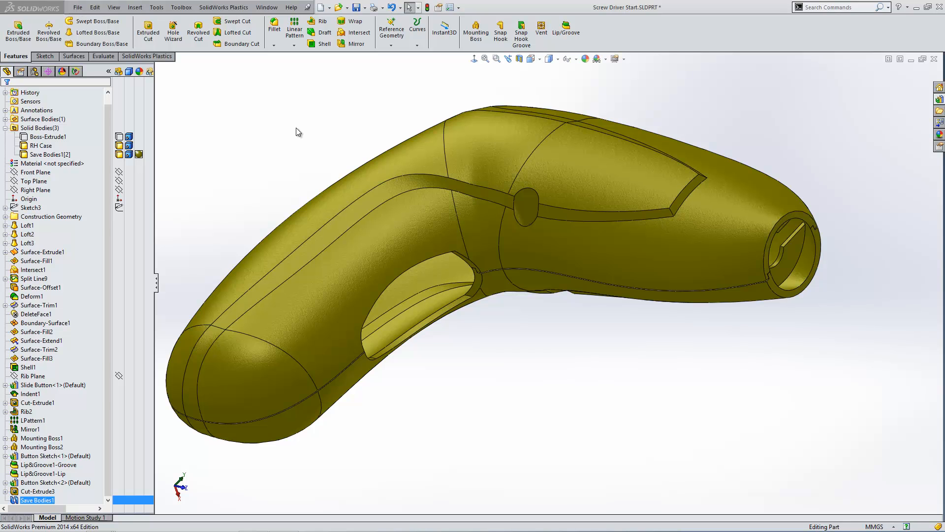
{"action": "key", "text": "ctrl+Tab"}
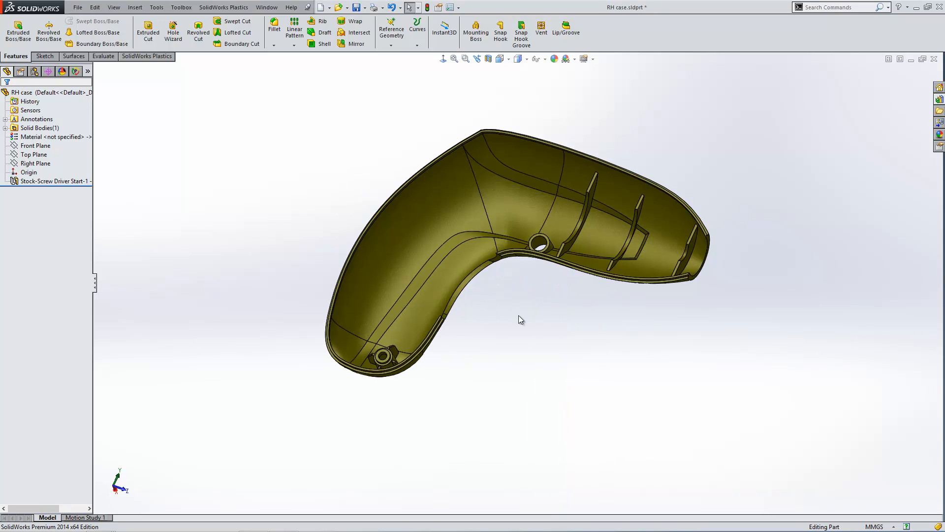
{"action": "scroll", "coordinate": [522, 310], "scroll_direction": "down", "scroll_amount": 2}
{"action": "middle_click_drag", "start_coordinate": [516, 307], "coordinate": [541, 332]}
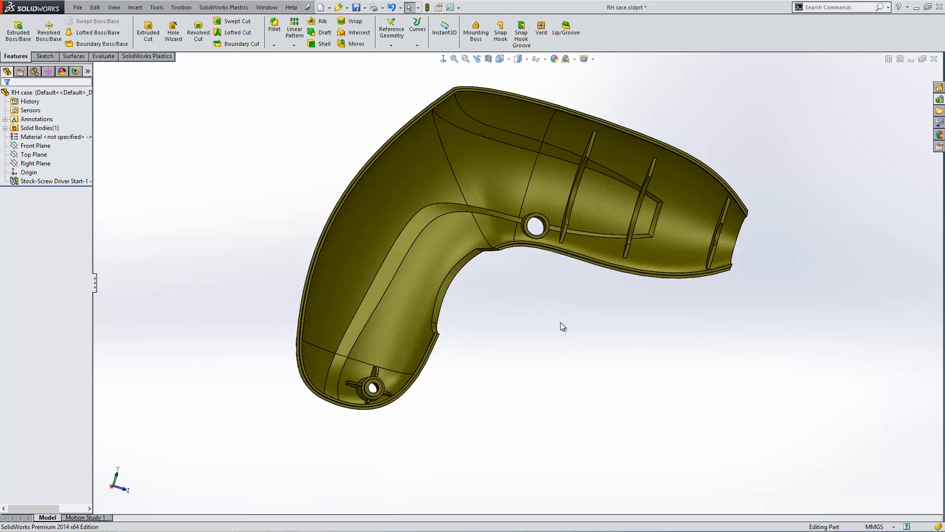
{"action": "key", "text": "alt+Tab"}
{"action": "left_click", "coordinate": [560, 322]}
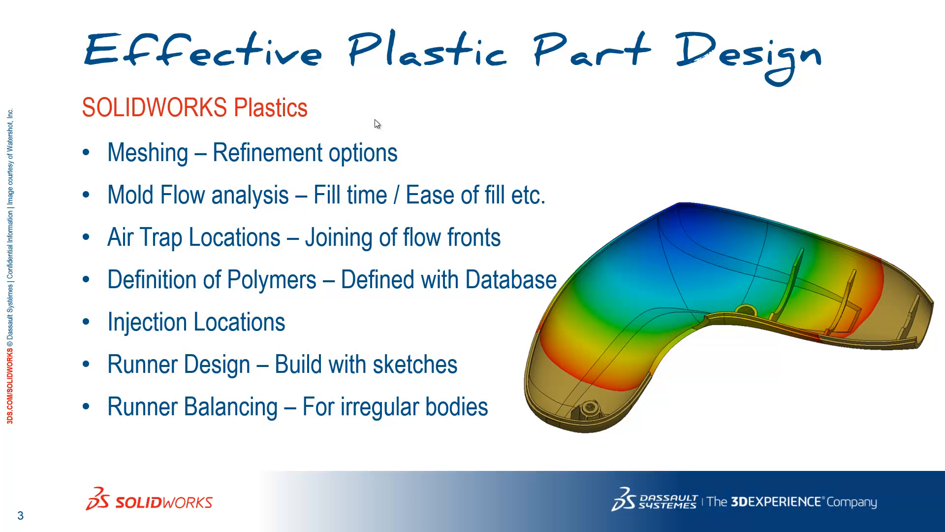
{"action": "key", "text": "alt+Tab"}
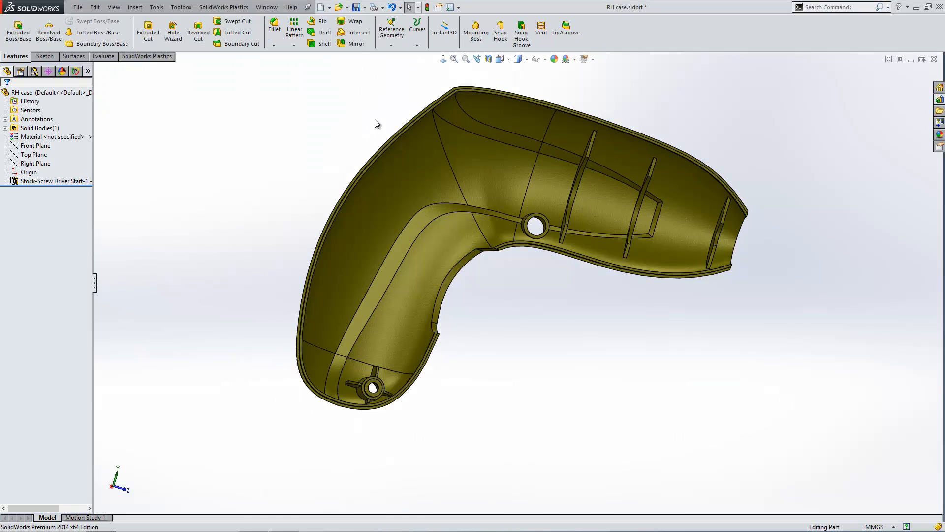
Check the add-ins list for SolidWorks Plastics, leaving the add-in settings unaltered.
{"action": "mouse_move", "coordinate": [513, 149]}
{"action": "middle_mouse_down"}
{"action": "mouse_move", "coordinate": [540, 217]}
{"action": "mouse_move", "coordinate": [498, 146]}
{"action": "mouse_move", "coordinate": [503, 165]}
{"action": "middle_mouse_up"}
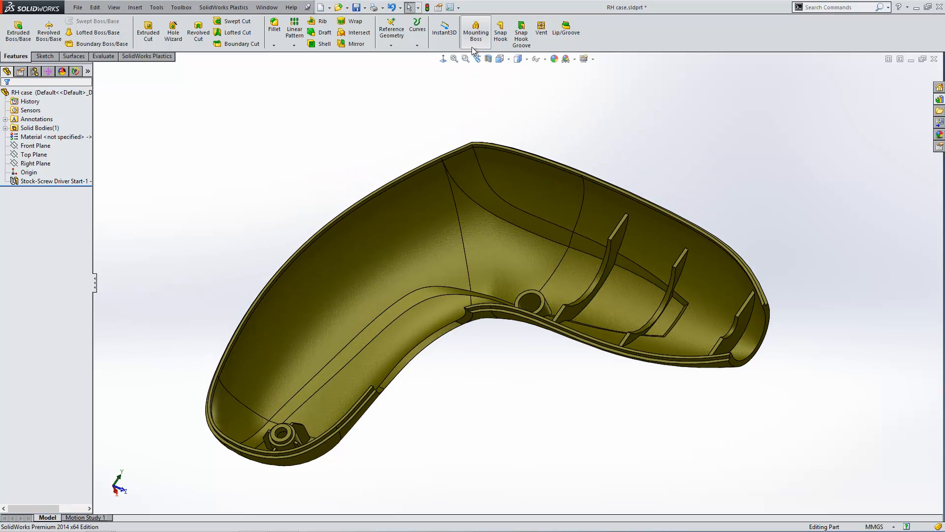
{"action": "left_click", "coordinate": [460, 7]}
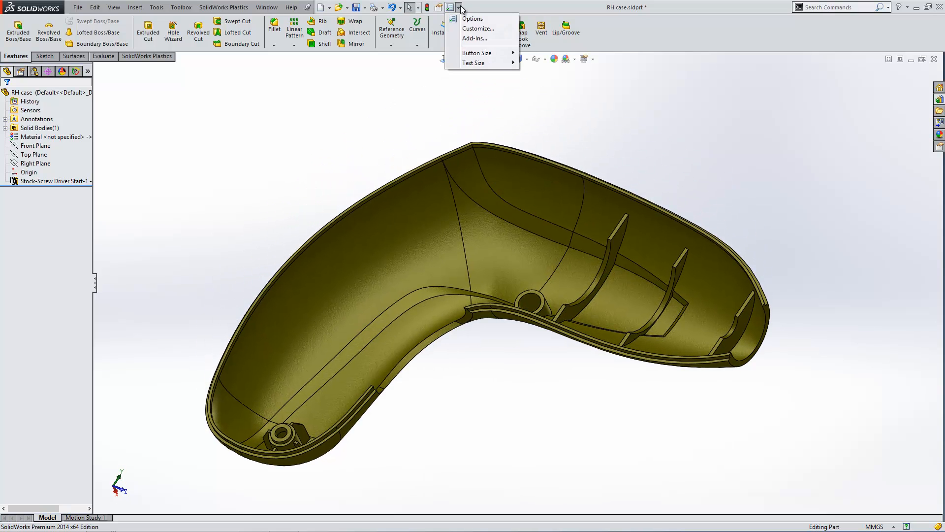
{"action": "left_click", "coordinate": [473, 39]}
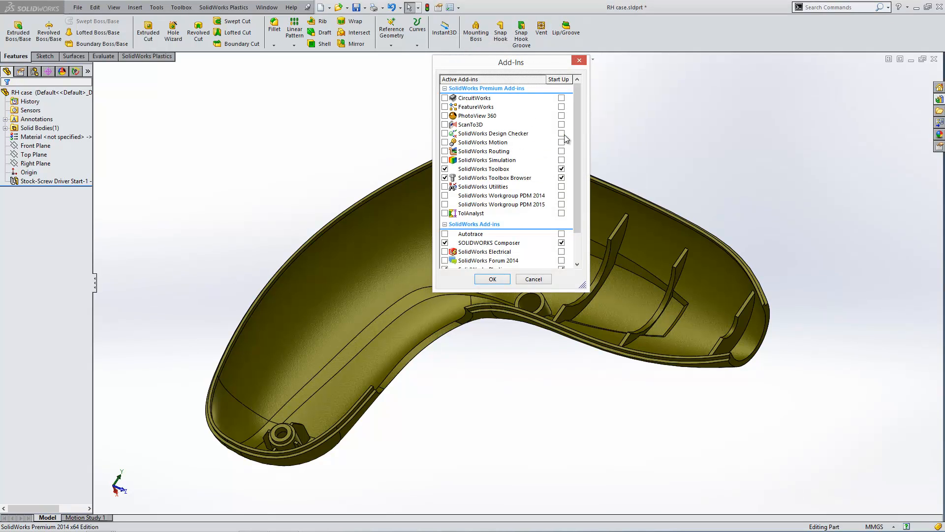
{"action": "left_click_drag", "start_coordinate": [579, 116], "coordinate": [577, 216]}
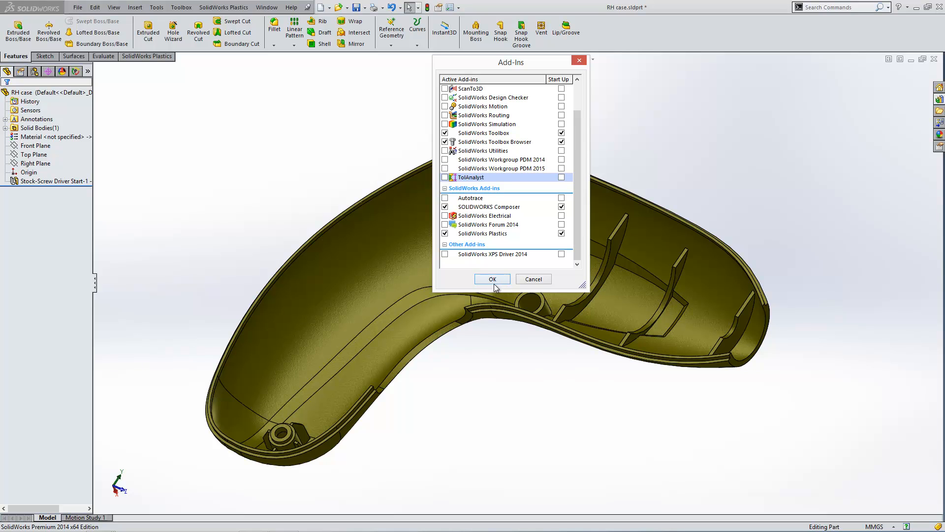
{"action": "left_click", "coordinate": [534, 280]}
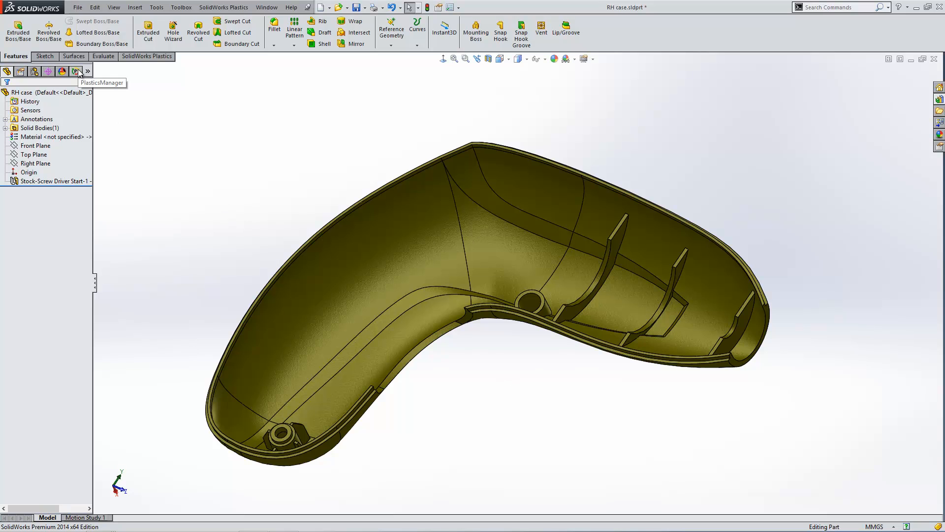
Show the PlasticsManager for the RH case and save the part together with its referenced Screw Driver Start.SLDPRT.
{"action": "left_click", "coordinate": [76, 71]}
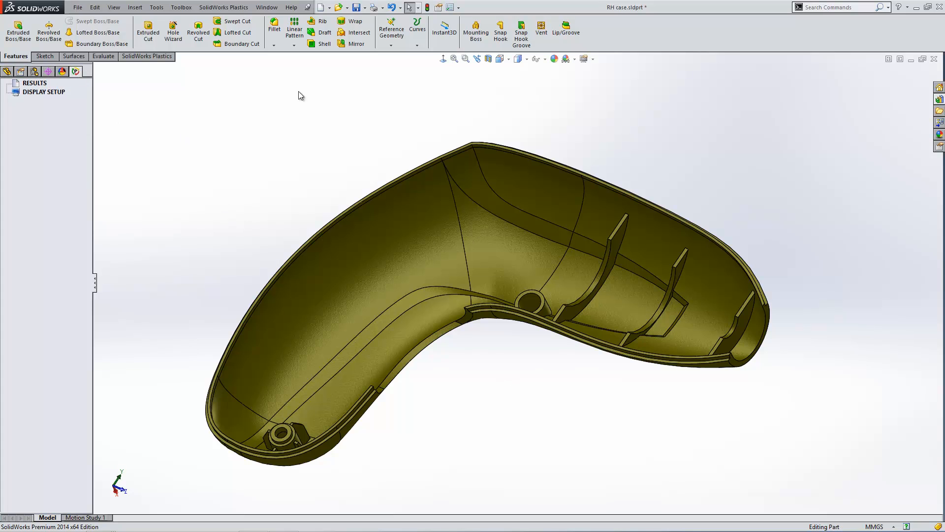
{"action": "left_click", "coordinate": [356, 6]}
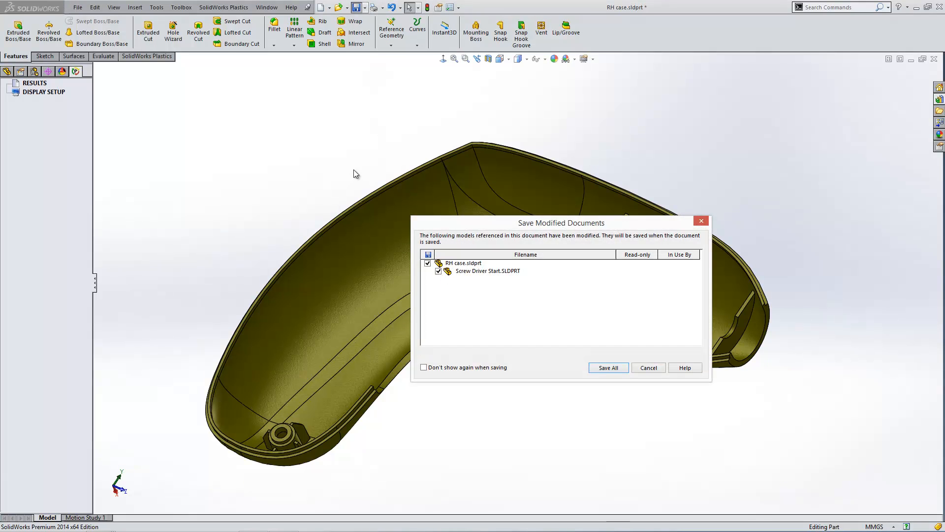
{"action": "left_click", "coordinate": [608, 368]}
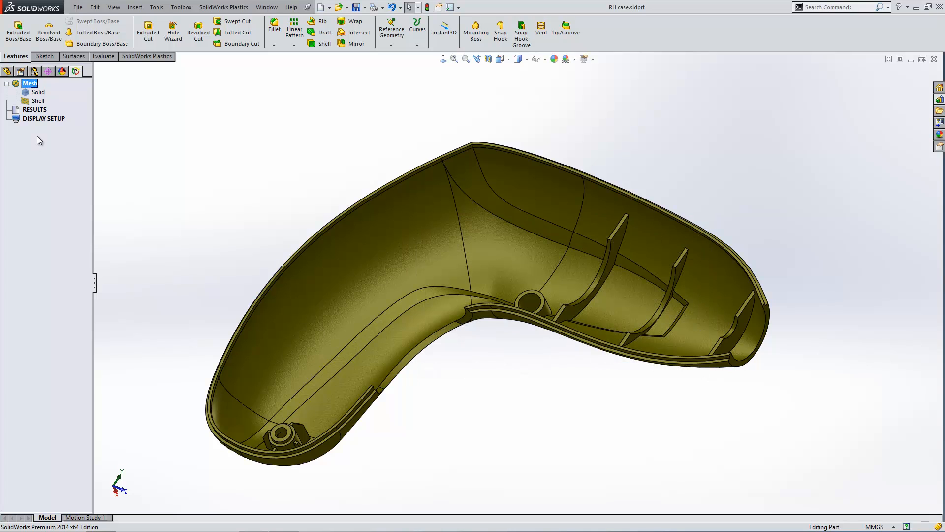
Start a manual shell mesh of the RH case without reusing the previous meshing parameters.
{"action": "left_click", "coordinate": [39, 101]}
{"action": "right_click", "coordinate": [37, 102]}
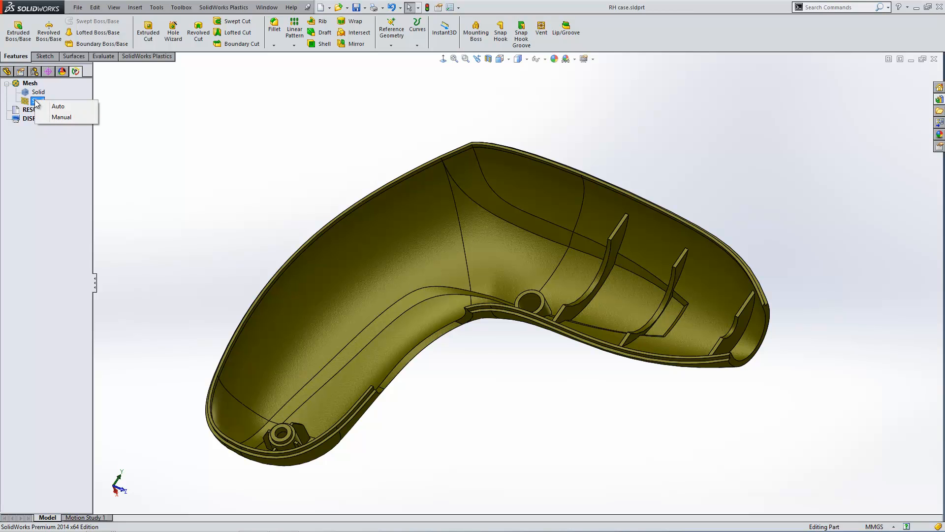
{"action": "left_click", "coordinate": [69, 118]}
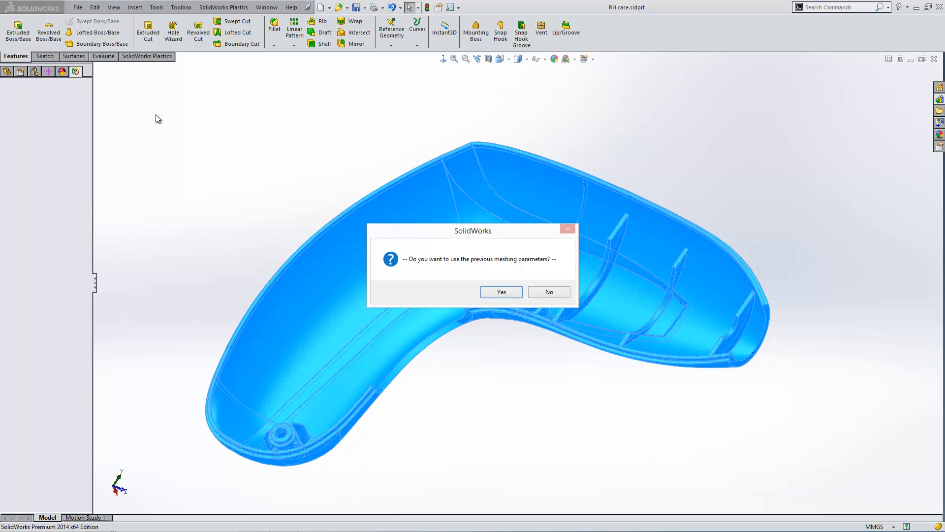
{"action": "left_click", "coordinate": [563, 296]}
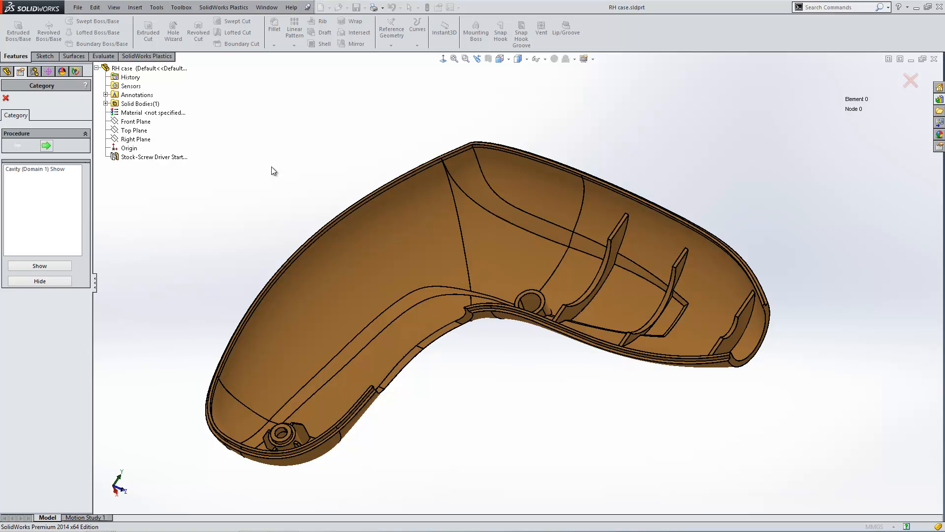
Generate the surface mesh of the case cavity with a triangle size of 1.5 and no local refinement.
{"action": "left_click", "coordinate": [46, 145]}
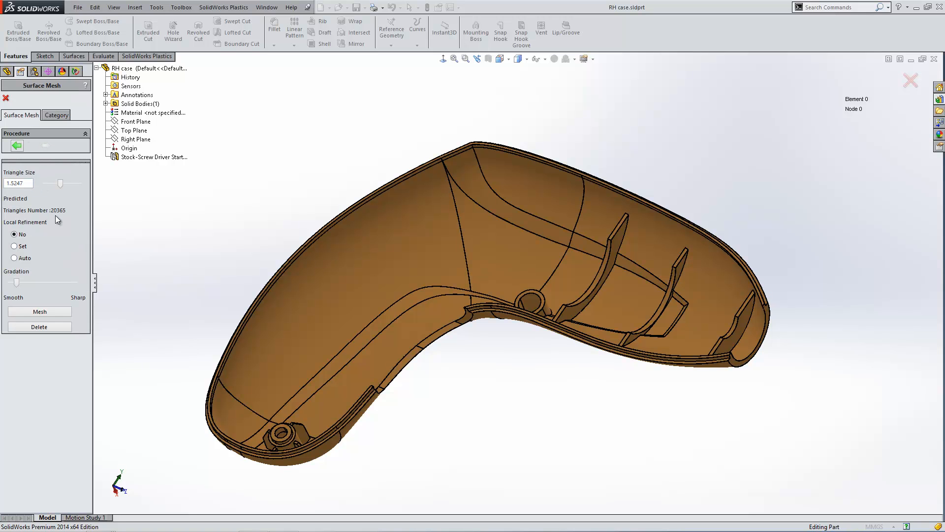
{"action": "double_click", "coordinate": [10, 184]}
{"action": "type", "text": "1.5"}
{"action": "left_click", "coordinate": [47, 312]}
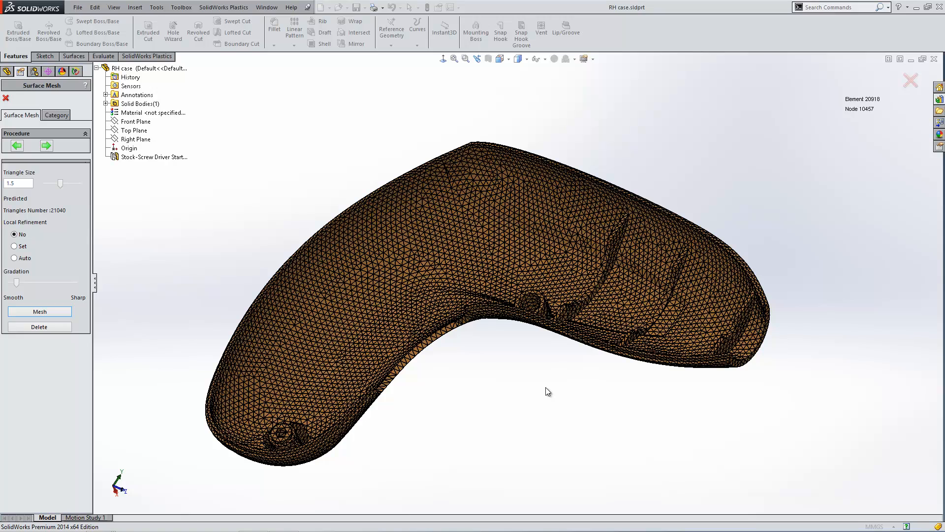
Inspect the generated mesh, review its quality summary and finish the shell mesh.
{"action": "middle_click_drag", "start_coordinate": [503, 337], "coordinate": [522, 399]}
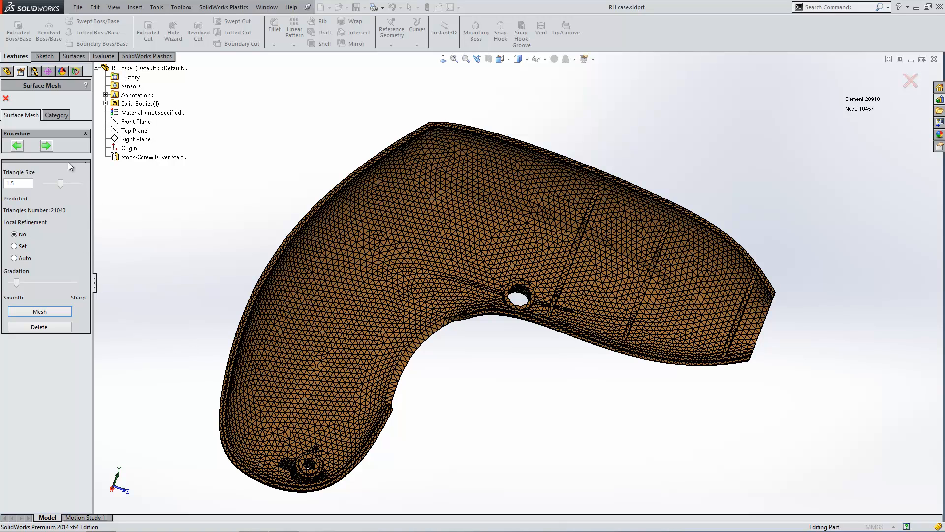
{"action": "left_click", "coordinate": [46, 146]}
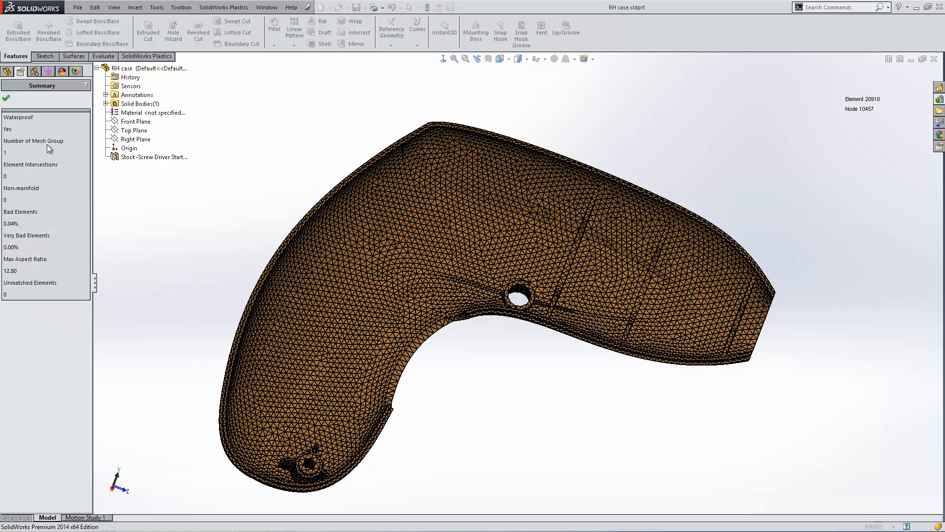
{"action": "left_click", "coordinate": [7, 100]}
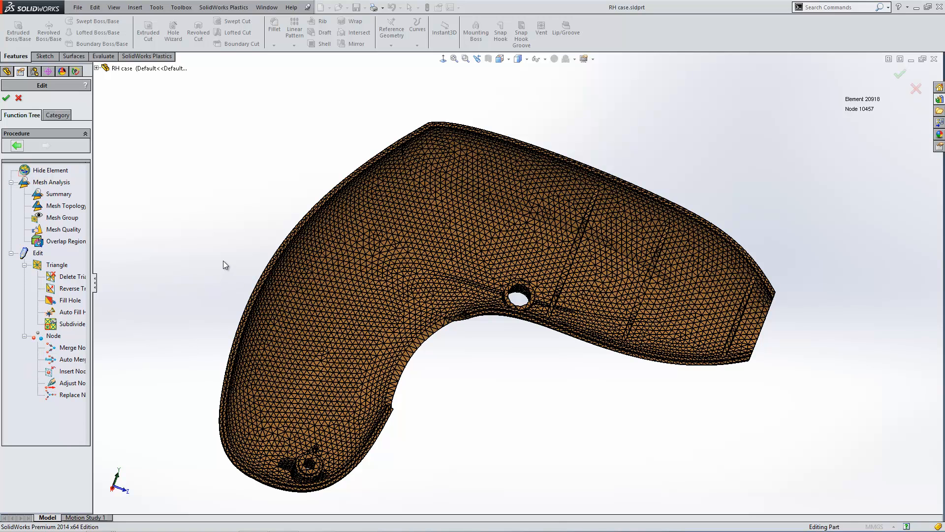
{"action": "left_click", "coordinate": [6, 98]}
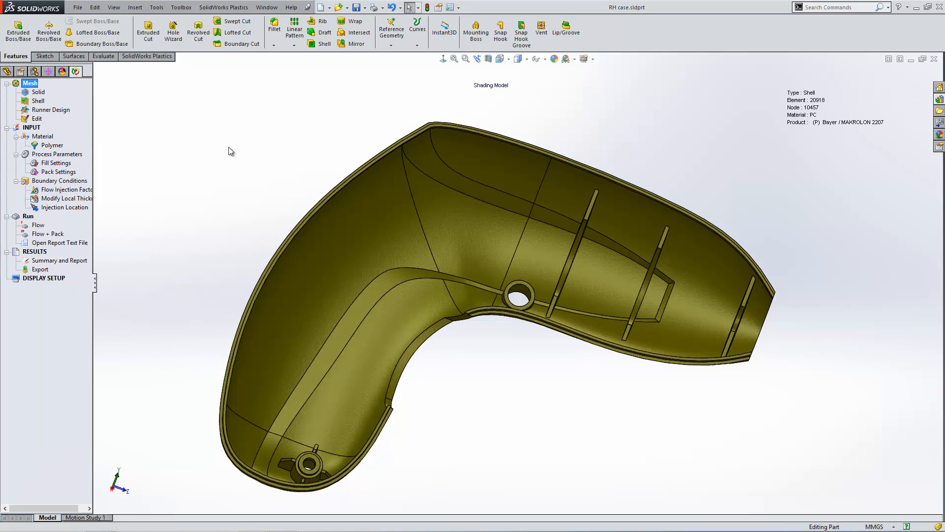
Open the polymer database from the material input and browse the grades in the ABS family.
{"action": "right_click", "coordinate": [59, 146]}
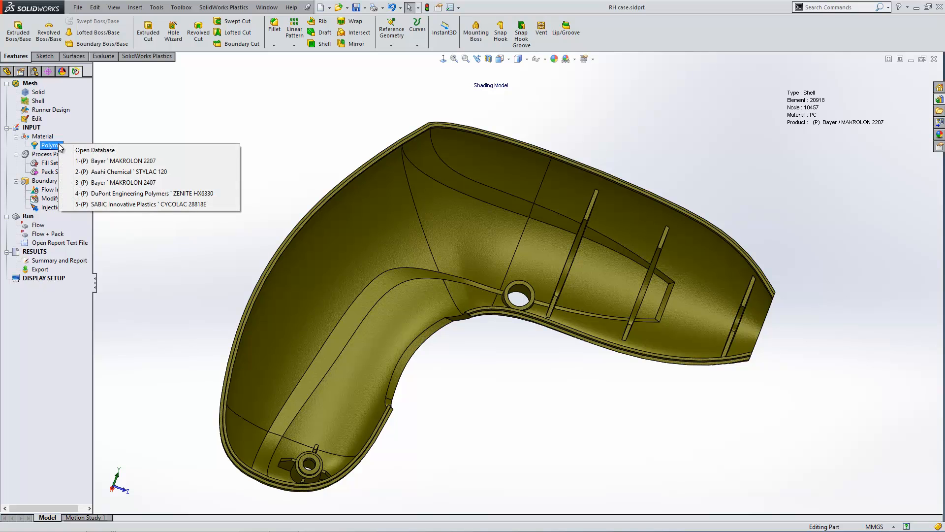
{"action": "left_click", "coordinate": [104, 157]}
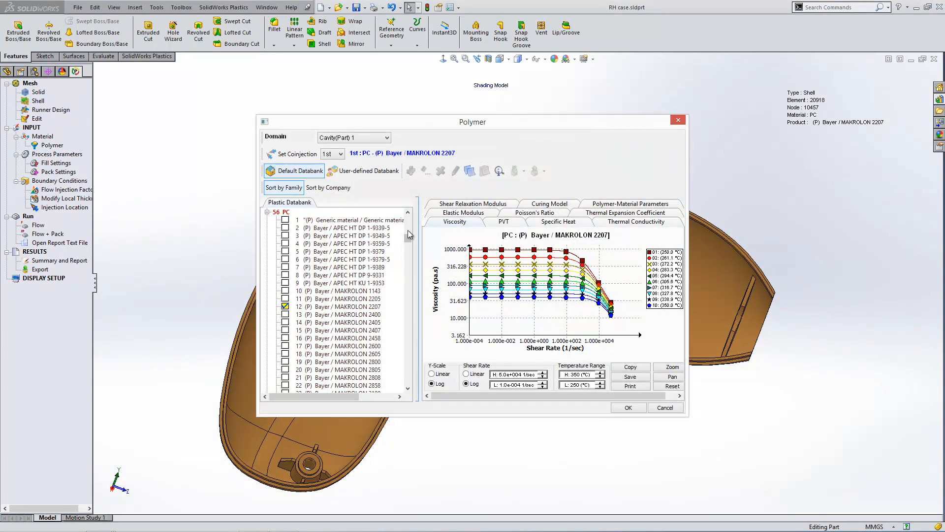
{"action": "left_click_drag", "start_coordinate": [409, 237], "coordinate": [409, 219]}
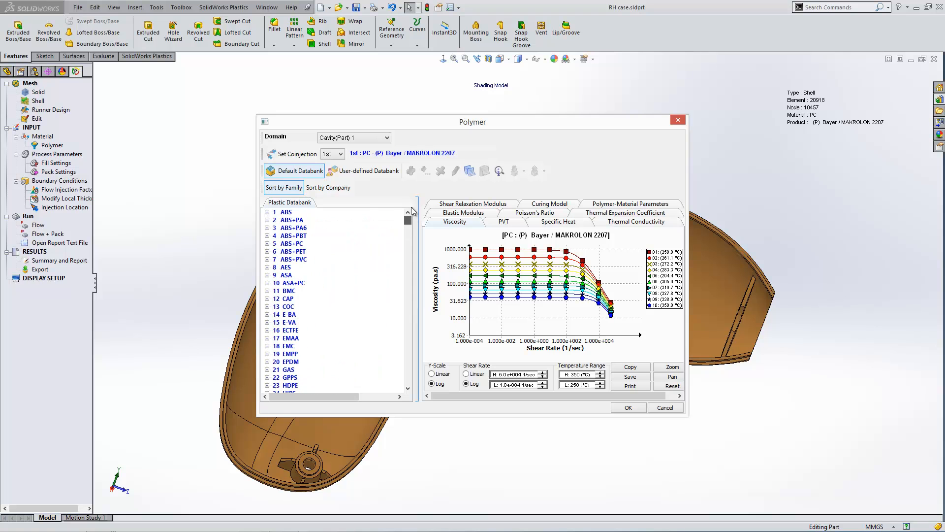
{"action": "left_click", "coordinate": [267, 213]}
{"action": "left_click_drag", "start_coordinate": [407, 217], "coordinate": [418, 285]}
{"action": "left_click_drag", "start_coordinate": [416, 326], "coordinate": [431, 217]}
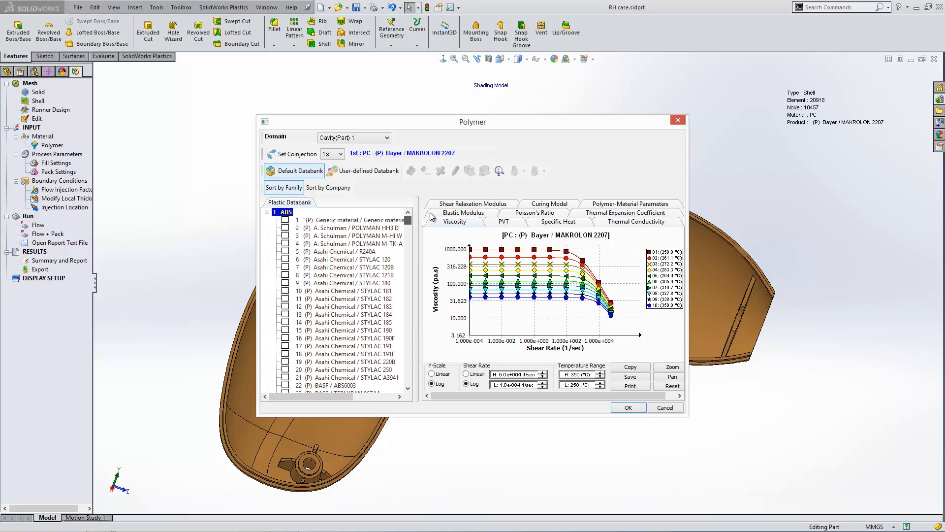
{"action": "left_click", "coordinate": [267, 213]}
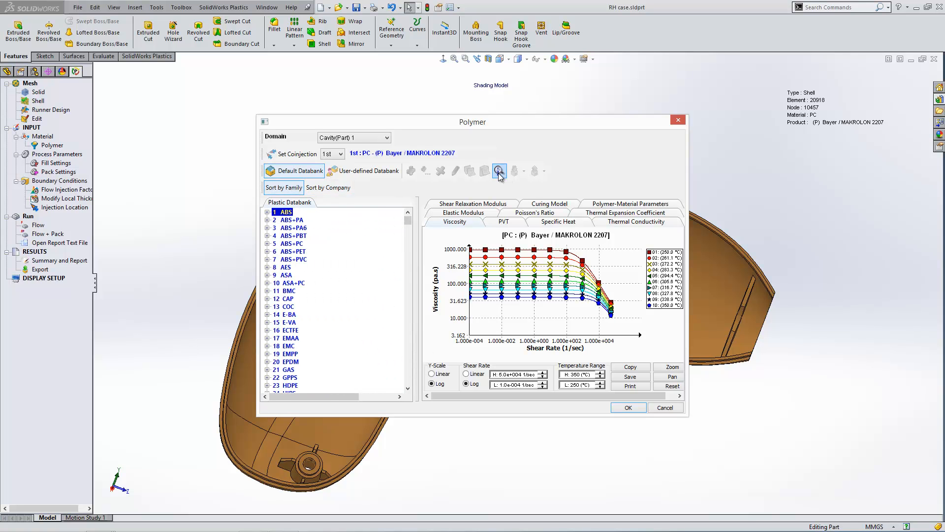
Return to Bayer MAKROLON 2207 in the PC family and examine its specific heat and Poisson's ratio curves.
{"action": "left_click_drag", "start_coordinate": [409, 221], "coordinate": [411, 237]}
{"action": "scroll", "coordinate": [403, 236], "scroll_direction": "up", "scroll_amount": 15}
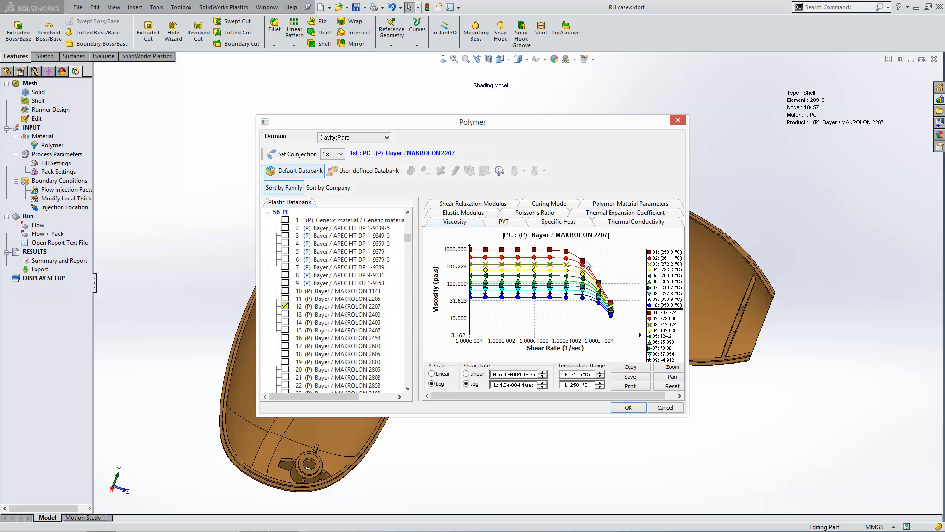
{"action": "left_click", "coordinate": [552, 223]}
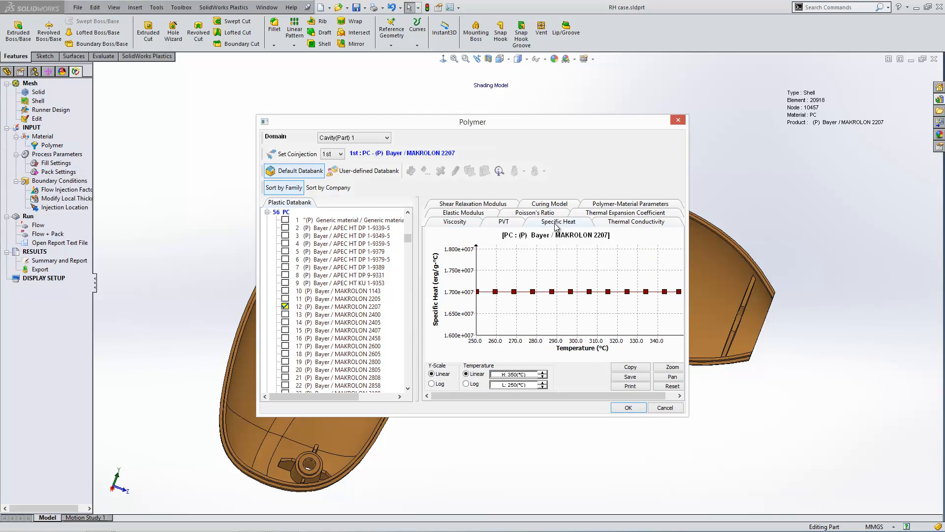
{"action": "left_click", "coordinate": [518, 225]}
{"action": "left_click", "coordinate": [557, 216]}
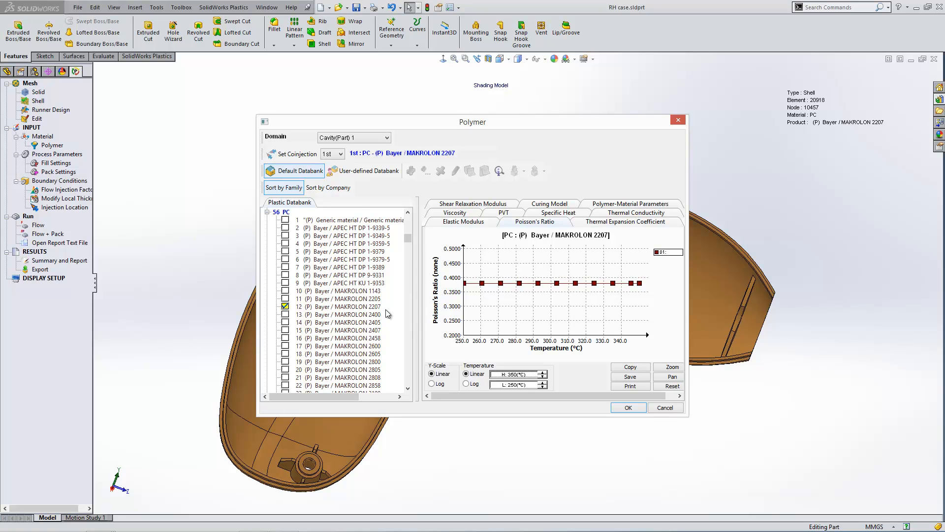
View the user-defined databank, then return to the default databank and accept Bayer MAKROLON 2207 as the cavity polymer.
{"action": "left_click", "coordinate": [366, 172]}
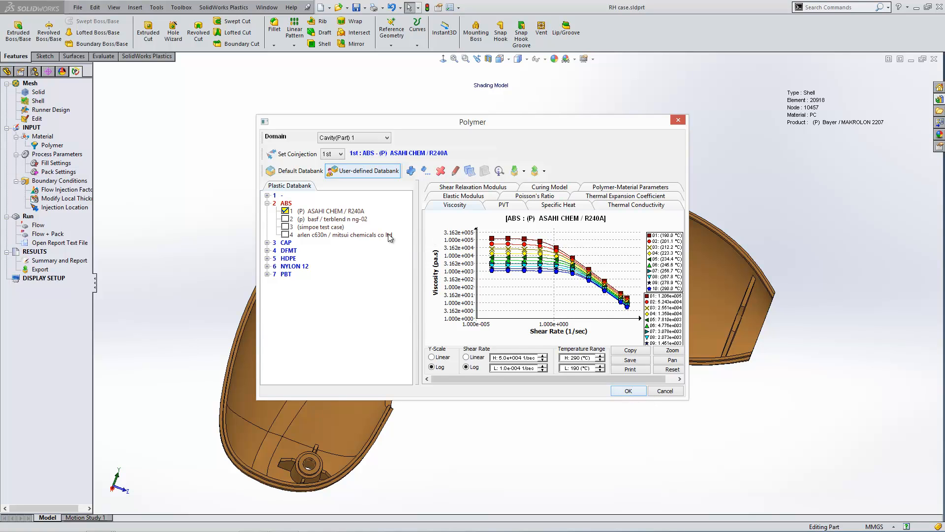
{"action": "left_click", "coordinate": [294, 171]}
{"action": "left_click", "coordinate": [630, 408]}
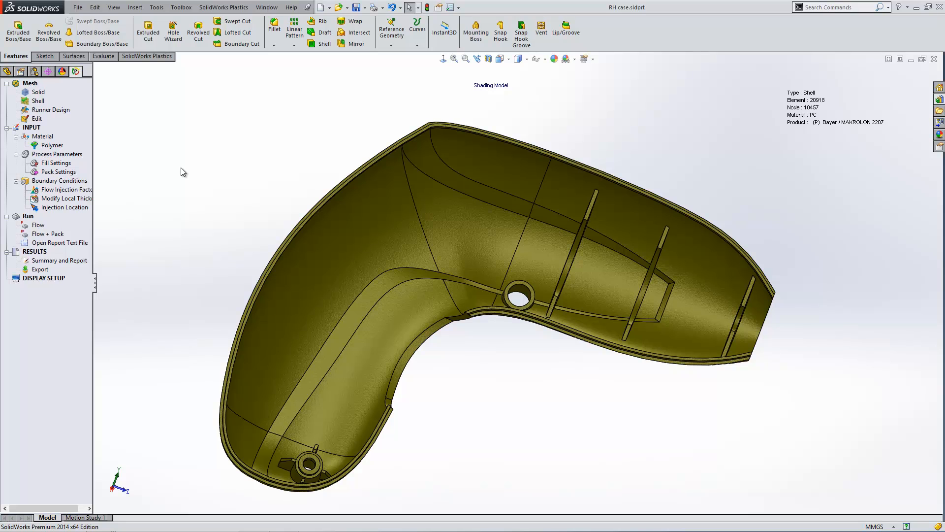
Add an injection location at the upper corner of the RH case's rim and accept it.
{"action": "right_click", "coordinate": [65, 211]}
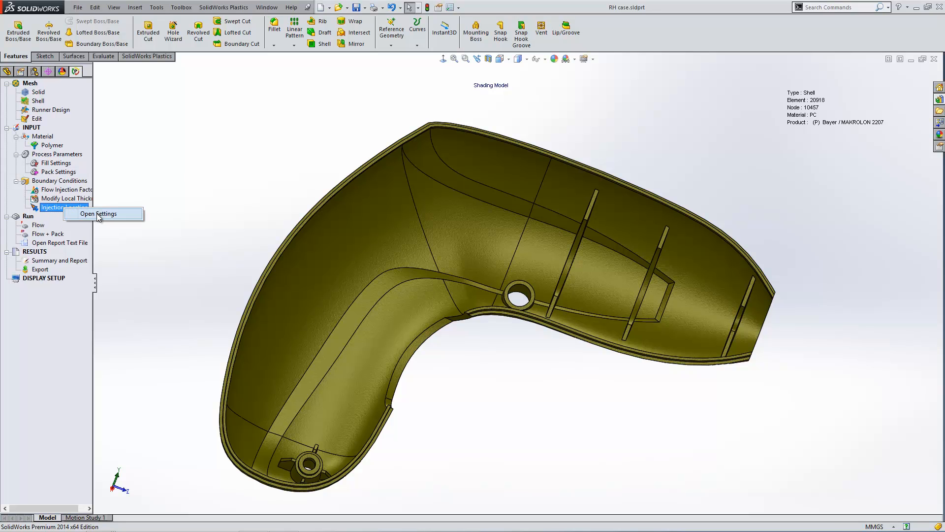
{"action": "left_click", "coordinate": [98, 214]}
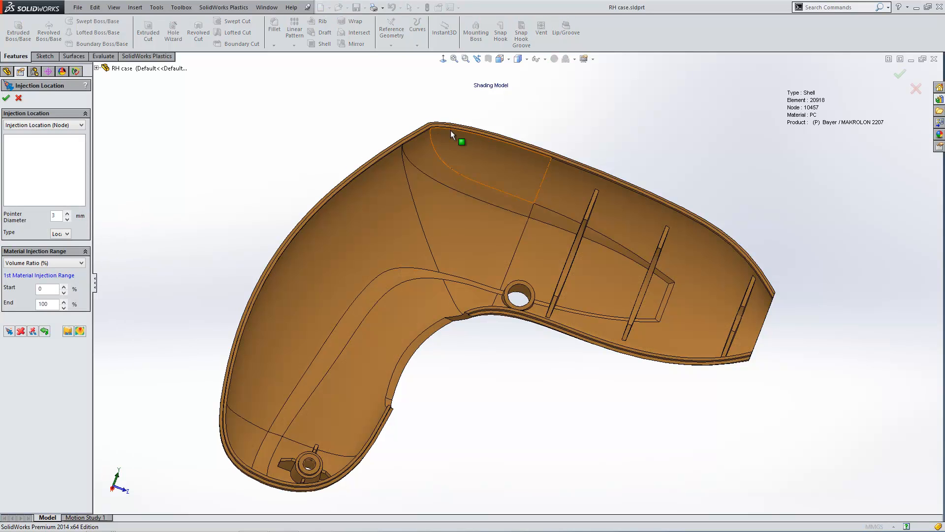
{"action": "scroll", "coordinate": [443, 135], "scroll_direction": "down", "scroll_amount": 5}
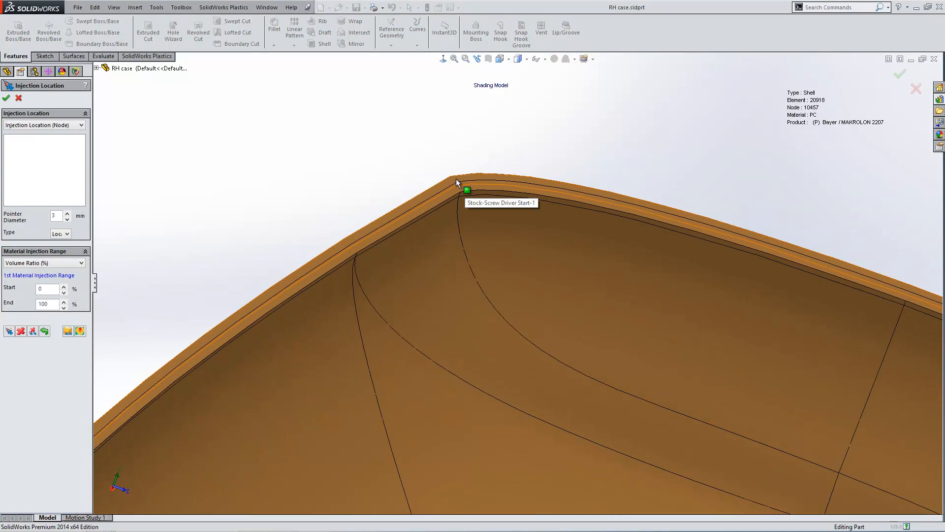
{"action": "left_click", "coordinate": [456, 179]}
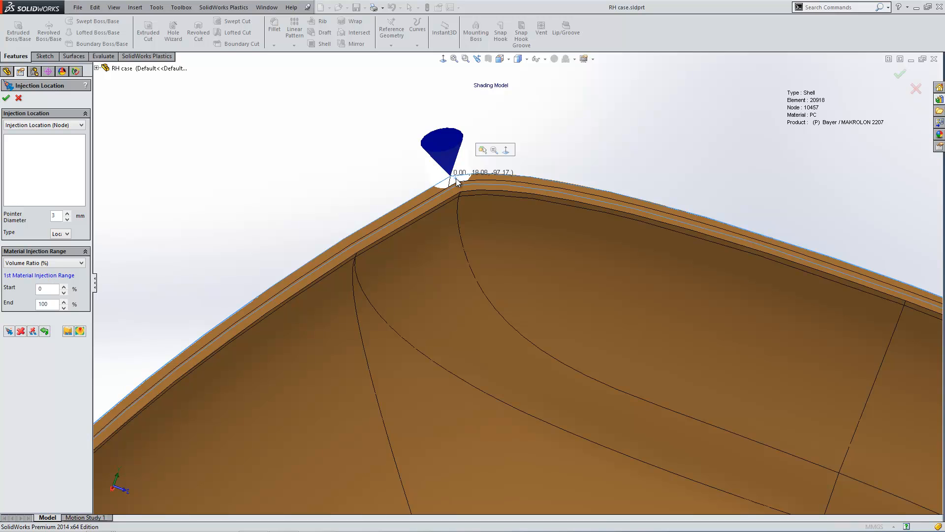
{"action": "left_click", "coordinate": [9, 332]}
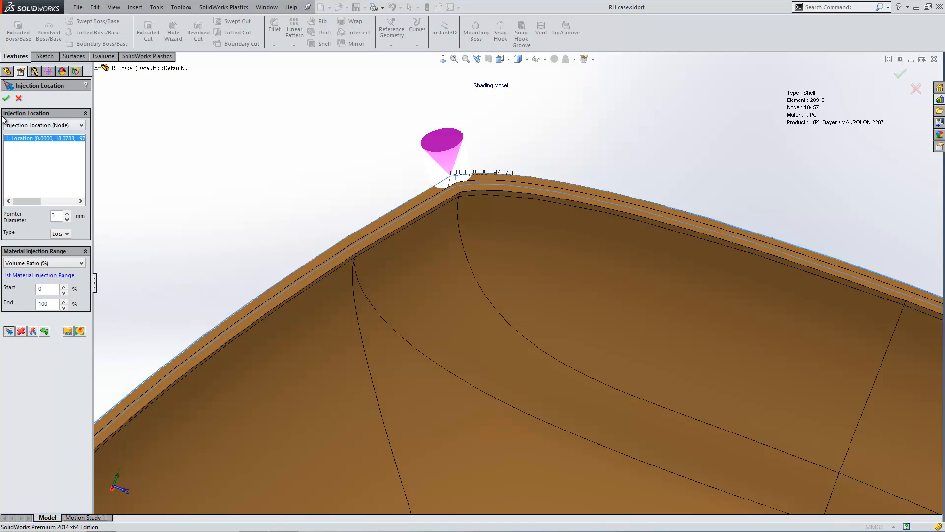
{"action": "left_click", "coordinate": [6, 99]}
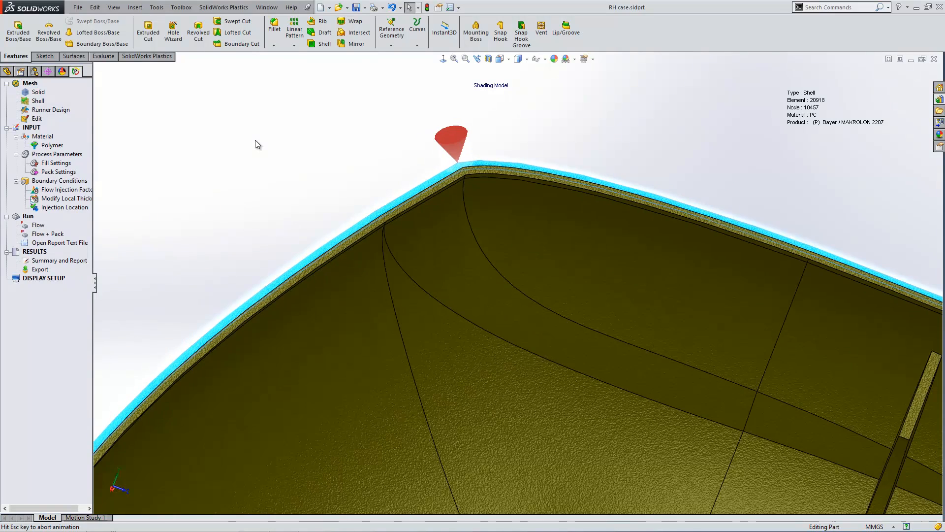
{"action": "key", "text": "f"}
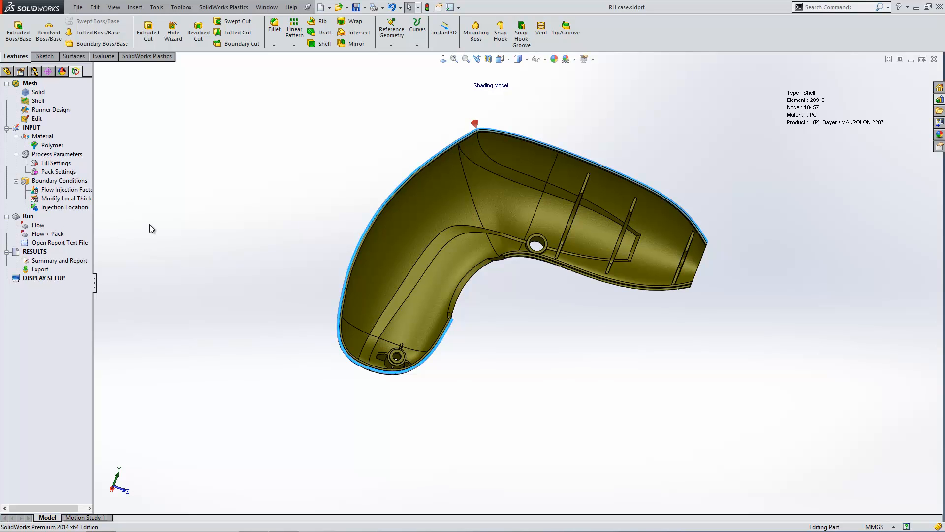
Review the pack settings, including holding and cooling times, and the fill settings with melt and mold temperatures, without changing them.
{"action": "right_click", "coordinate": [55, 172]}
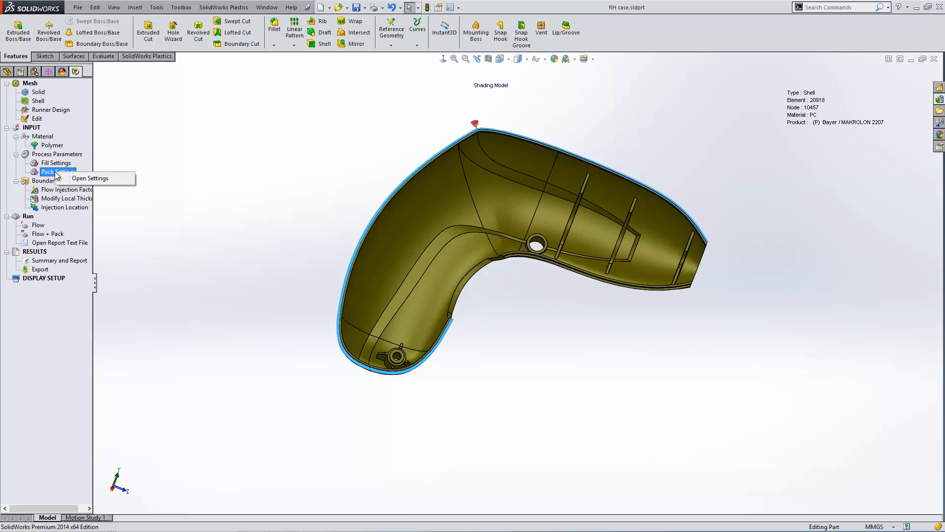
{"action": "left_click", "coordinate": [83, 179]}
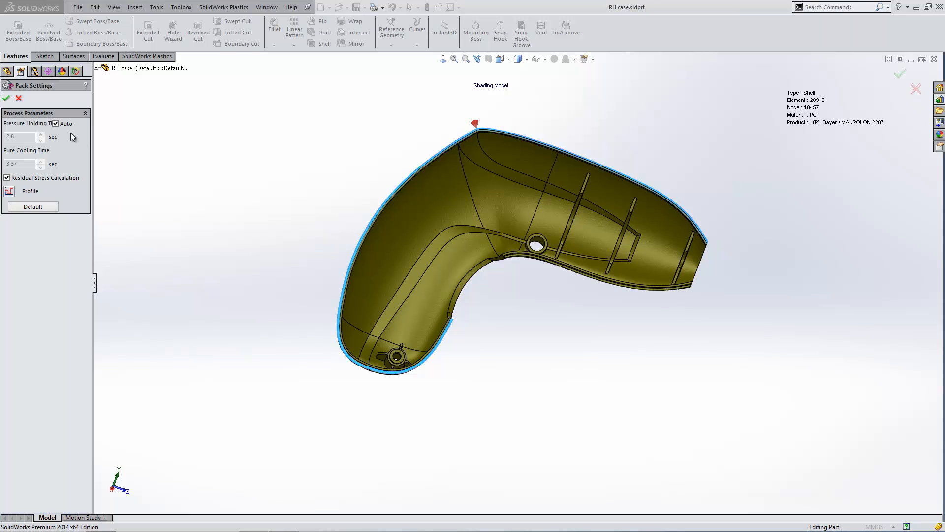
{"action": "left_click", "coordinate": [6, 97]}
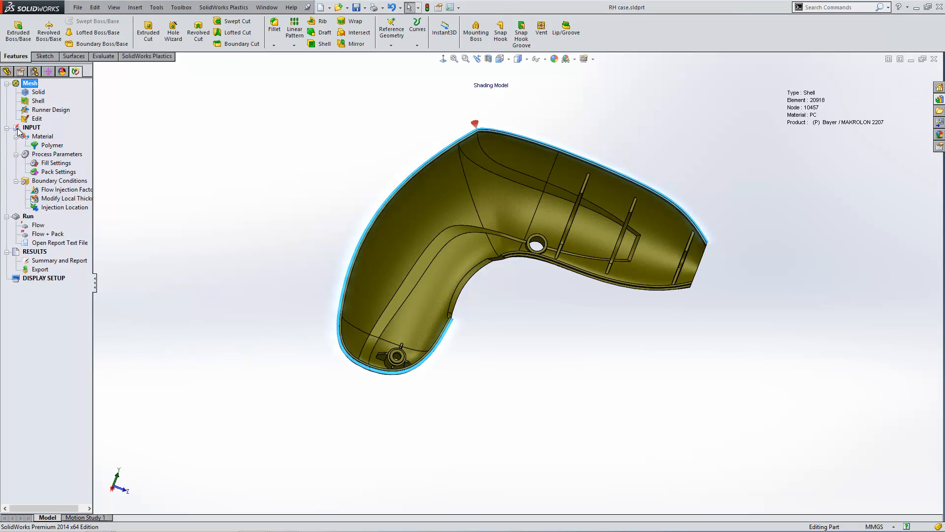
{"action": "right_click", "coordinate": [54, 163]}
{"action": "left_click", "coordinate": [74, 169]}
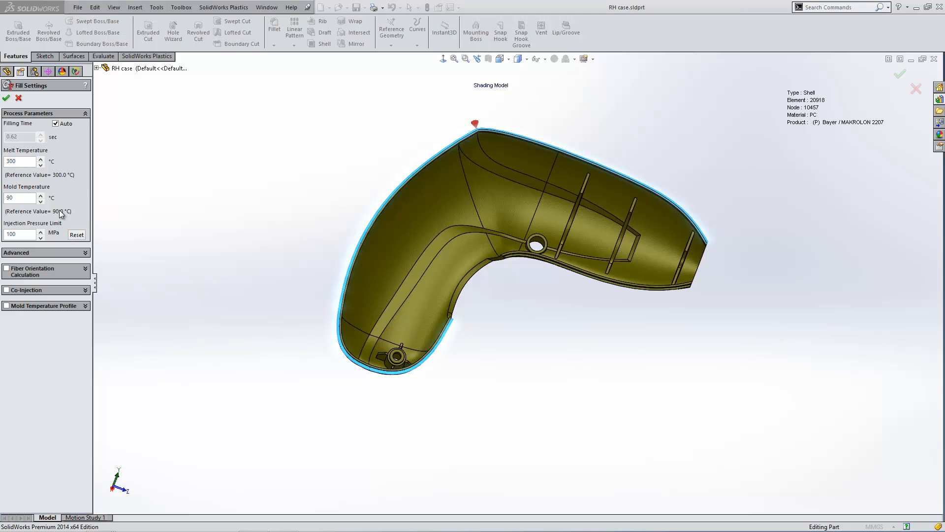
{"action": "left_click", "coordinate": [19, 97]}
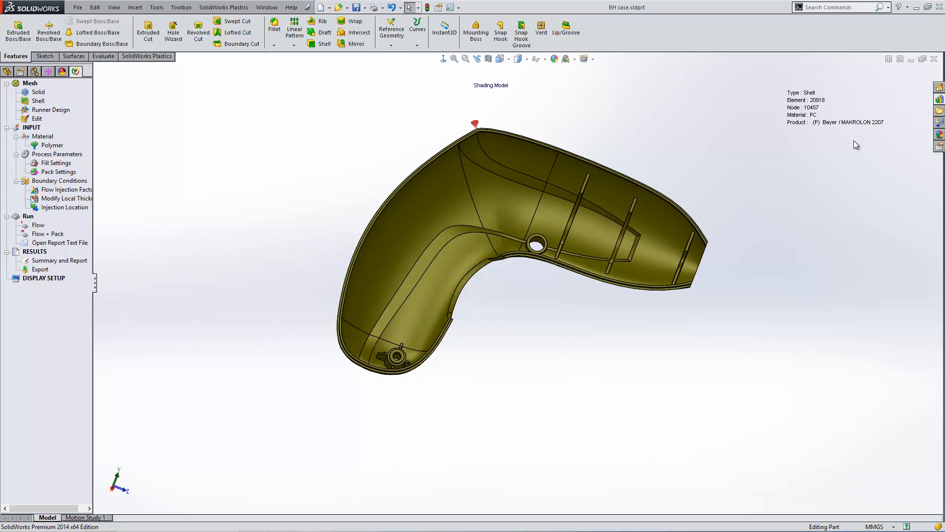
Open the recent document LH Case results.sldprt and display its Fill Time flow result.
{"action": "key", "text": "r"}
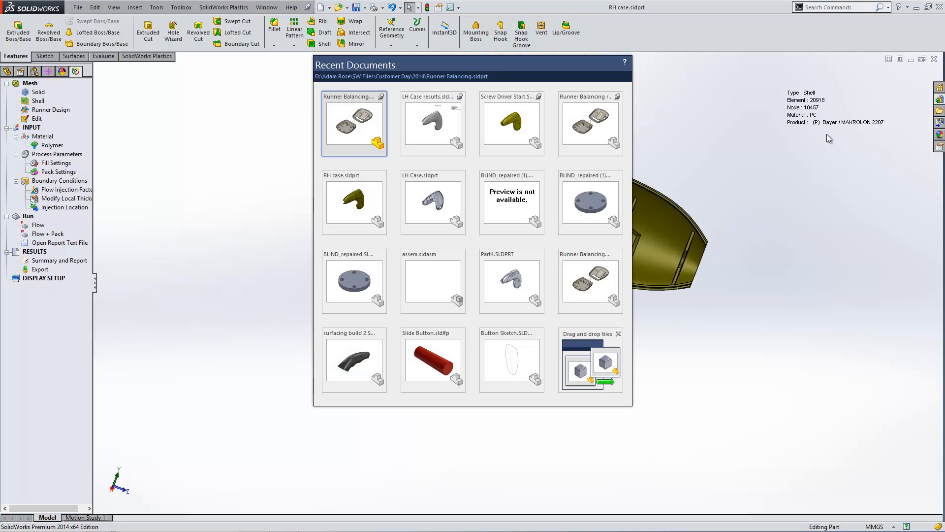
{"action": "left_click", "coordinate": [434, 124]}
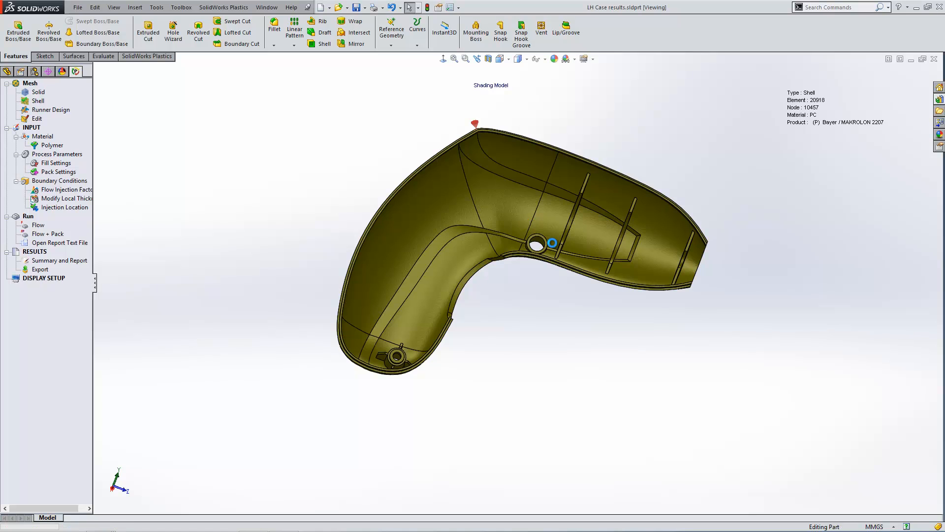
{"action": "left_click", "coordinate": [76, 71]}
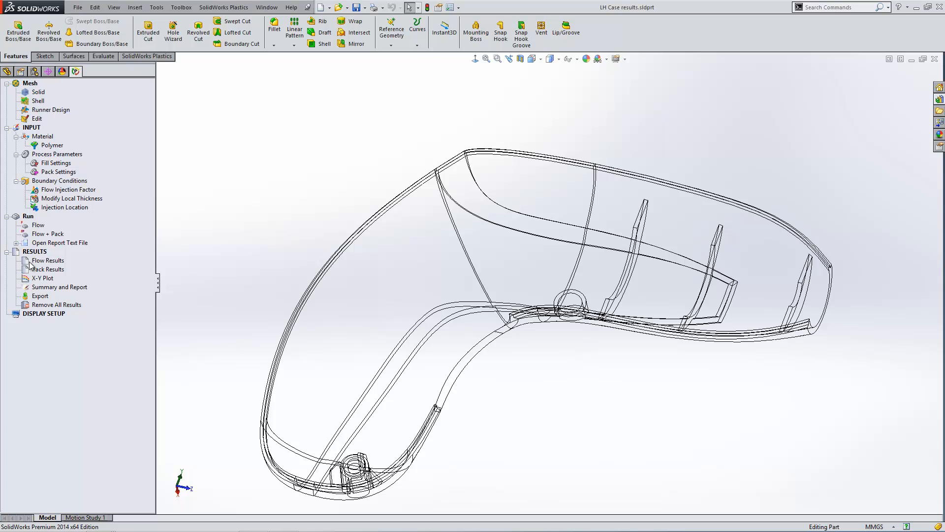
{"action": "double_click", "coordinate": [56, 263]}
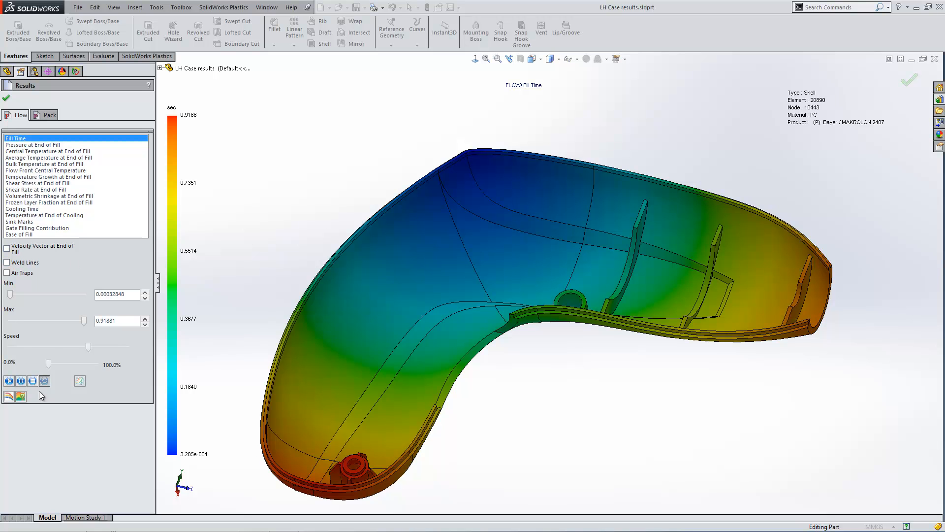
Play the fill time animation and consult the Results Adviser on the fill, closing it when done.
{"action": "left_click", "coordinate": [9, 381]}
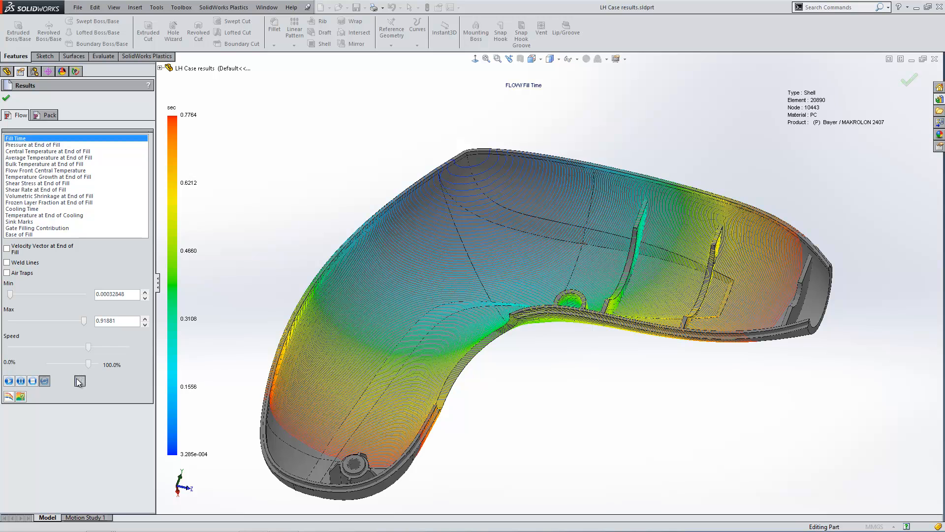
{"action": "left_click", "coordinate": [20, 397]}
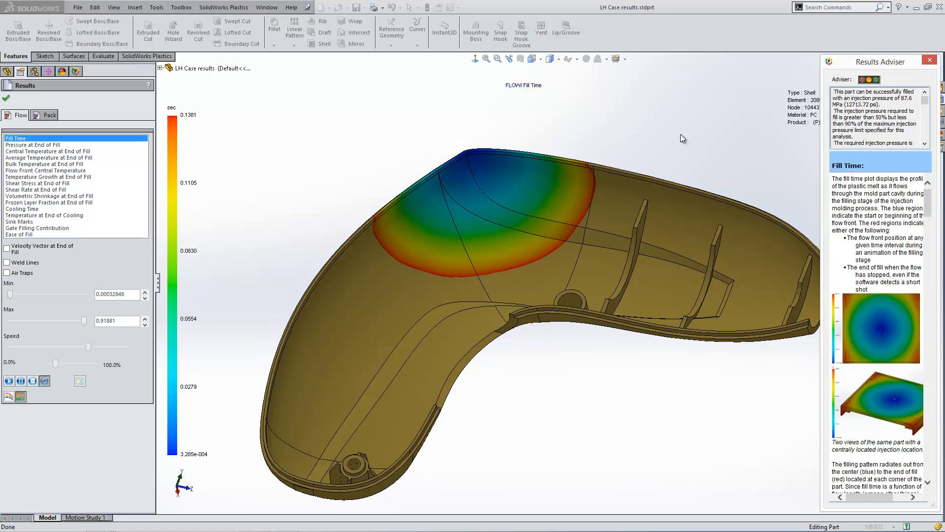
{"action": "left_click", "coordinate": [21, 397]}
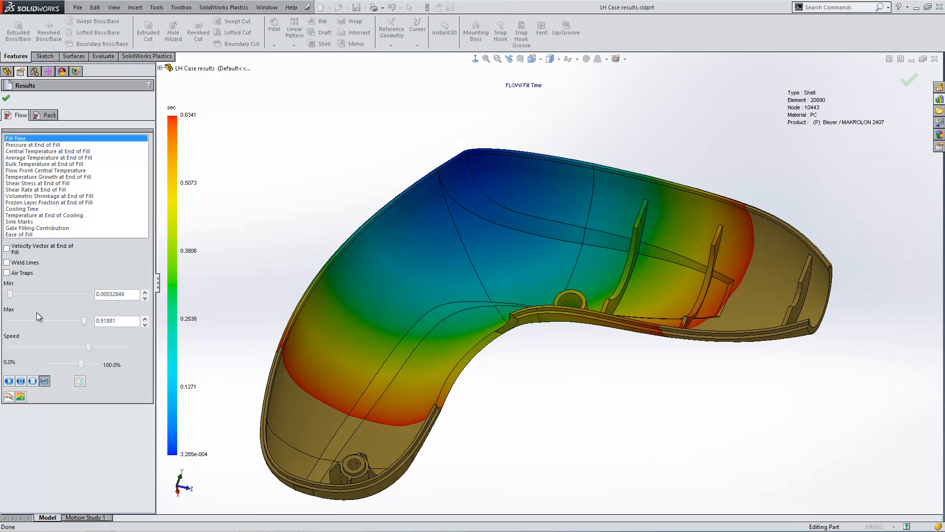
Examine the flow plots for Pressure at End of Fill, Cooling Time, Sink Marks on the outer face and Ease of Fill.
{"action": "left_click", "coordinate": [17, 145]}
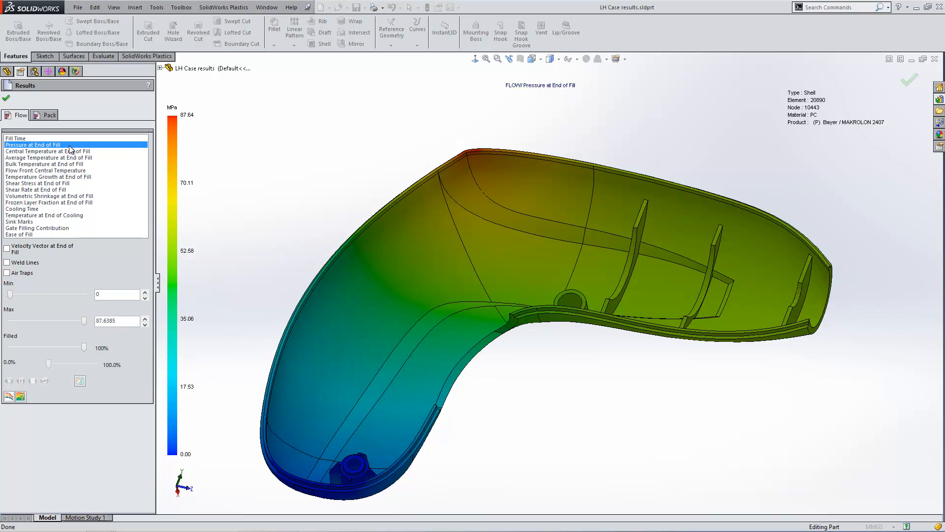
{"action": "left_click", "coordinate": [33, 209]}
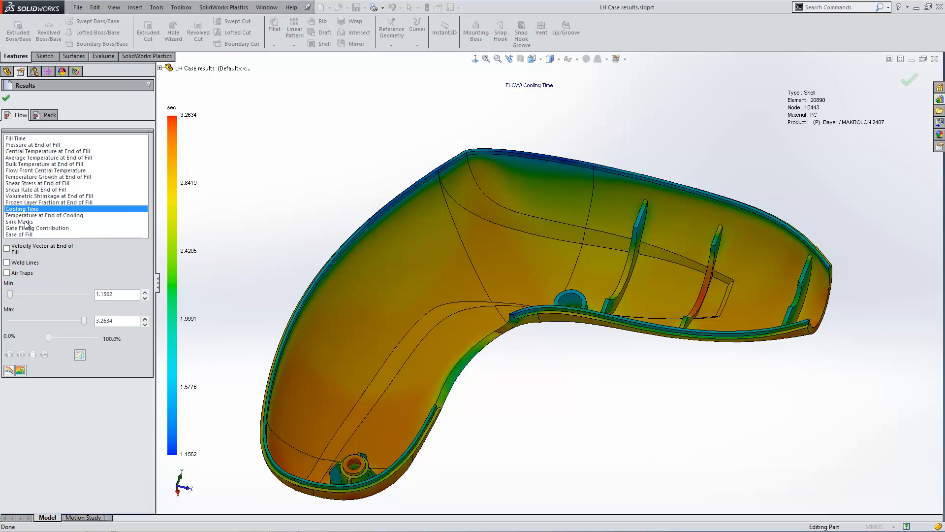
{"action": "left_click", "coordinate": [25, 222]}
{"action": "middle_click_drag", "start_coordinate": [661, 298], "coordinate": [544, 303]}
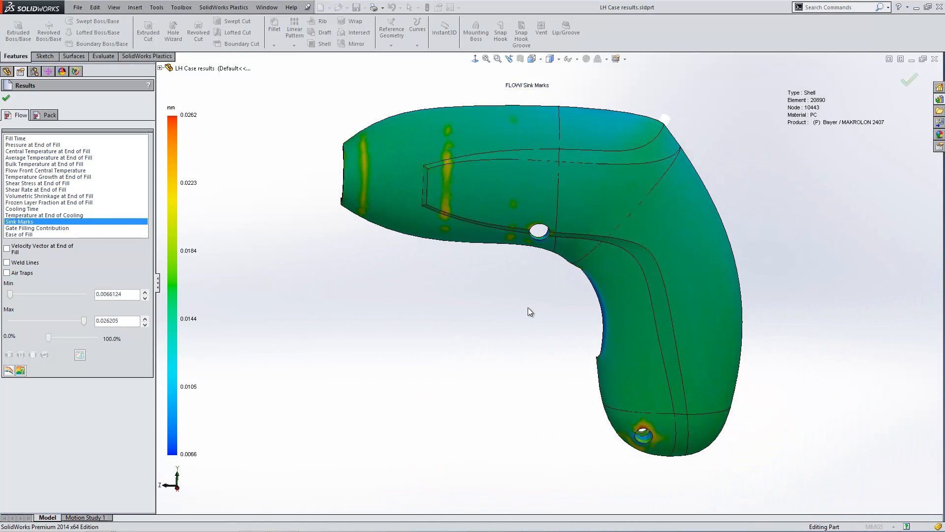
{"action": "left_click", "coordinate": [25, 234]}
{"action": "middle_click_drag", "start_coordinate": [344, 310], "coordinate": [593, 330]}
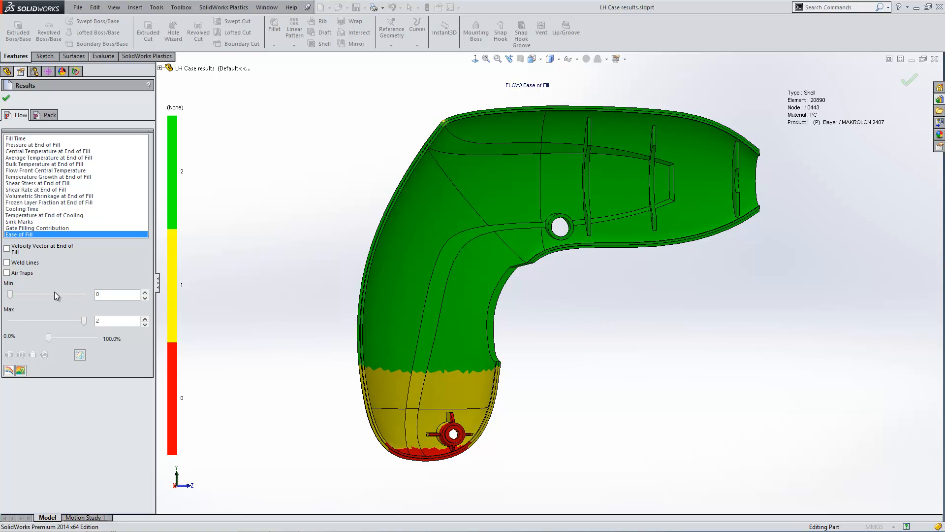
Display the weld lines and air traps on the case and inspect where they occur.
{"action": "left_click", "coordinate": [25, 263]}
{"action": "scroll", "coordinate": [674, 212], "scroll_direction": "down", "scroll_amount": 3}
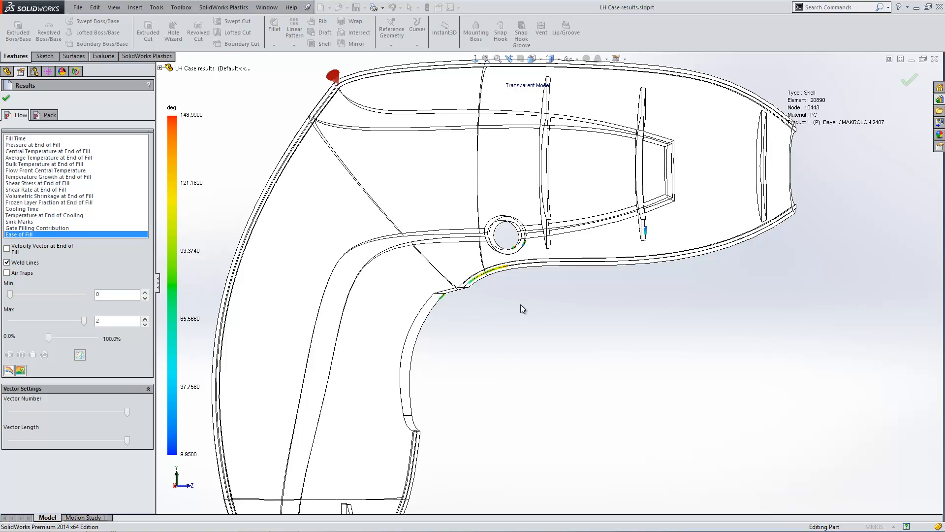
{"action": "left_click", "coordinate": [20, 274]}
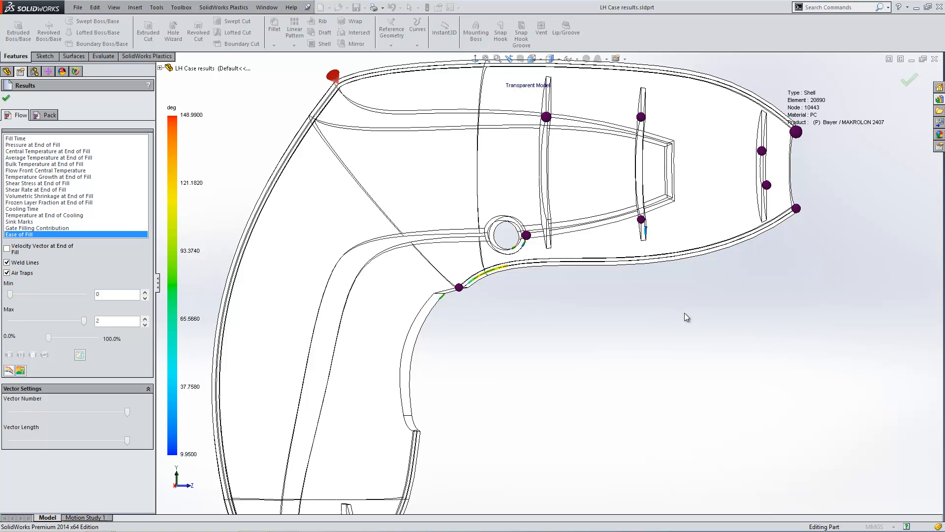
{"action": "scroll", "coordinate": [594, 321], "scroll_direction": "up", "scroll_amount": 2}
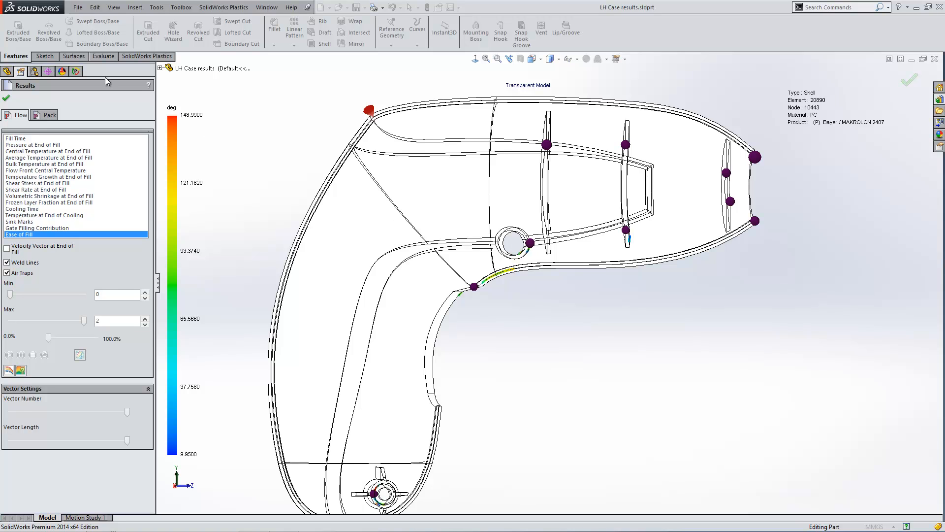
Examine the pack results for end-of-packing pressure, volumetric shrinkage and shear stress, and post-filling residual stress, and close the results.
{"action": "left_click", "coordinate": [50, 114]}
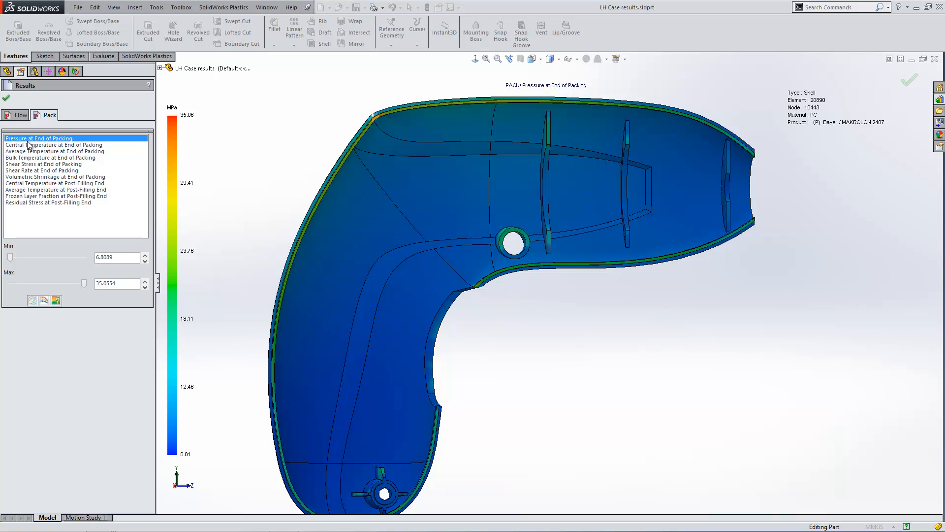
{"action": "left_click", "coordinate": [67, 178]}
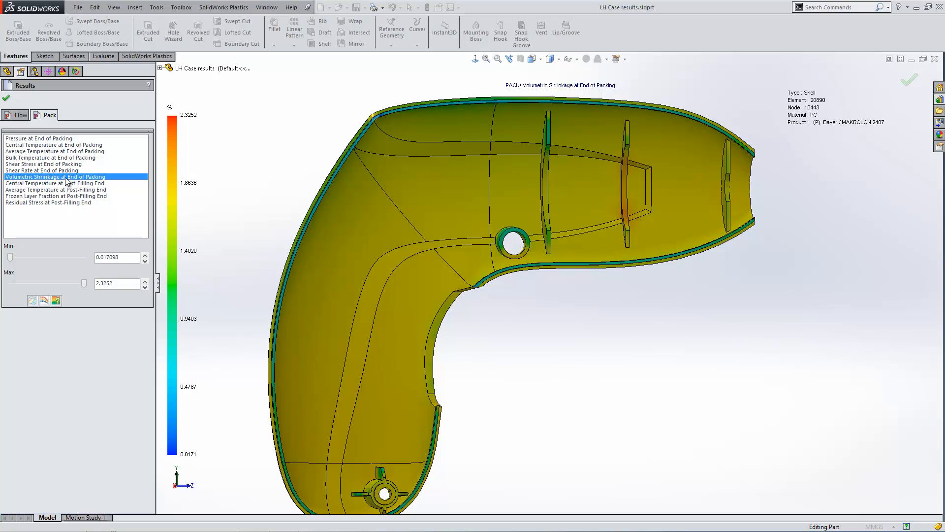
{"action": "left_click", "coordinate": [69, 203]}
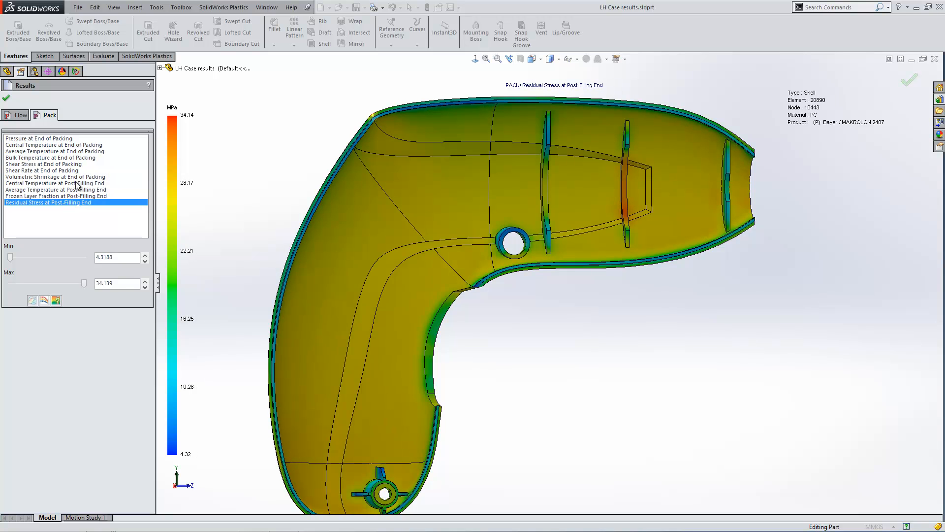
{"action": "left_click", "coordinate": [54, 164]}
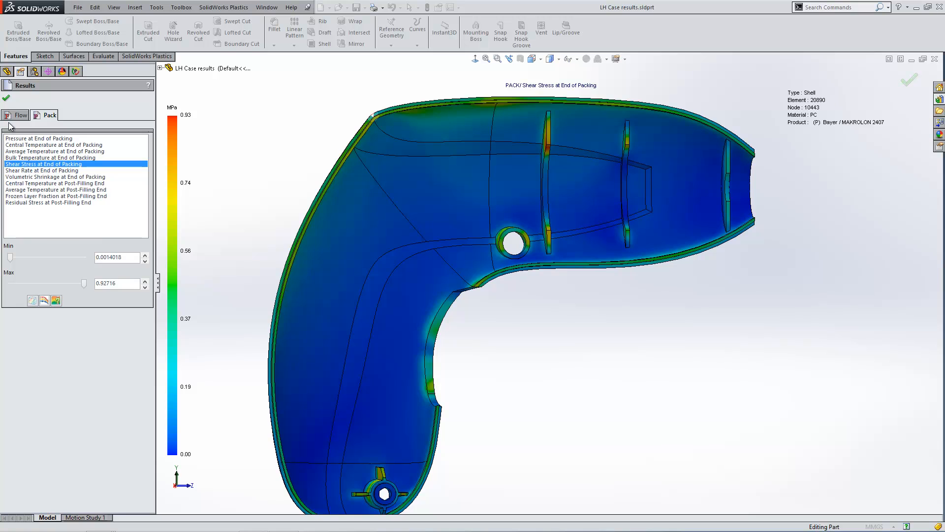
{"action": "left_click", "coordinate": [6, 97]}
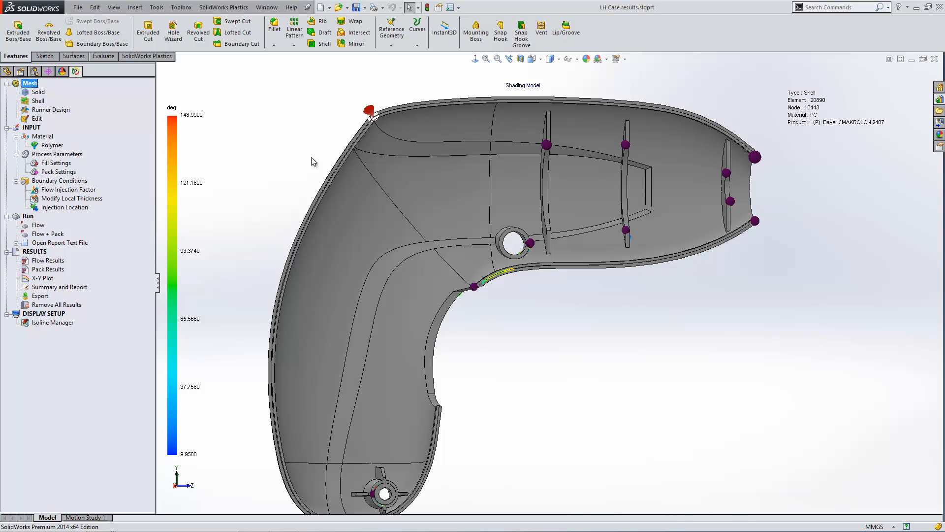
Open the recent document Runner Balancing.sldprt and show its SolidWorks Plastics study tree.
{"action": "key", "text": "r"}
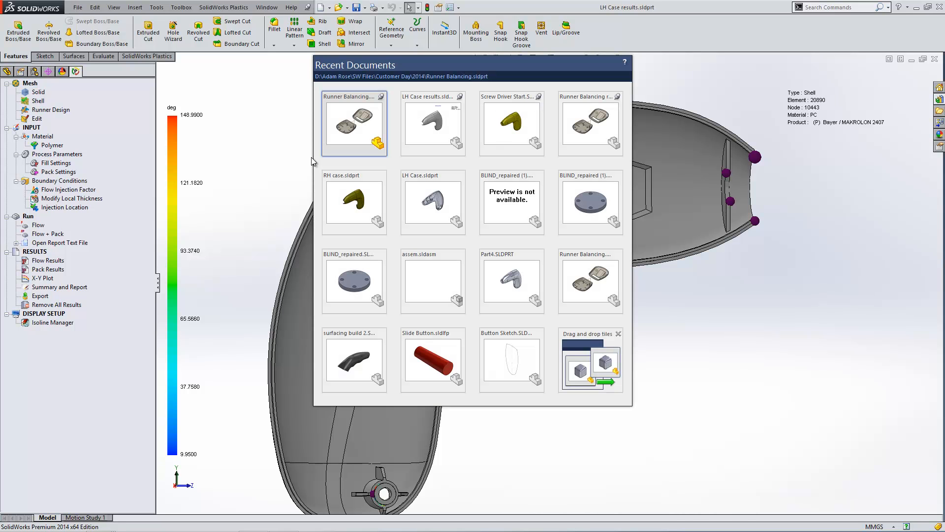
{"action": "left_click", "coordinate": [348, 116]}
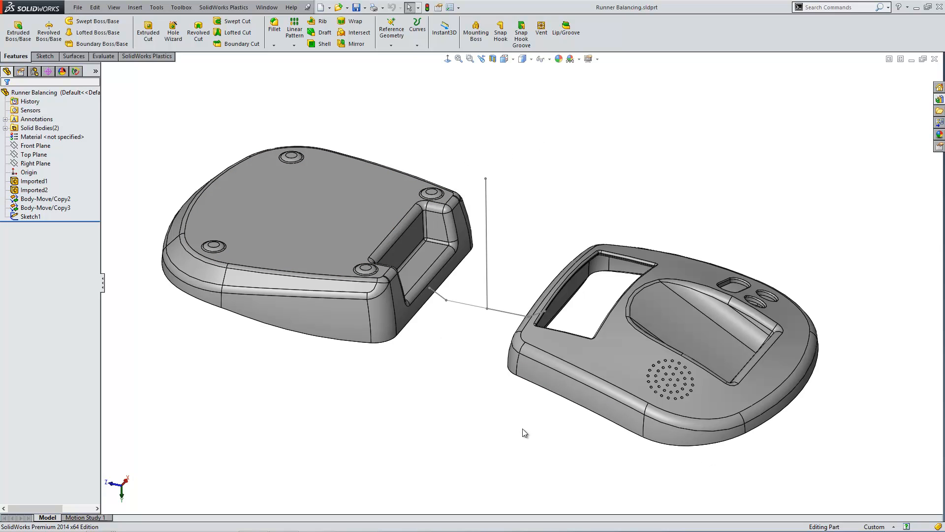
{"action": "left_click", "coordinate": [75, 72]}
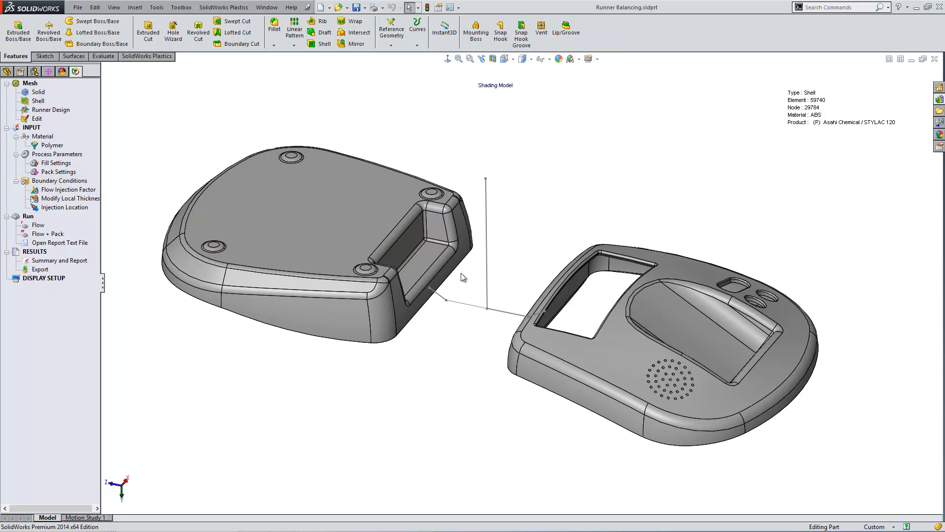
Start a Runner Design and build the circular tapered sprue on the vertical sketch line with end diameters of 6 and 4.
{"action": "left_click", "coordinate": [39, 111]}
{"action": "mouse_move", "coordinate": [512, 355]}
{"action": "middle_mouse_down"}
{"action": "mouse_move", "coordinate": [549, 360]}
{"action": "mouse_move", "coordinate": [516, 362]}
{"action": "middle_mouse_up"}
{"action": "right_click", "coordinate": [65, 111]}
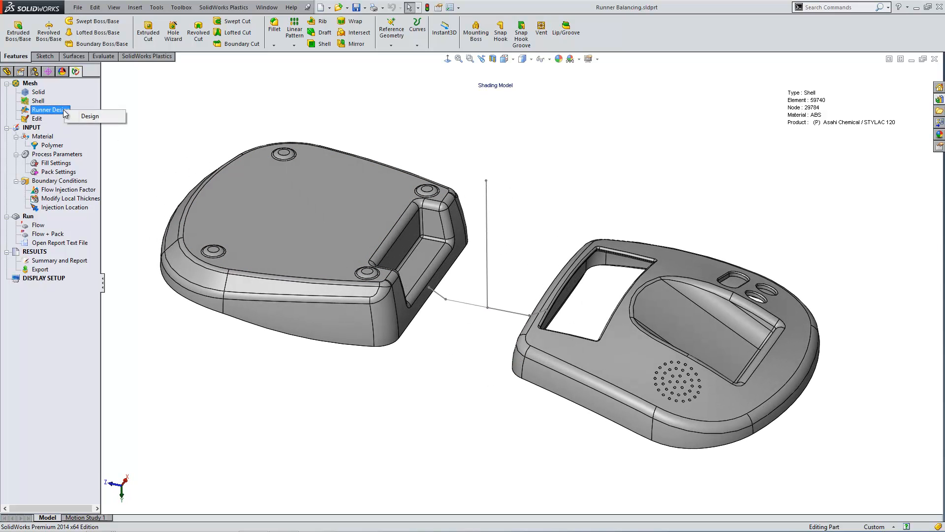
{"action": "left_click", "coordinate": [84, 116]}
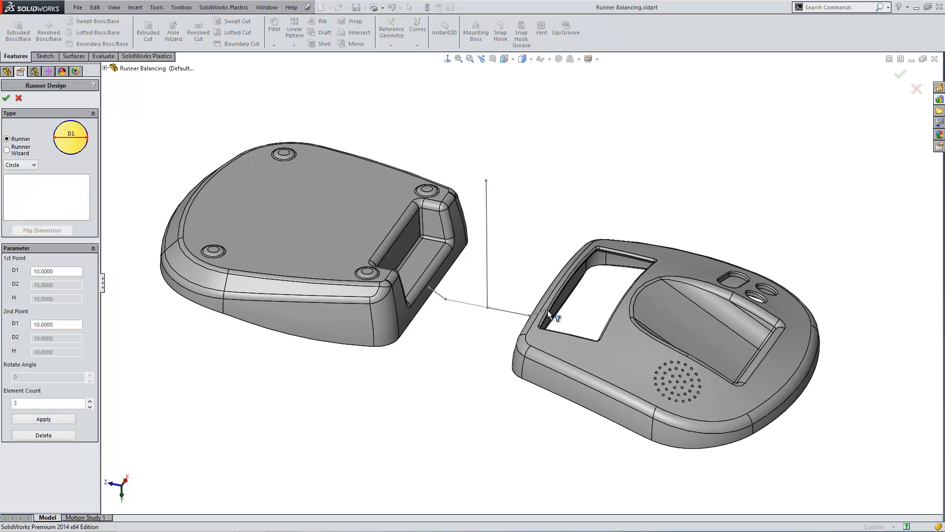
{"action": "scroll", "coordinate": [541, 276], "scroll_direction": "down", "scroll_amount": 2}
{"action": "scroll", "coordinate": [536, 261], "scroll_direction": "down", "scroll_amount": 2}
{"action": "left_click", "coordinate": [448, 214]}
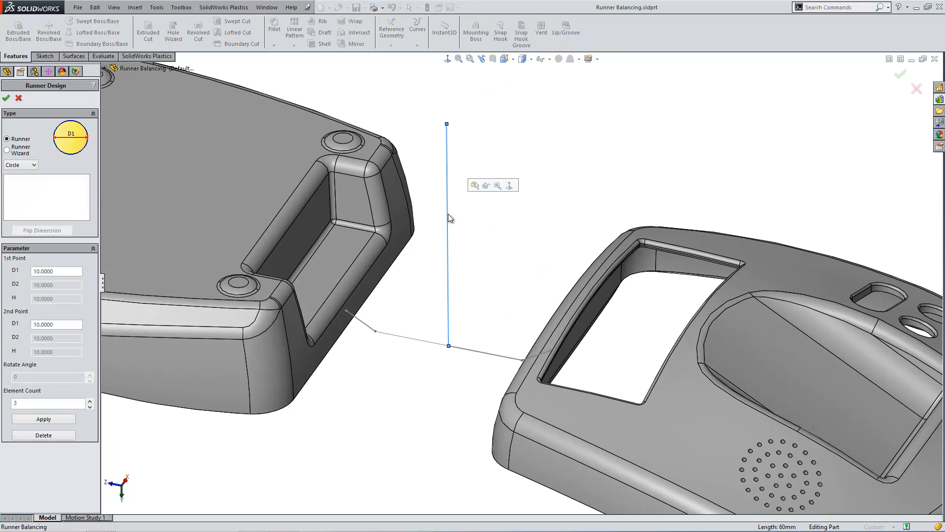
{"action": "double_click", "coordinate": [59, 271]}
{"action": "type", "text": "6"}
{"action": "double_click", "coordinate": [54, 325]}
{"action": "type", "text": "4"}
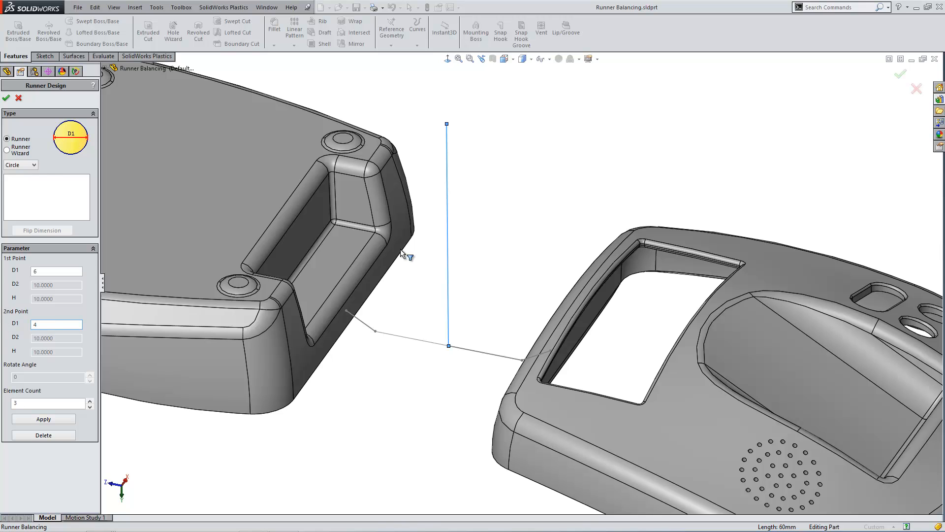
{"action": "left_click", "coordinate": [53, 418]}
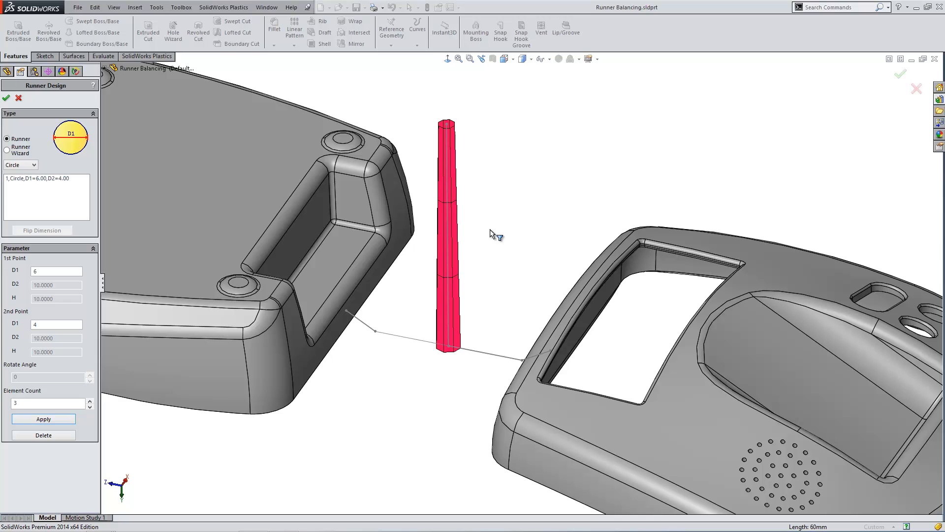
Add circular runners with a diameter of 4 at both ends along the two sketch lines branching from the sprue's base.
{"action": "double_click", "coordinate": [53, 274]}
{"action": "type", "text": "4"}
{"action": "left_click", "coordinate": [420, 340]}
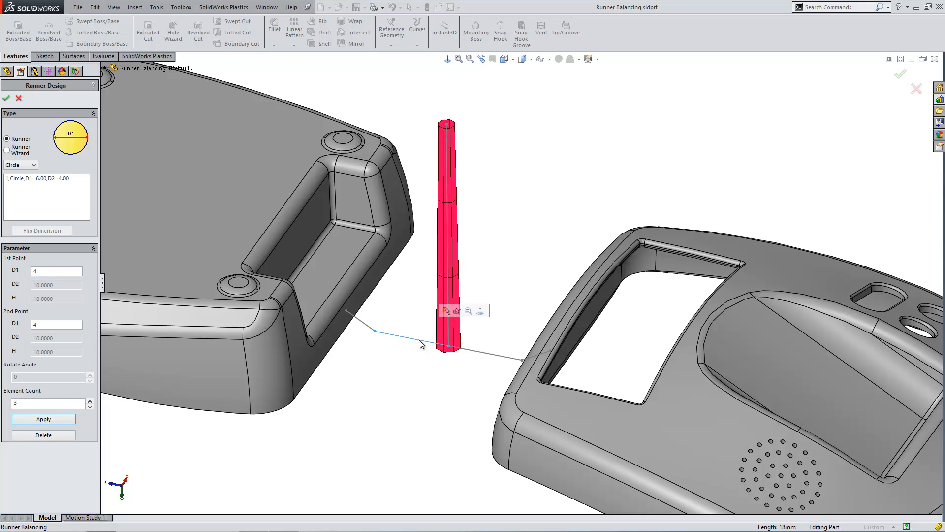
{"action": "left_click", "coordinate": [49, 420]}
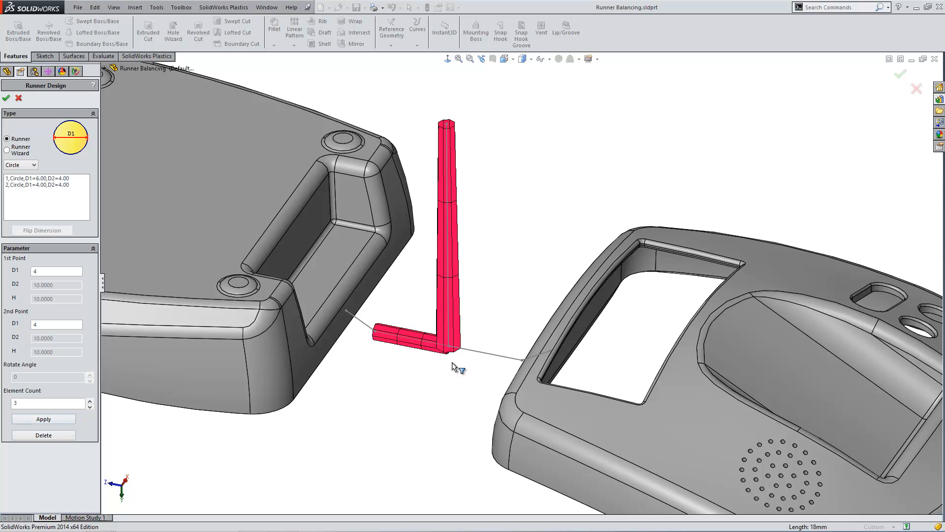
{"action": "left_click", "coordinate": [475, 349]}
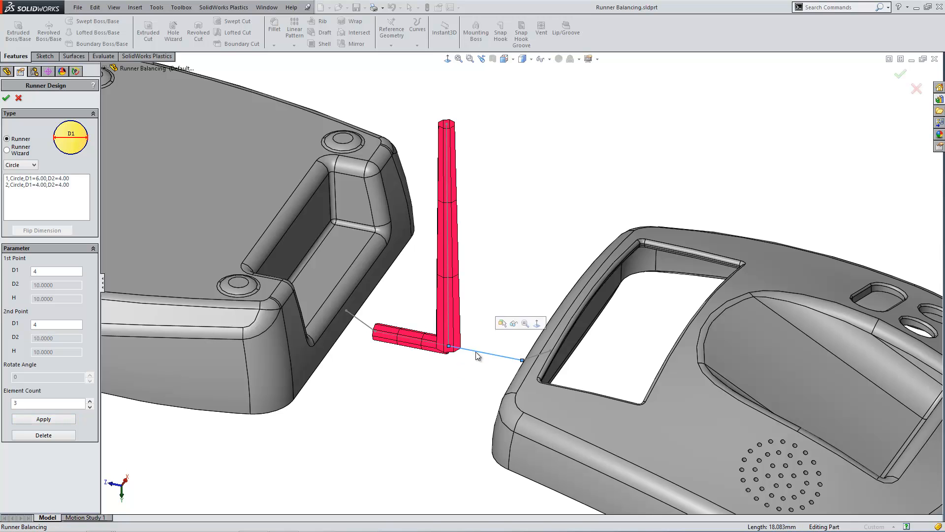
{"action": "left_click", "coordinate": [60, 420]}
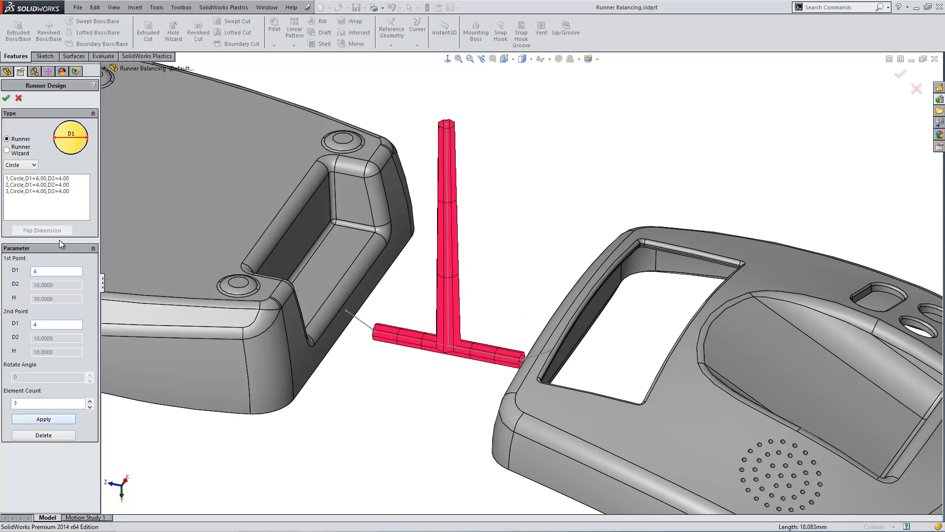
Add a tapered circular gate with diameters 1 and 4 on the short line at the solid-topped case, and flip its dimensions.
{"action": "double_click", "coordinate": [53, 273]}
{"action": "type", "text": "1"}
{"action": "left_click", "coordinate": [362, 326]}
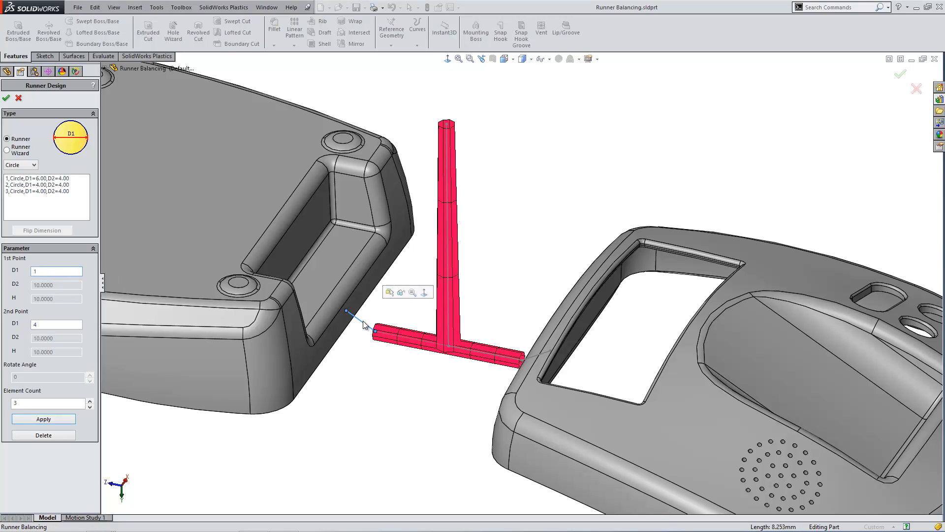
{"action": "left_click", "coordinate": [49, 418]}
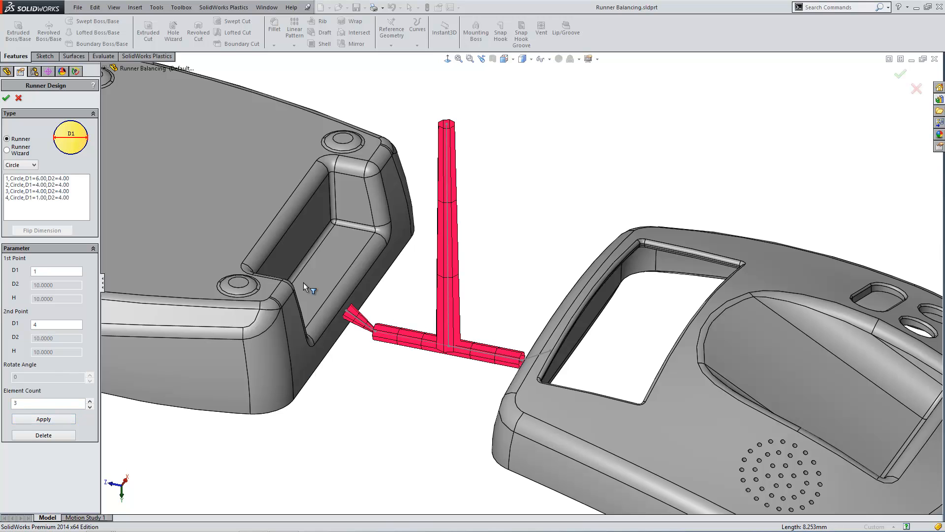
{"action": "left_click", "coordinate": [37, 197]}
{"action": "left_click", "coordinate": [49, 230]}
Add the tapered gate with diameters 1 and 4 on the short line at the case with the window opening, and accept the runner design.
{"action": "middle_click_drag", "start_coordinate": [575, 398], "coordinate": [489, 365]}
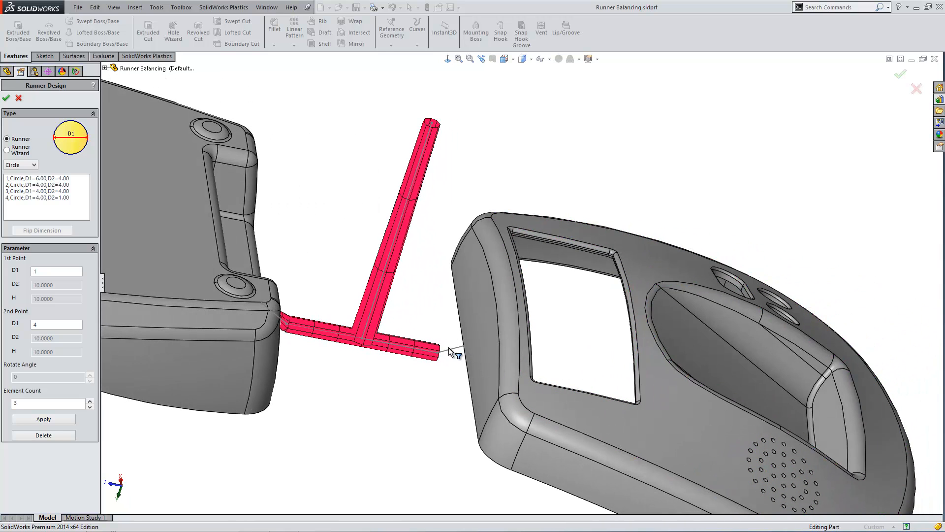
{"action": "left_click", "coordinate": [471, 344]}
{"action": "left_click", "coordinate": [62, 418]}
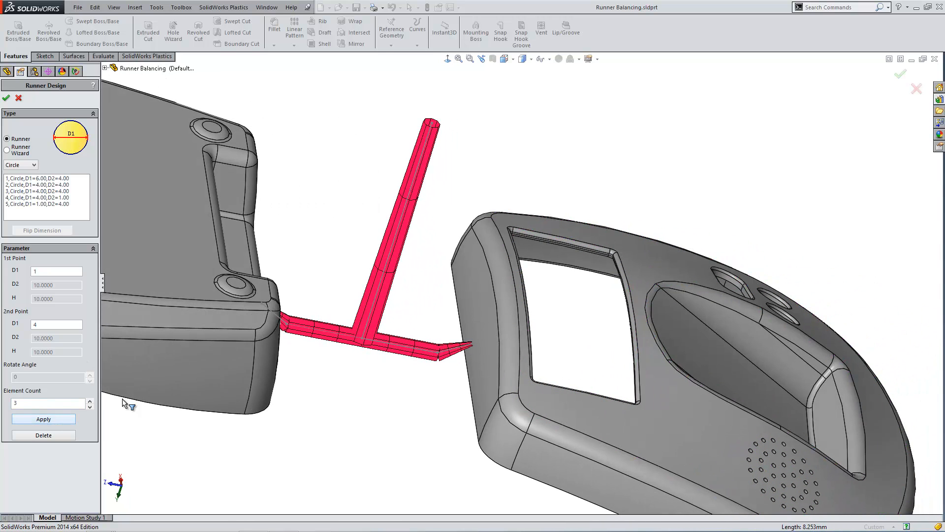
{"action": "middle_click_drag", "start_coordinate": [432, 379], "coordinate": [318, 374]}
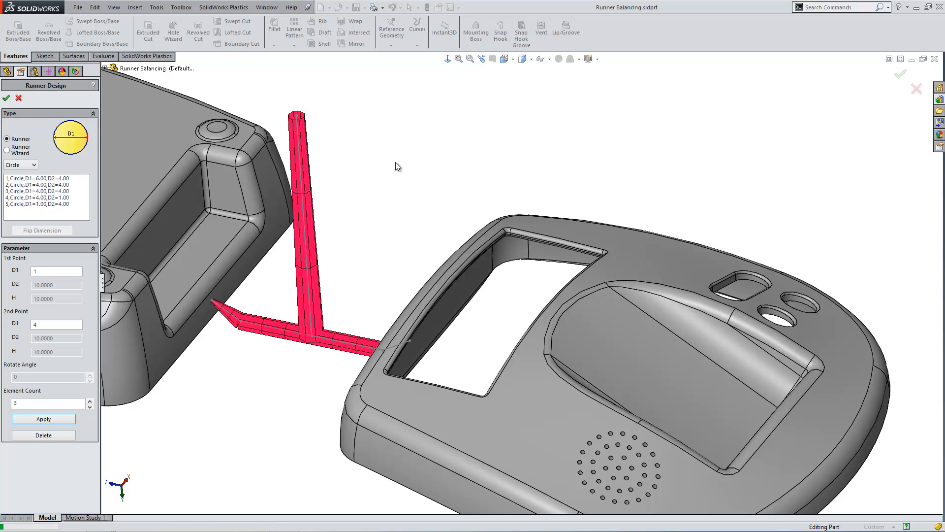
{"action": "key", "text": "Return"}
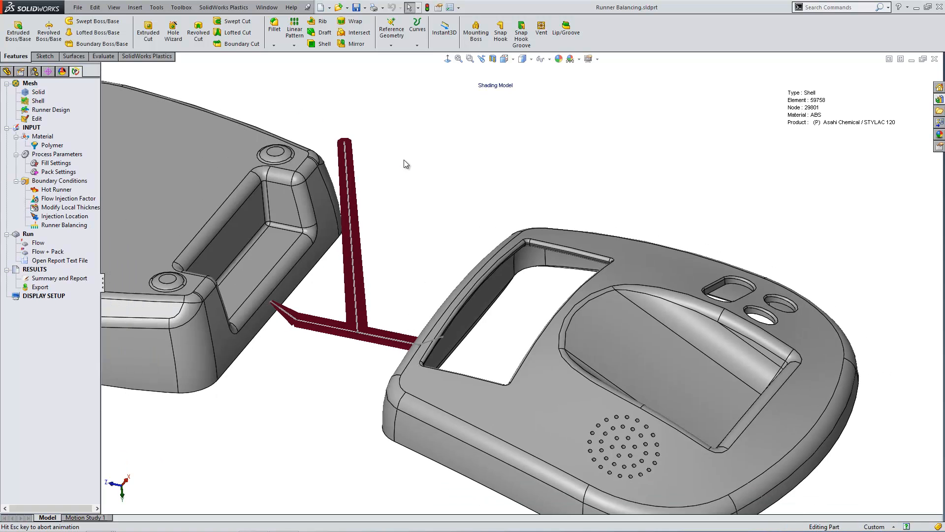
{"action": "scroll", "coordinate": [583, 313], "scroll_direction": "down", "scroll_amount": 2}
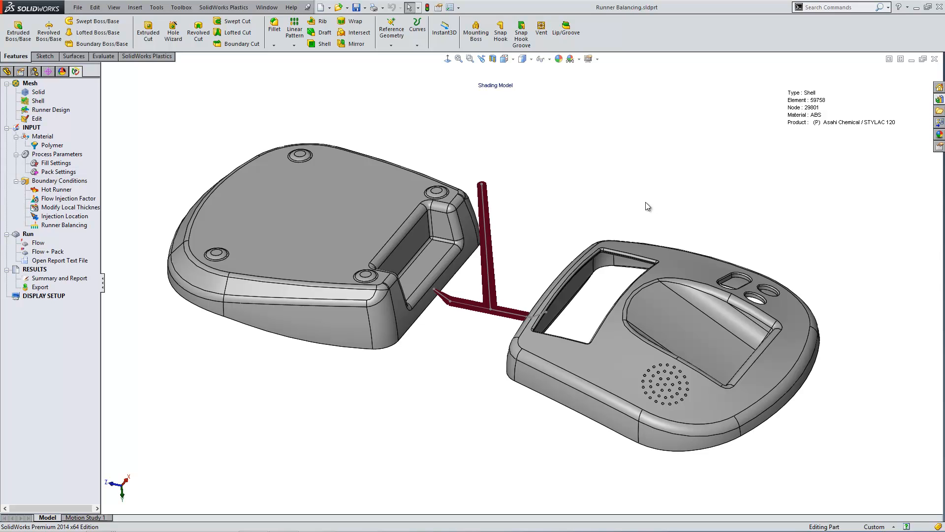
Open the recent document Runner Balancing results.sldprt without feature recognition and show its SolidWorks Plastics study tree.
{"action": "key", "text": "r"}
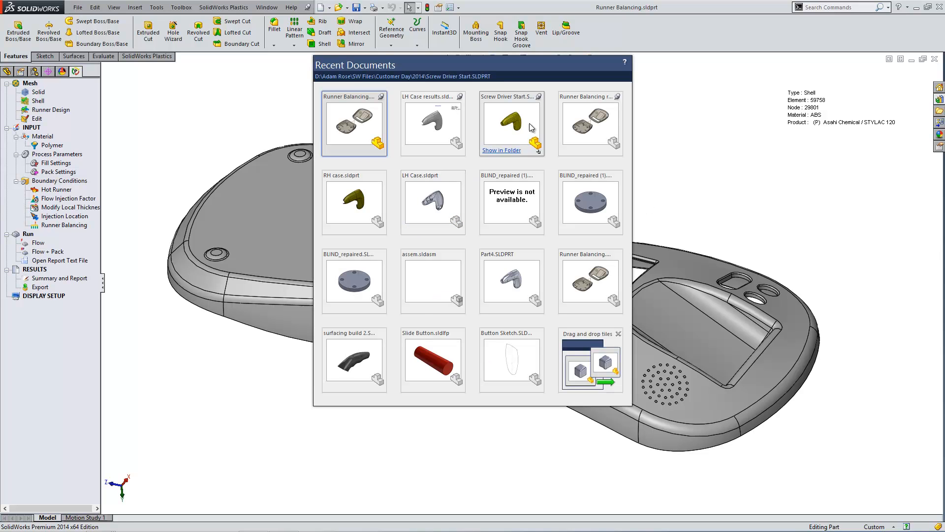
{"action": "left_click", "coordinate": [582, 130]}
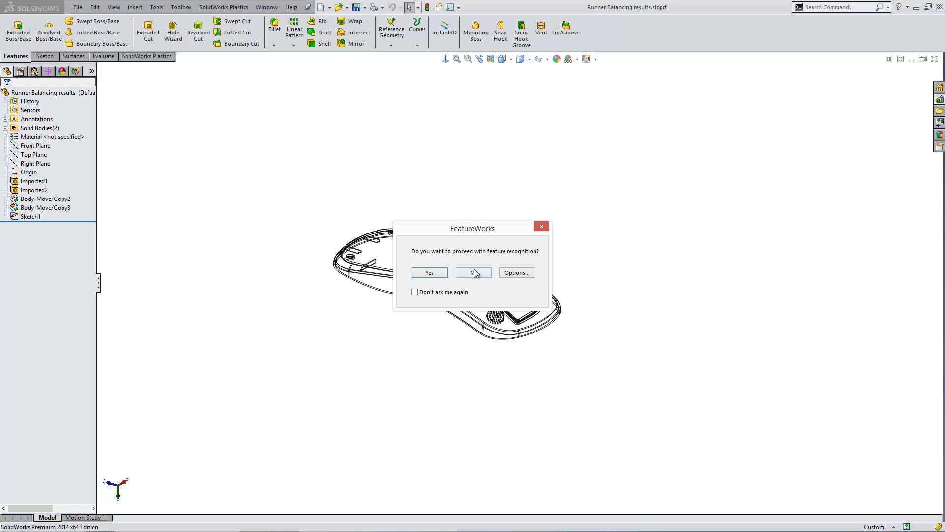
{"action": "left_click", "coordinate": [474, 274]}
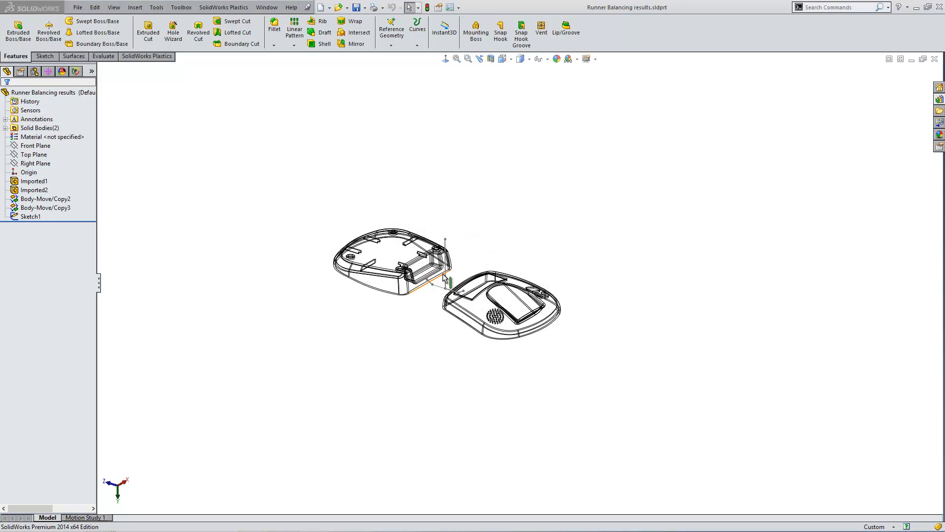
{"action": "left_click", "coordinate": [76, 72]}
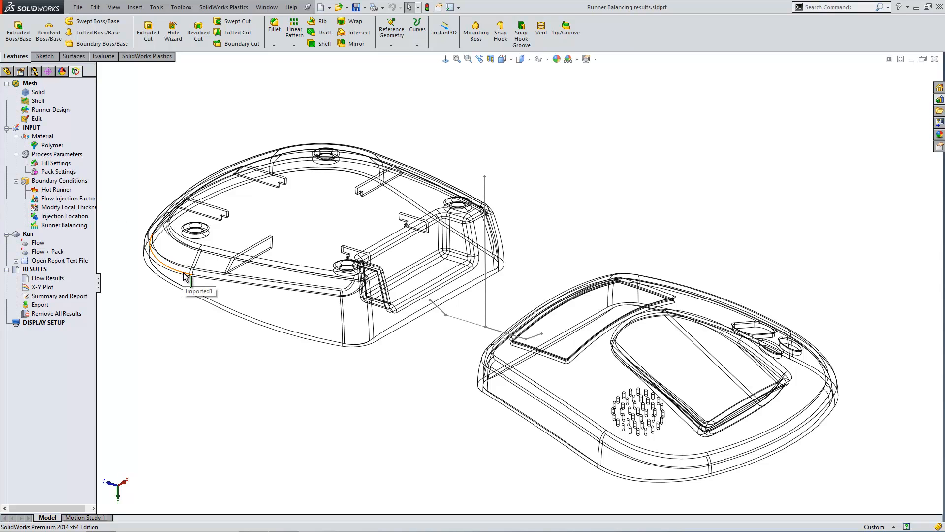
Display the thickness distribution in the Runner Balancing settings, inspect the diameters along both runner branches, and close the settings.
{"action": "right_click", "coordinate": [77, 227]}
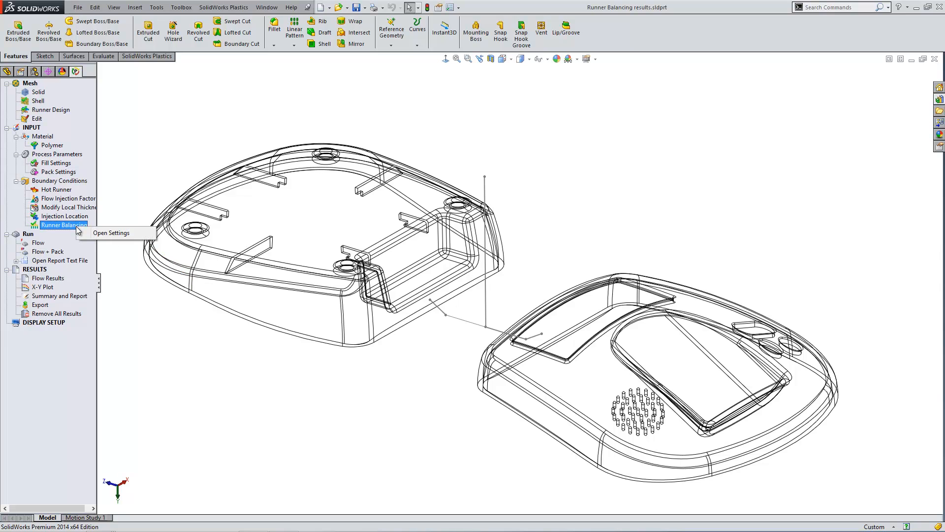
{"action": "left_click", "coordinate": [115, 236]}
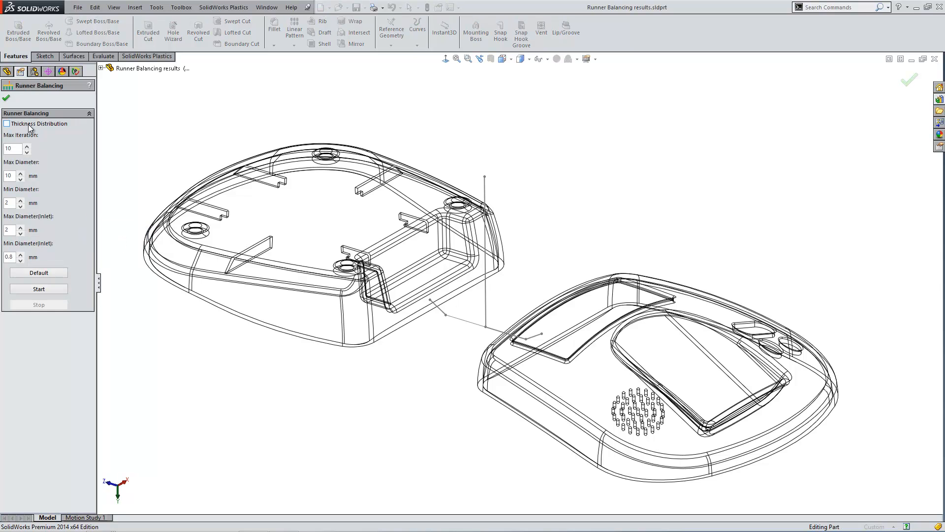
{"action": "left_click", "coordinate": [29, 127]}
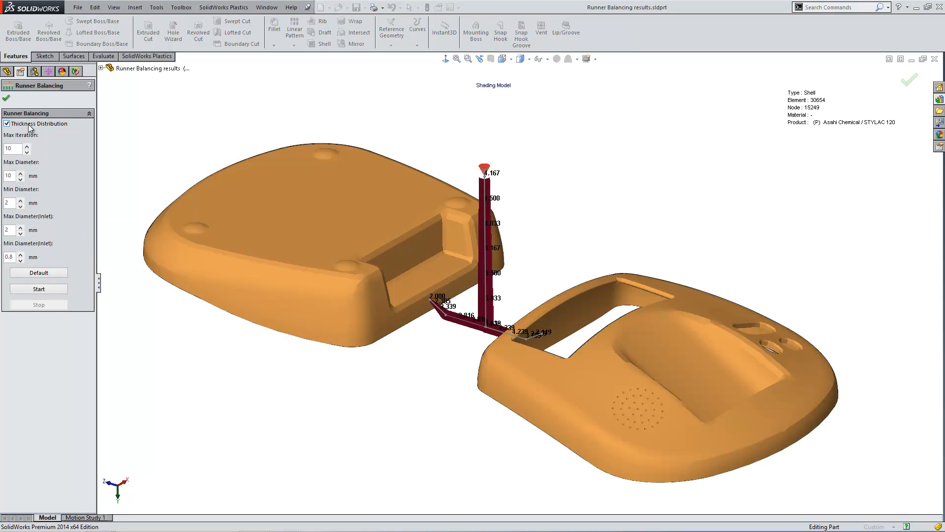
{"action": "scroll", "coordinate": [502, 385], "scroll_direction": "down", "scroll_amount": 5}
{"action": "middle_click_drag", "start_coordinate": [502, 386], "coordinate": [562, 332]}
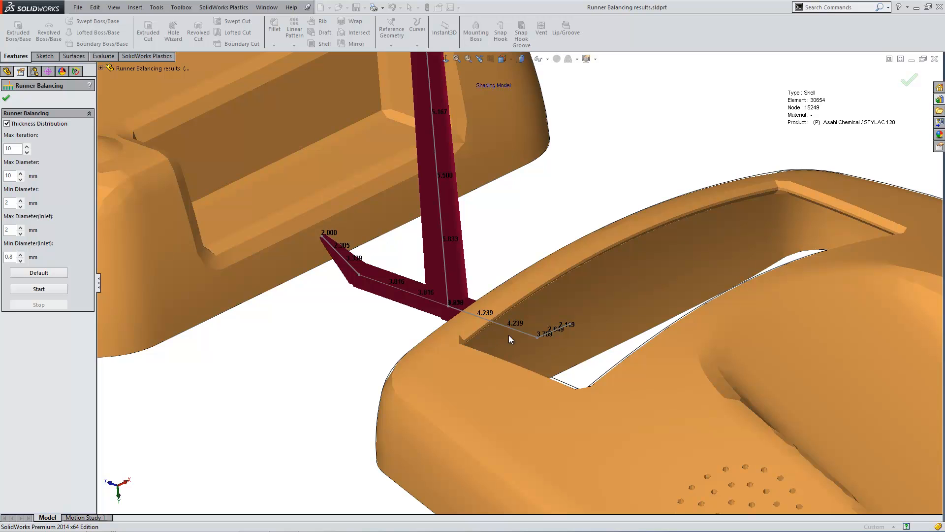
{"action": "middle_click_drag", "start_coordinate": [547, 347], "coordinate": [514, 366]}
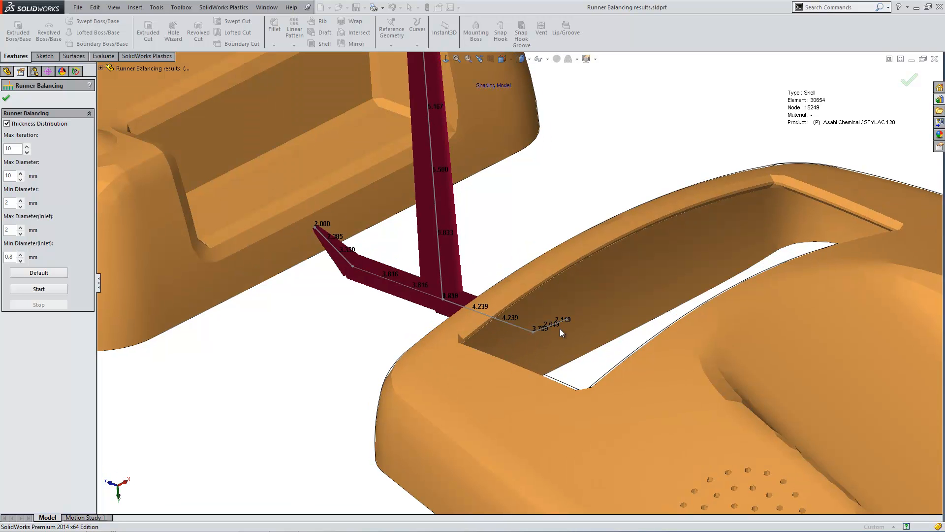
{"action": "middle_click_drag", "start_coordinate": [450, 336], "coordinate": [379, 291]}
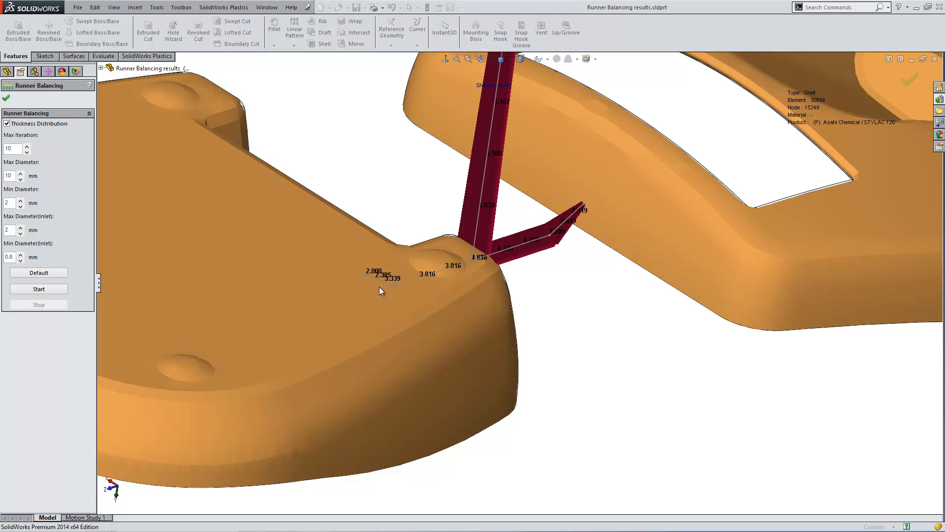
{"action": "left_click", "coordinate": [6, 97]}
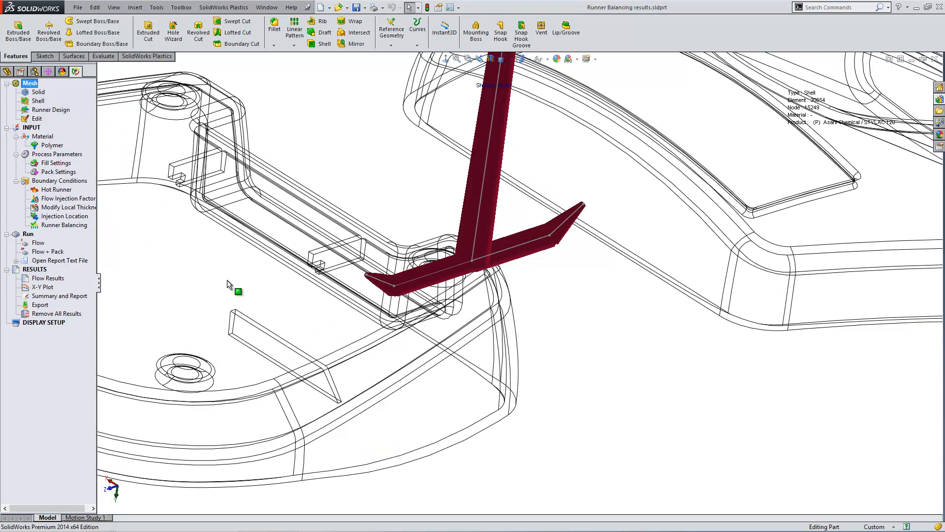
Open the flow results, play the Fill Time animation to compare how both cavities fill, stop it and close the results.
{"action": "double_click", "coordinate": [52, 279]}
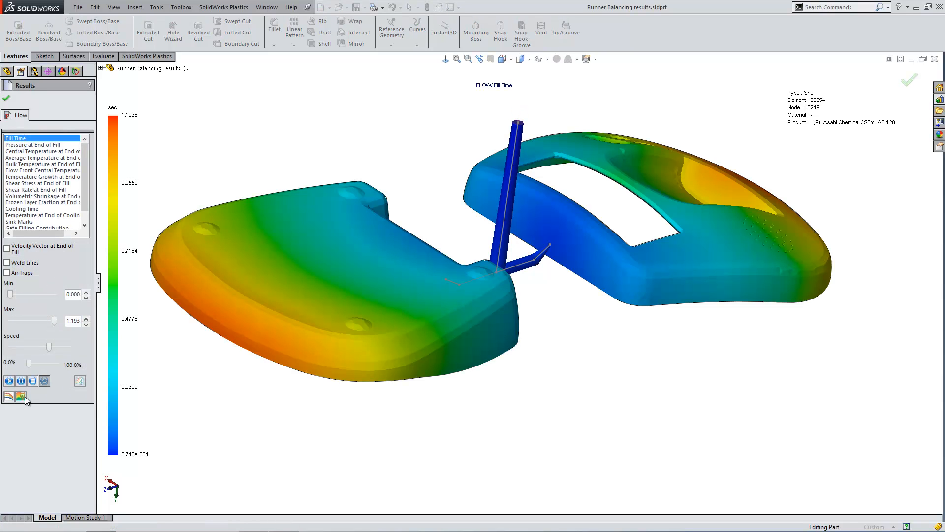
{"action": "left_click", "coordinate": [8, 380]}
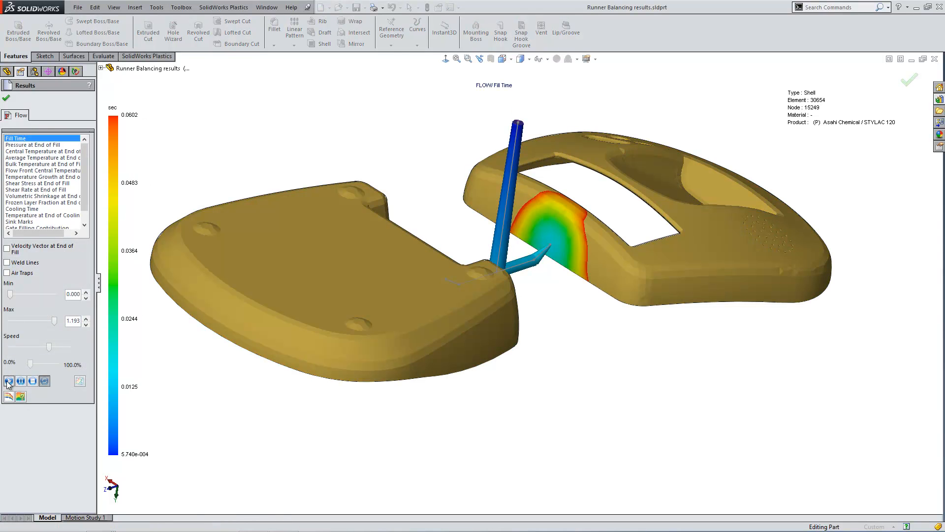
{"action": "middle_click_drag", "start_coordinate": [456, 333], "coordinate": [434, 356]}
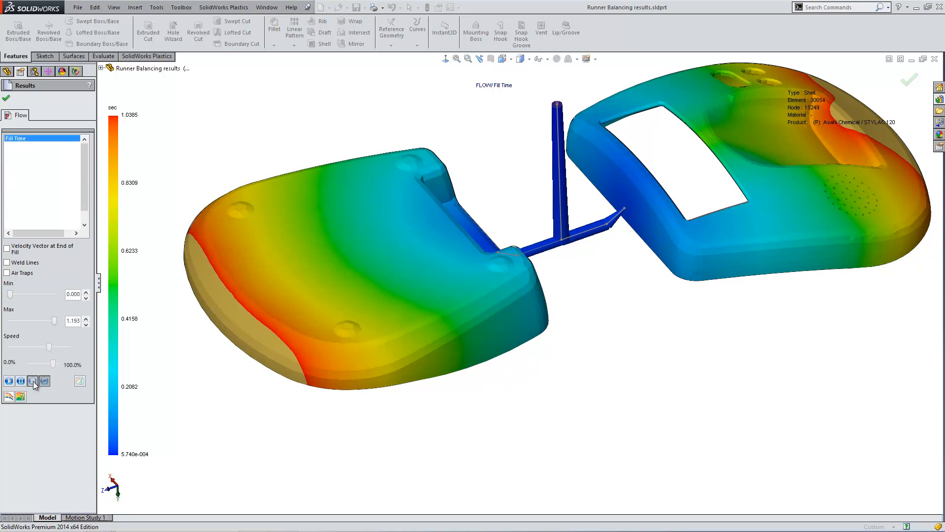
{"action": "left_click", "coordinate": [33, 381]}
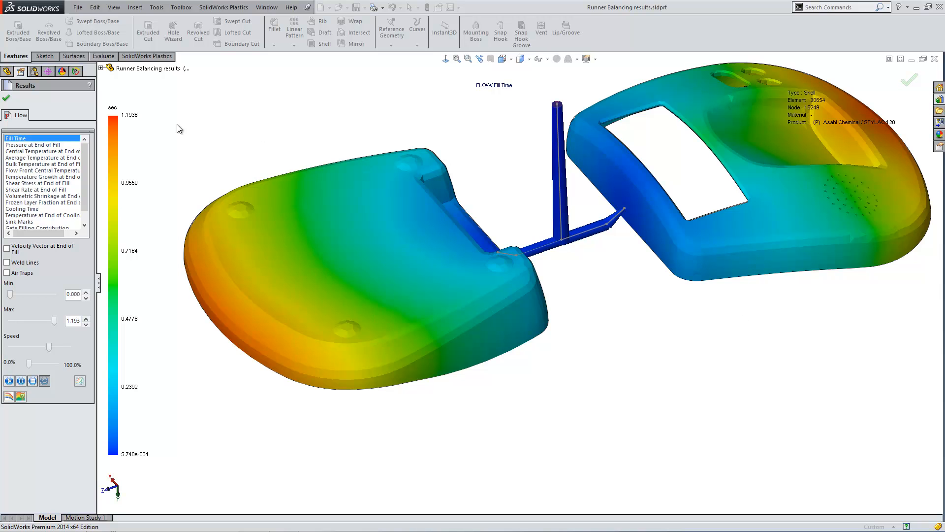
{"action": "left_click", "coordinate": [6, 97]}
{"action": "scroll", "coordinate": [435, 147], "scroll_direction": "up", "scroll_amount": 3}
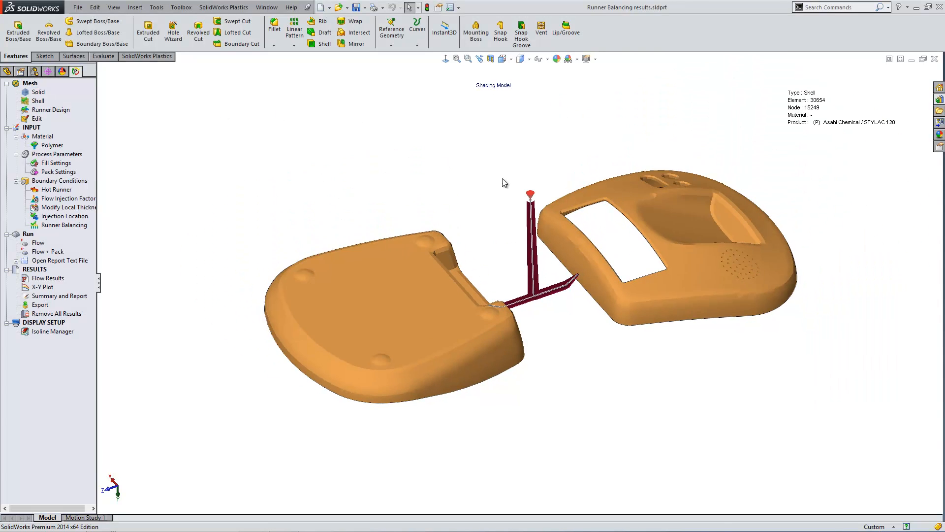
{"action": "scroll", "coordinate": [594, 346], "scroll_direction": "down", "scroll_amount": 1}
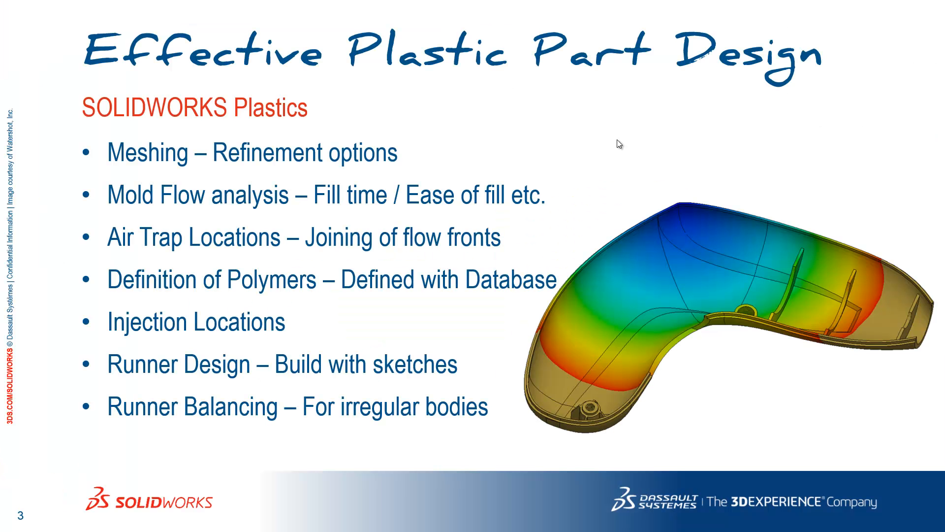
{"action": "left_click", "coordinate": [618, 140]}
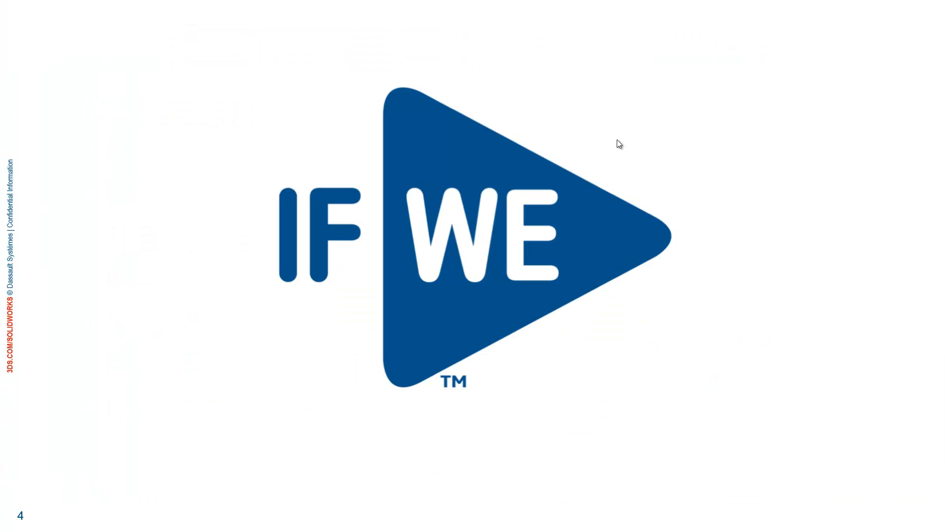